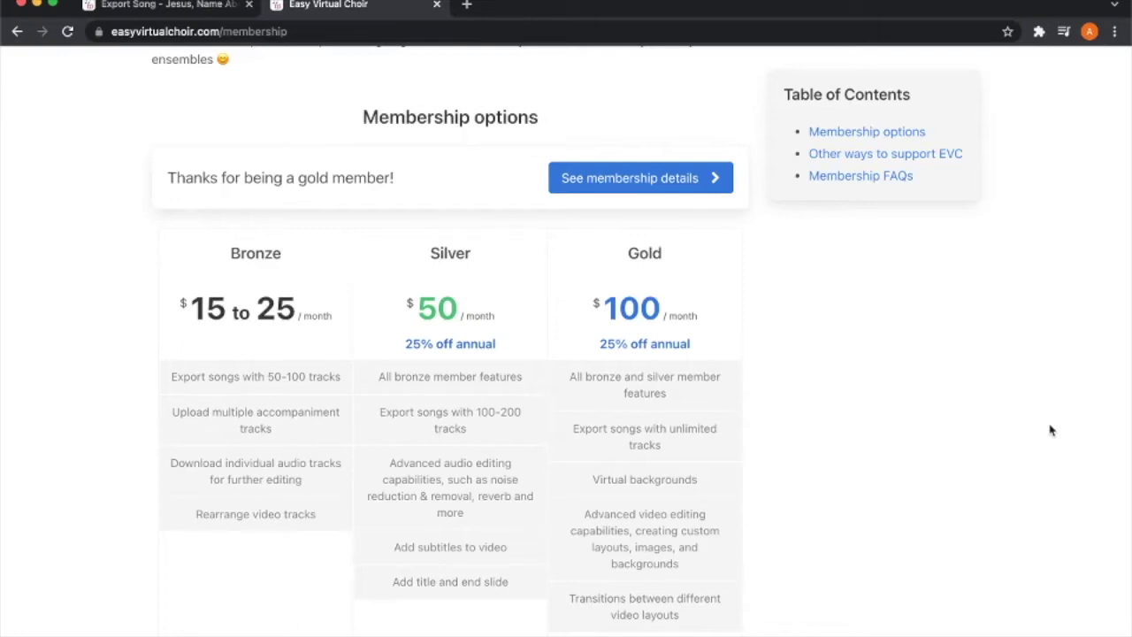
Step: Look at the home page's EVC membership link in a separate tab and review the features of the membership plans
scroll(1050, 430, up, 3)
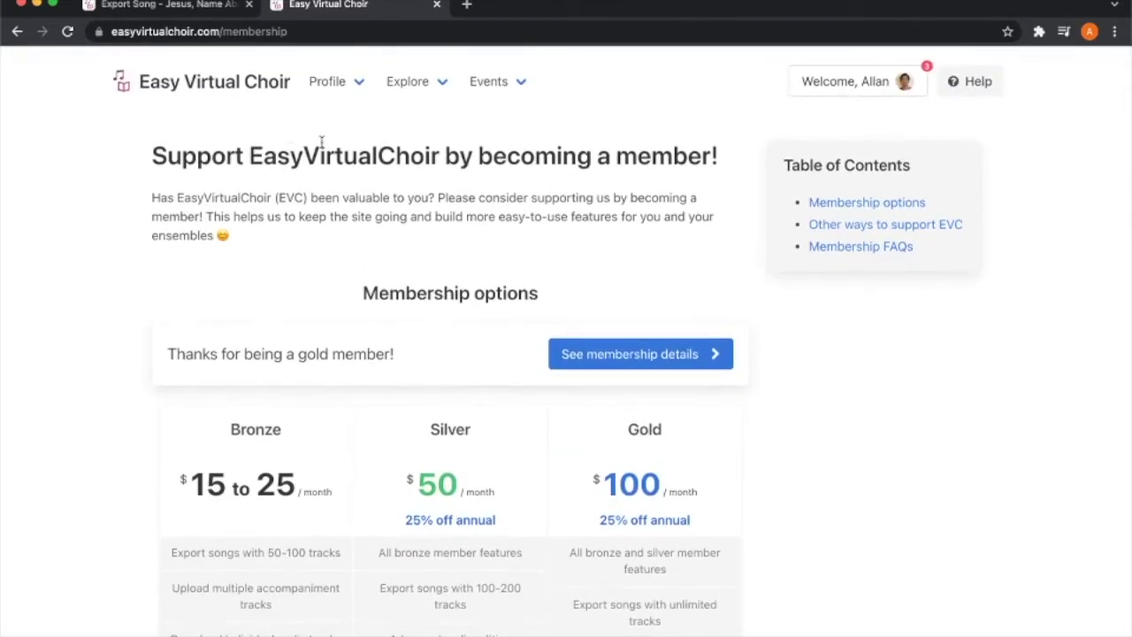
key(super+t)
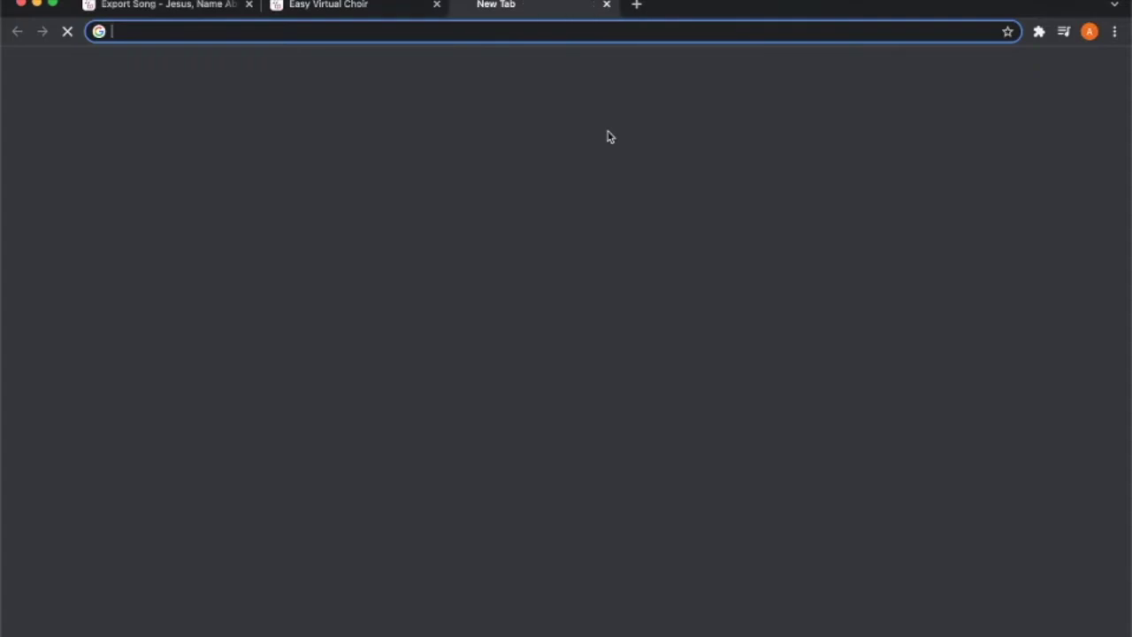
key(Return)
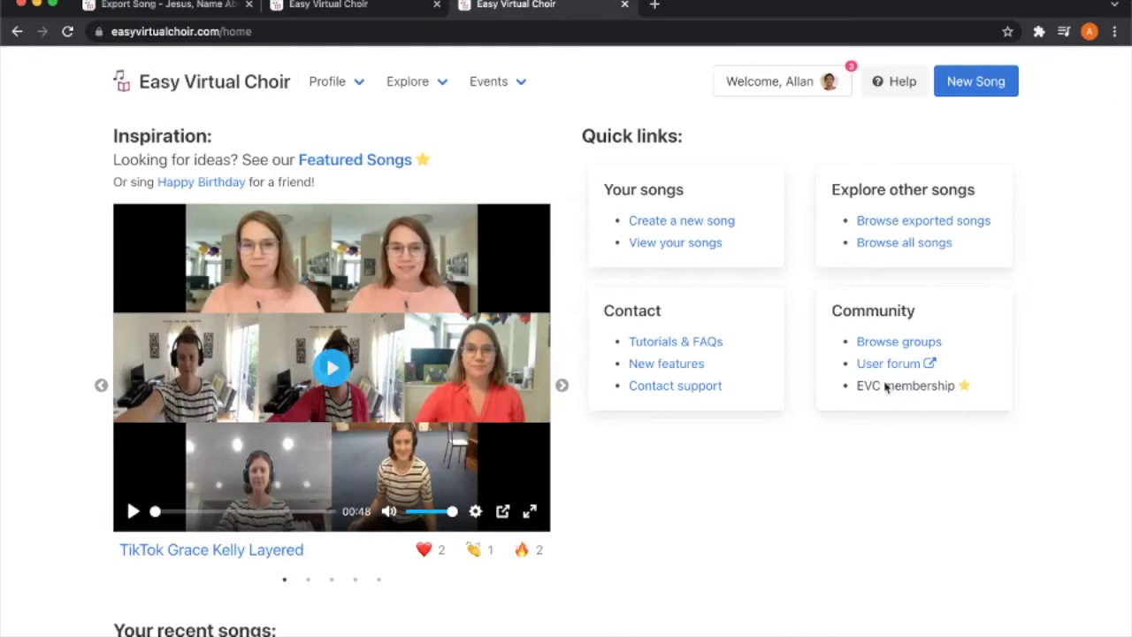
key(super+w)
scroll(885, 387, down, 5)
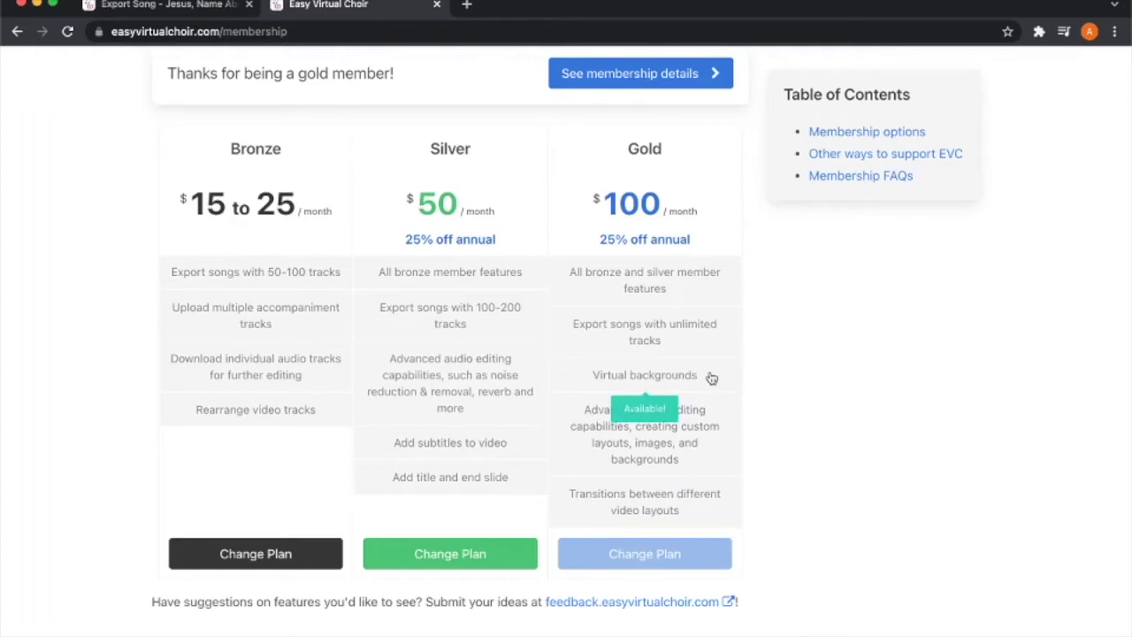
Step: Open the Studio of the membership feature demo song and turn on edit mode
key(ctrl+shift+Tab)
scroll(755, 351, up, 1)
scroll(754, 351, down, 1)
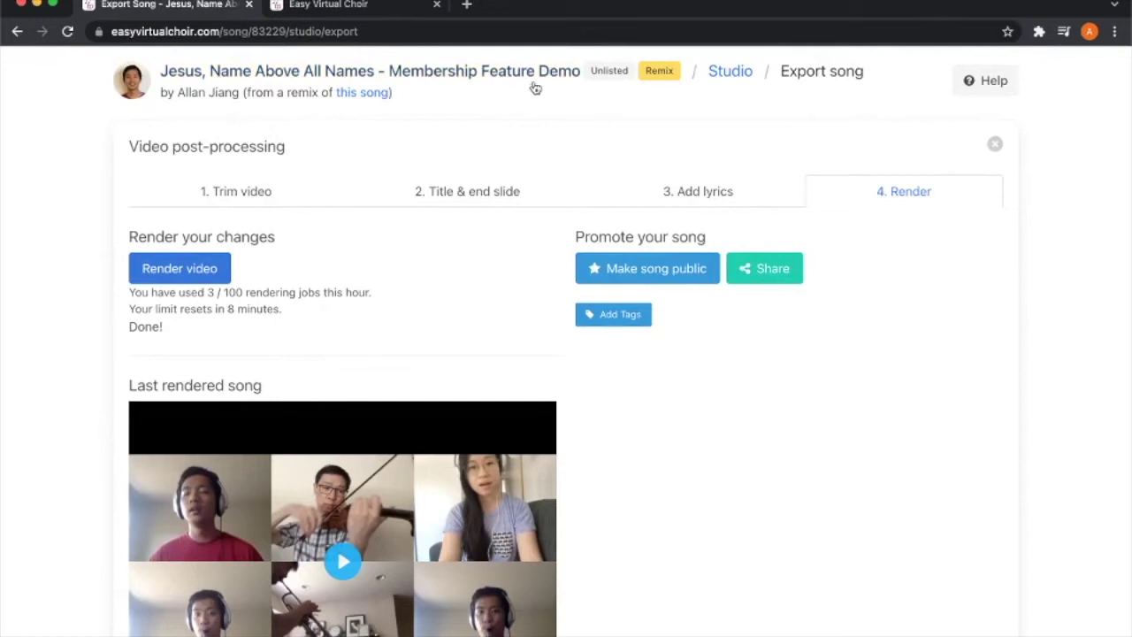
click(725, 68)
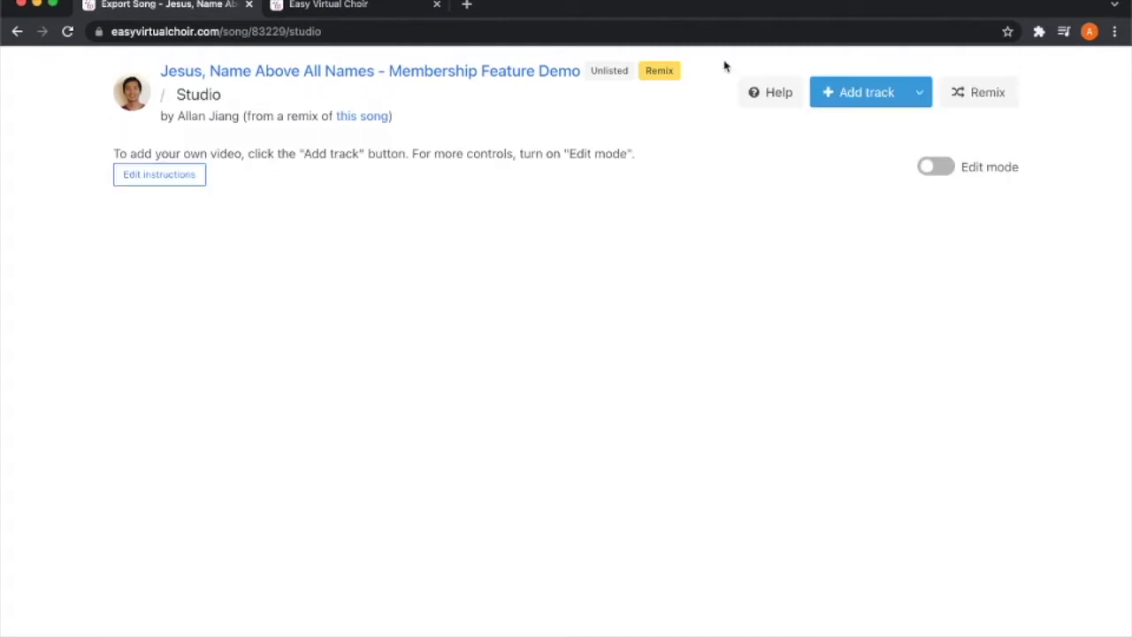
click(935, 167)
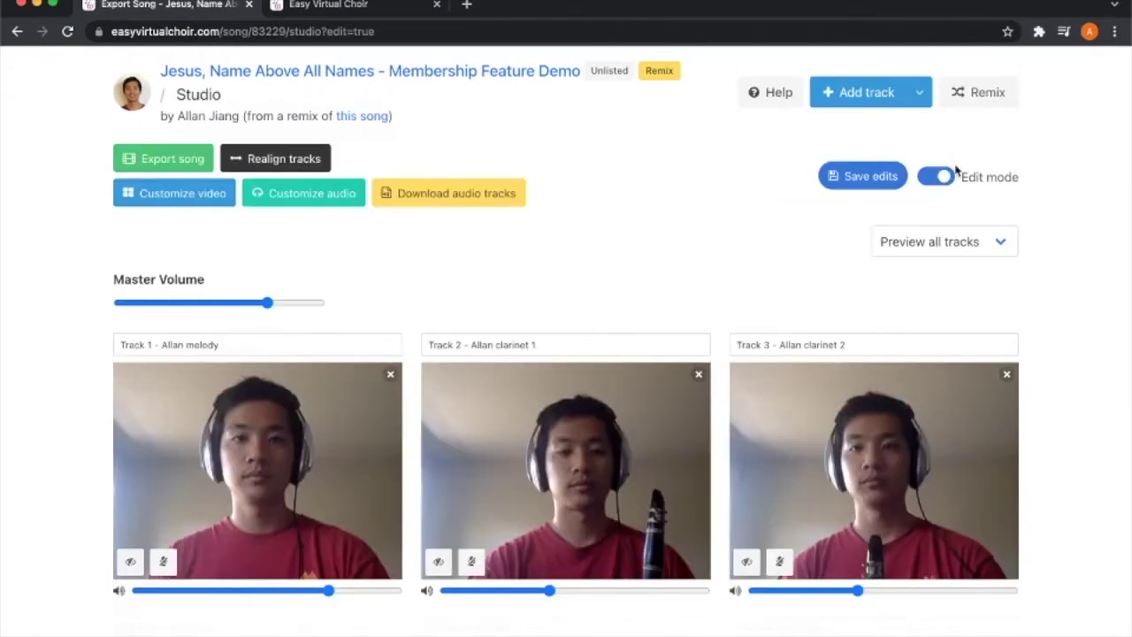
Step: Open the Layout Editor for customizing the video and set Layout 1's aspect ratio to 16:9
click(212, 197)
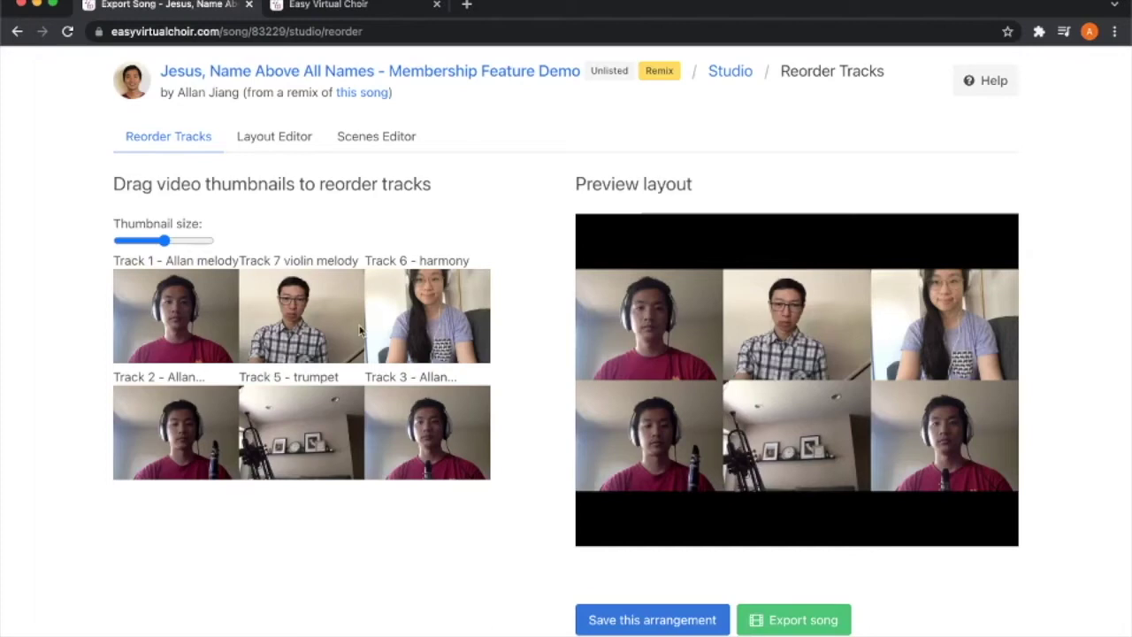
click(271, 148)
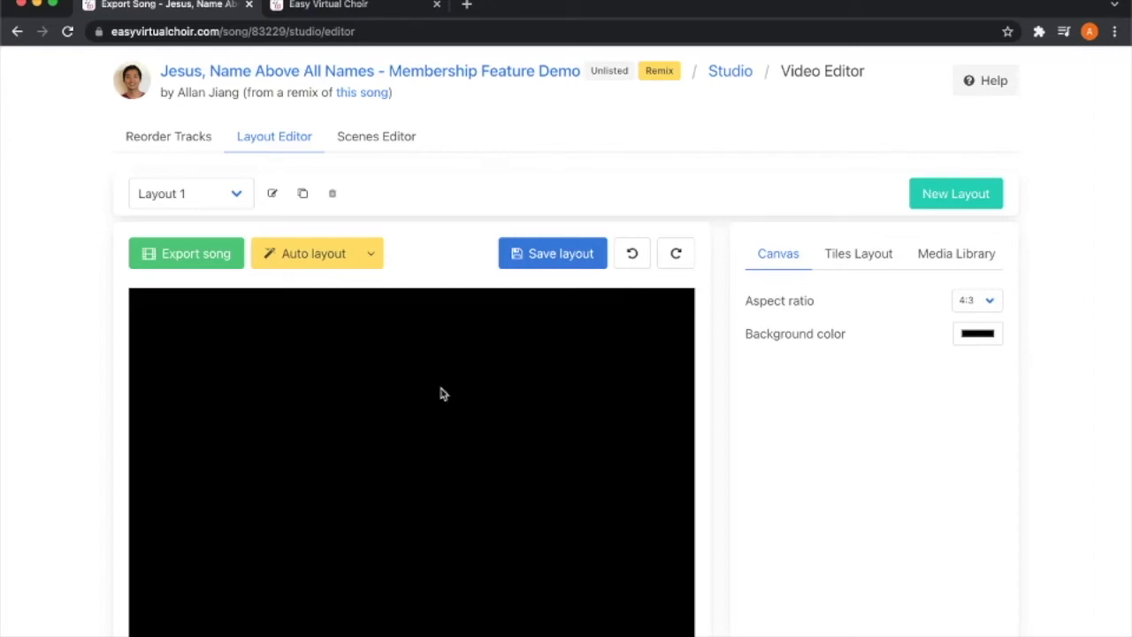
scroll(421, 379, down, 1)
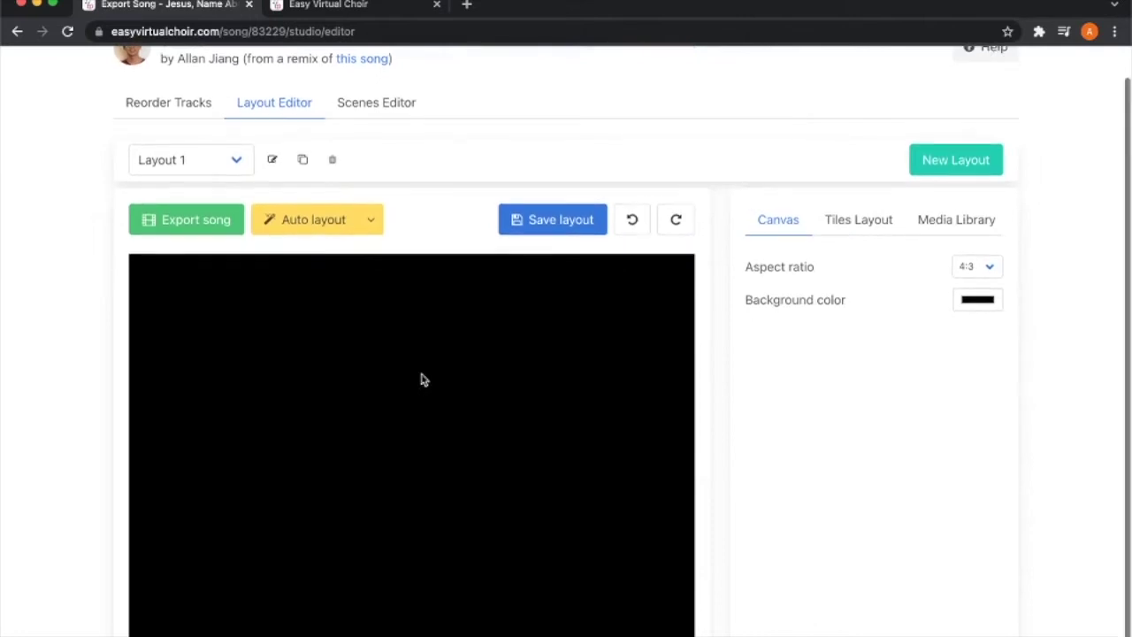
scroll(422, 379, down, 1)
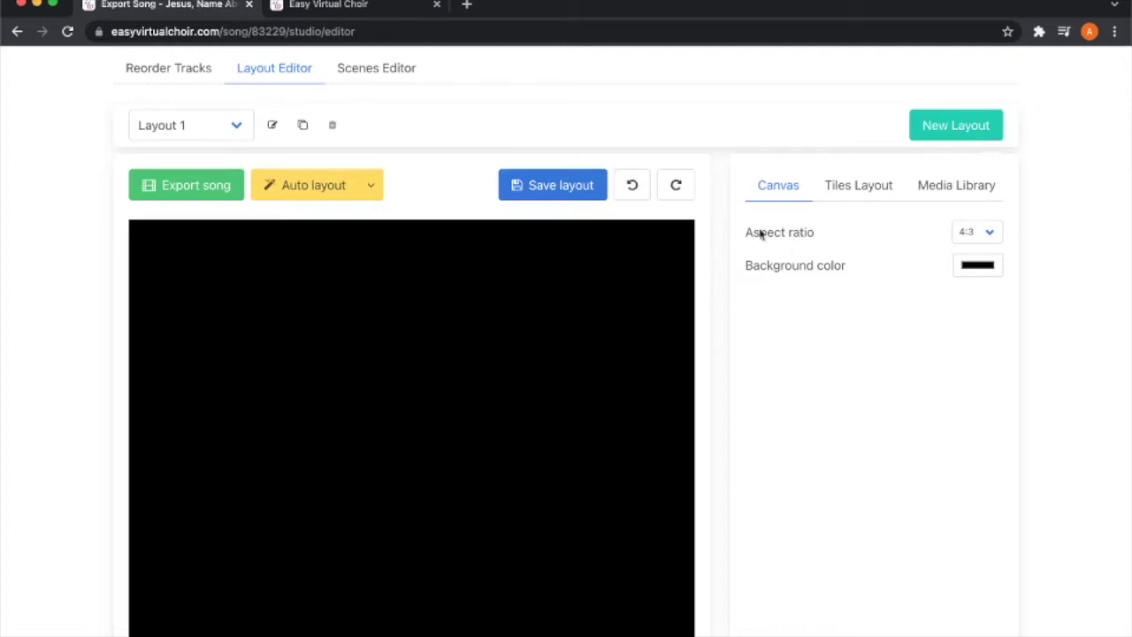
click(963, 236)
click(971, 248)
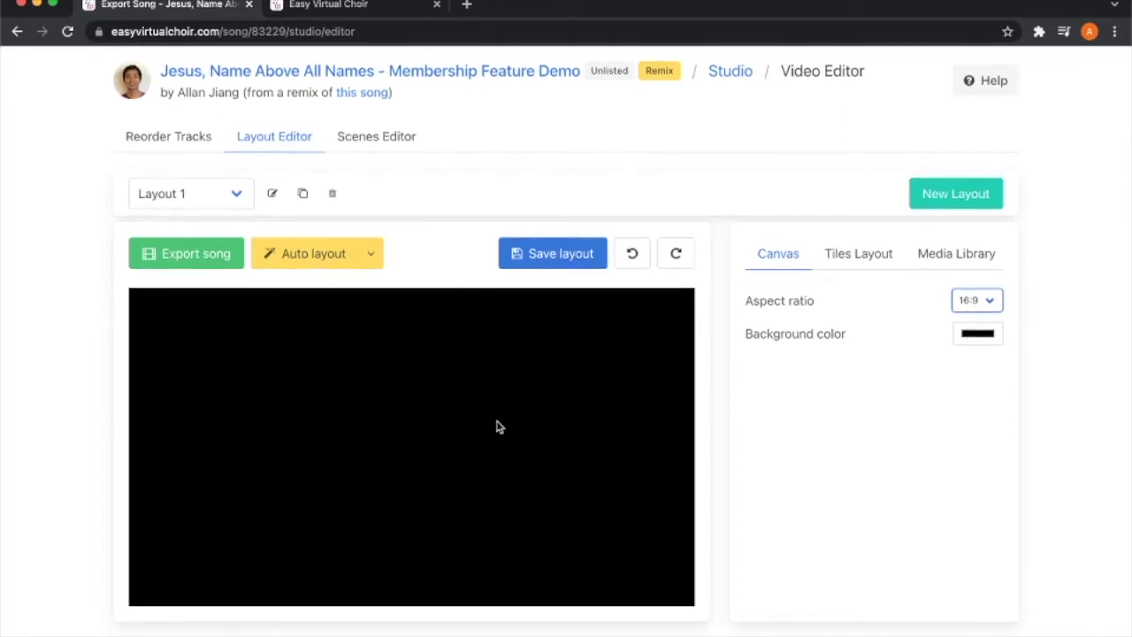
Step: Auto-arrange all tracks in Layout 1 and delete the first tile of the lower row
click(320, 256)
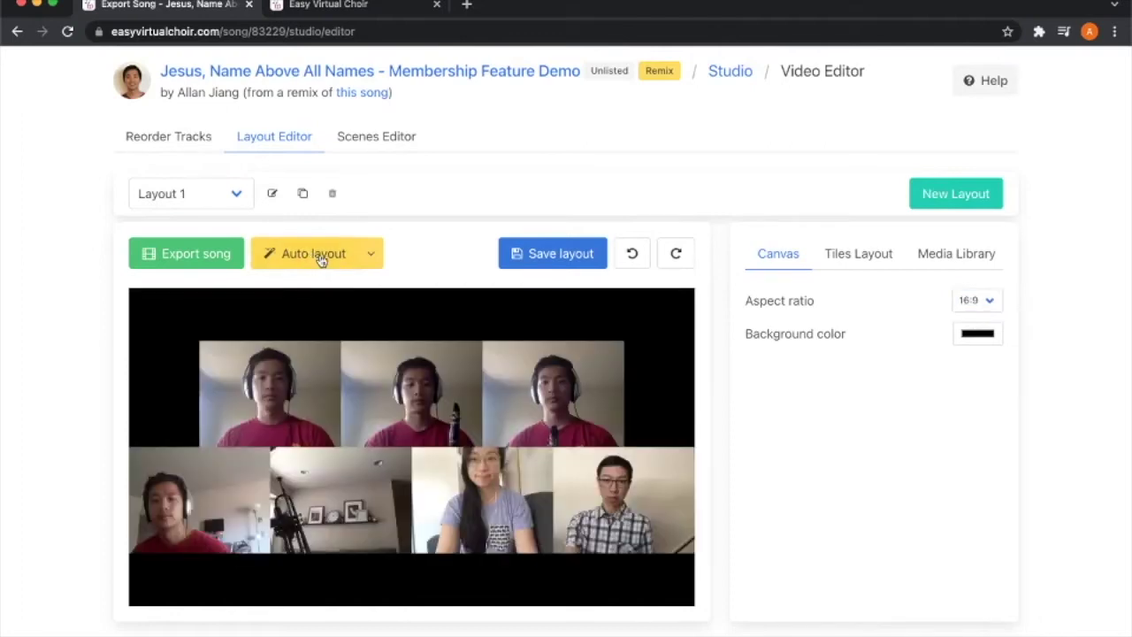
click(213, 491)
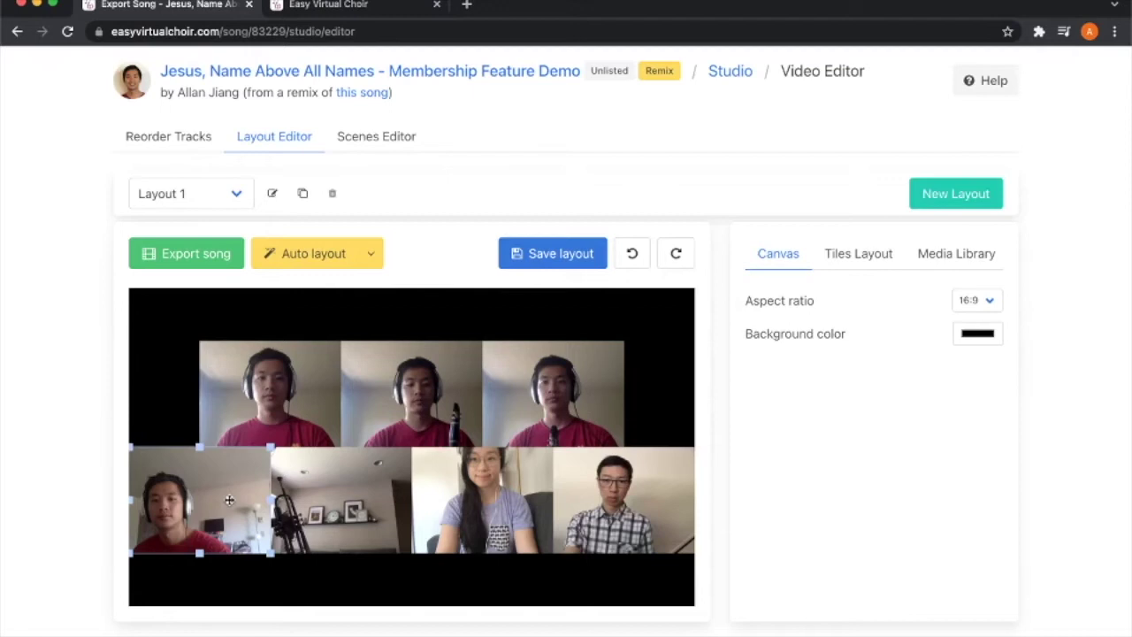
key(Delete)
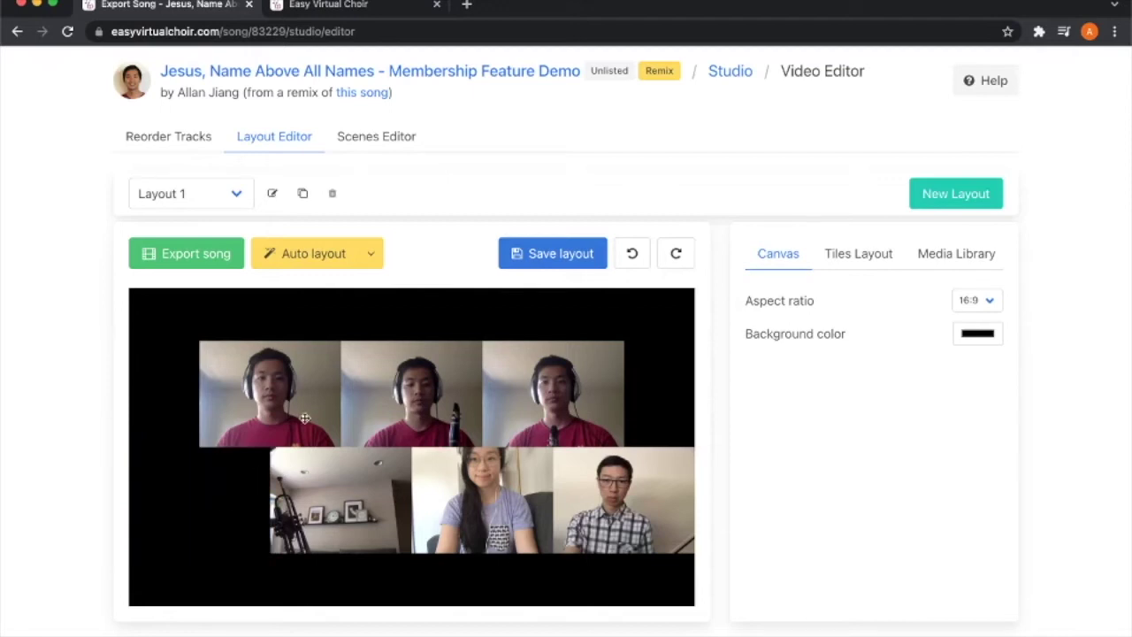
Step: Shift the three lower-row tiles left beneath the upper row, and align the grid with the Position current tracks auto layout
click(373, 267)
drag(648, 580, 279, 488)
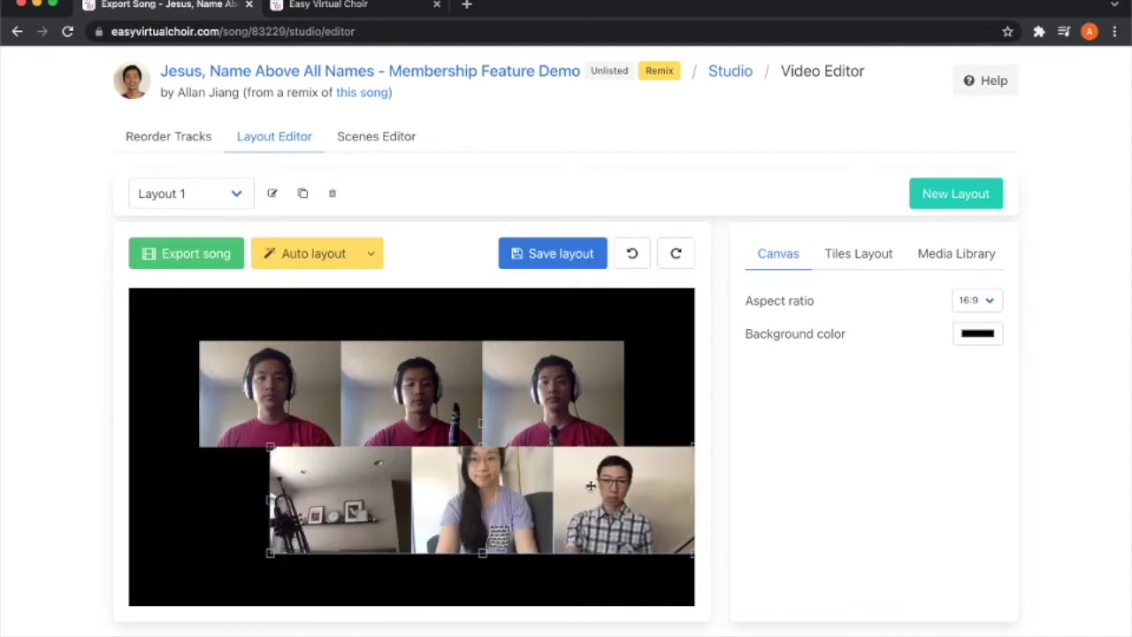
key(Left)
key(Left)
key(Left)
key(Left)
key(Left)
key(Left)
key(Left)
key(Left)
key(Left)
key(Left)
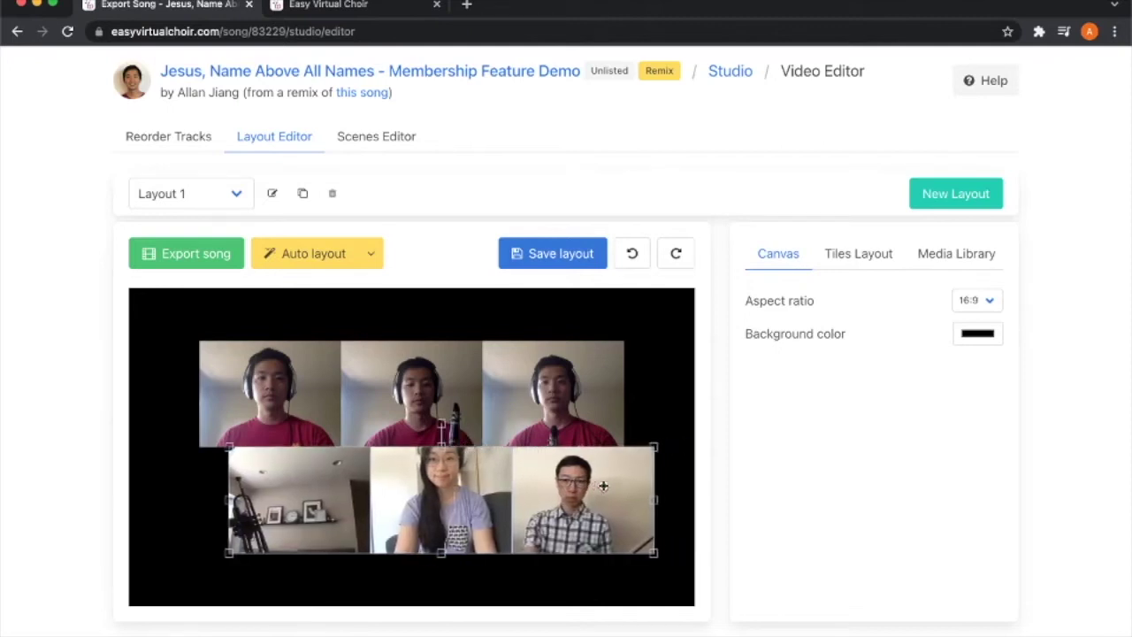
drag(601, 485, 575, 492)
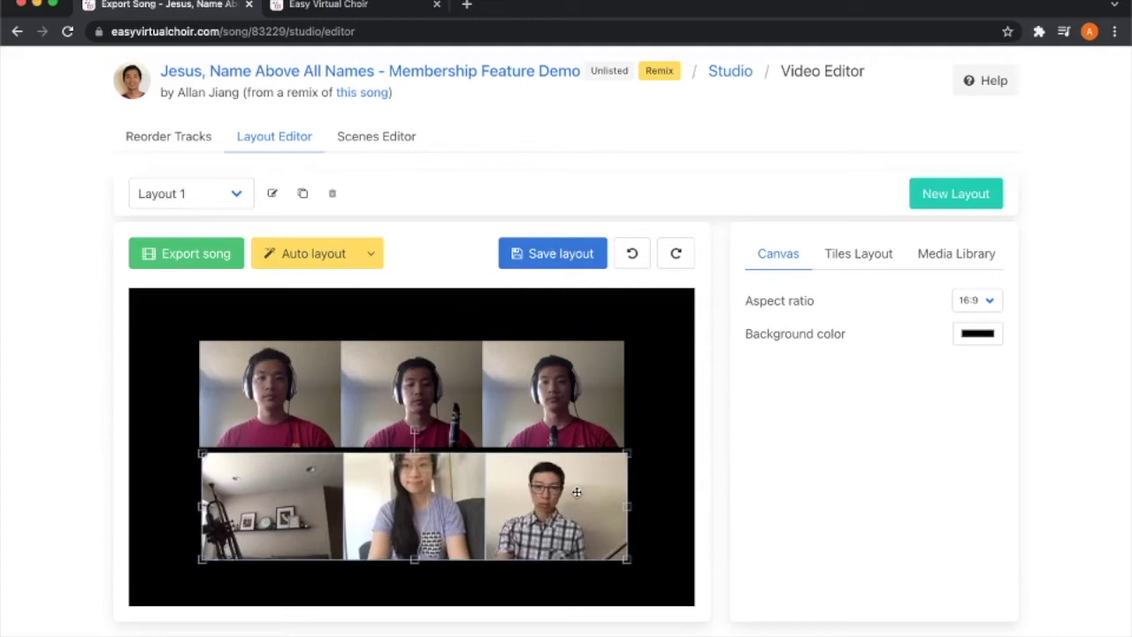
click(645, 423)
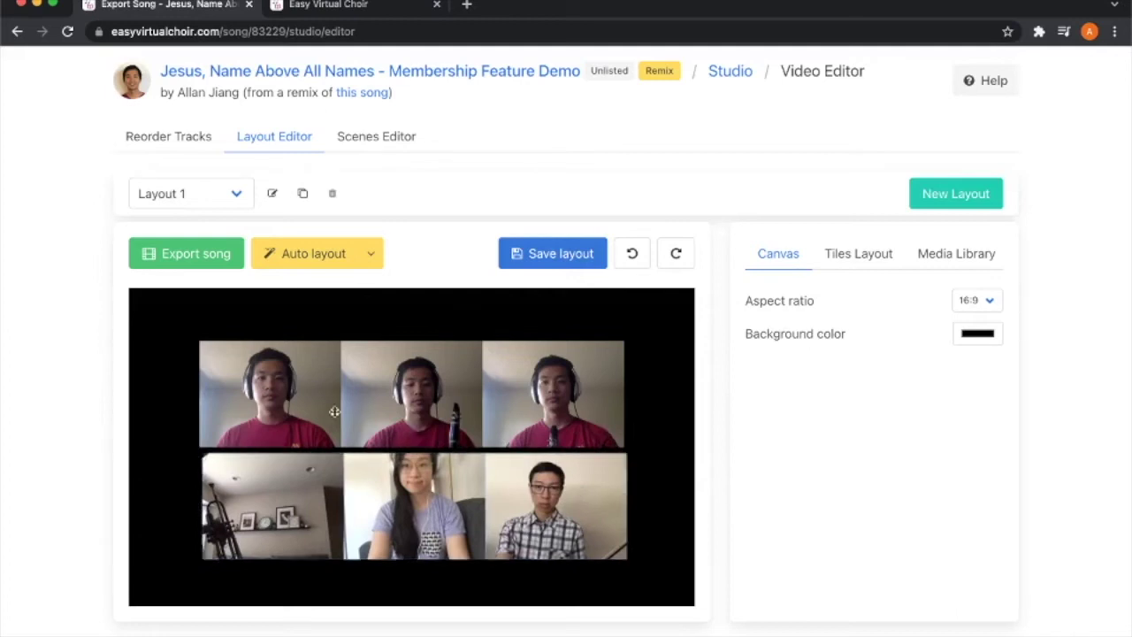
click(378, 258)
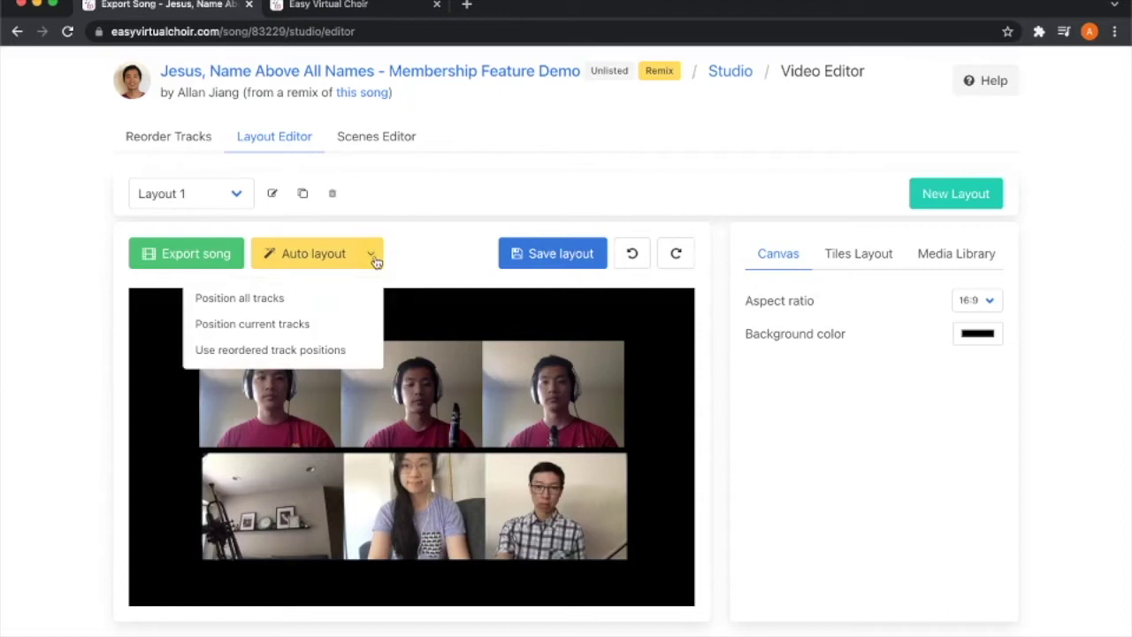
click(357, 325)
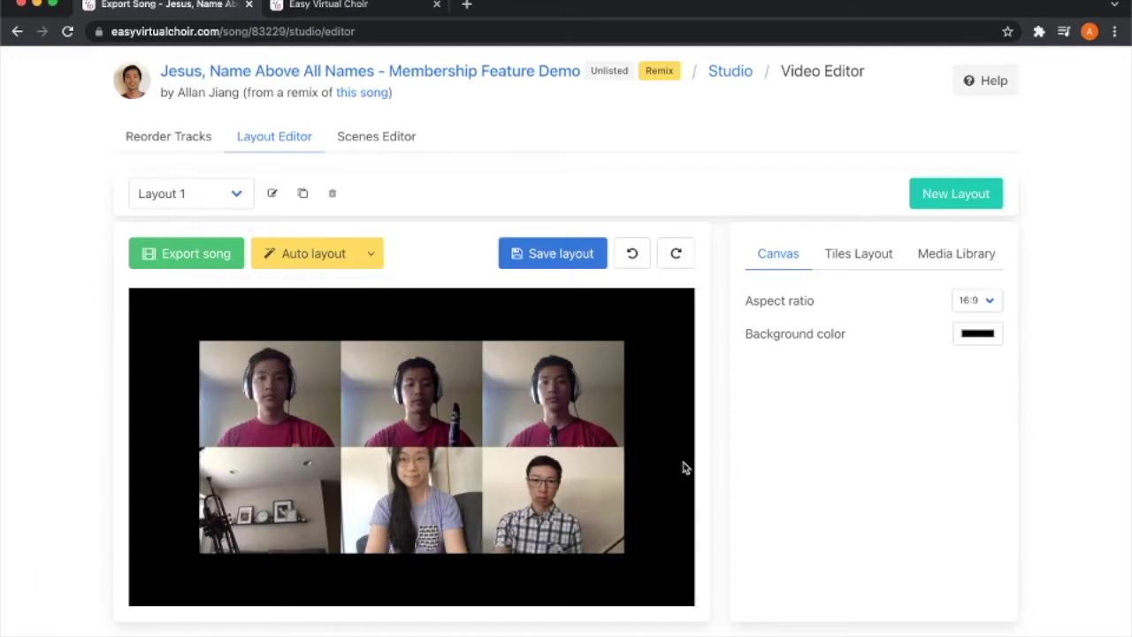
Step: Scatter the three upper-row tiles to irregular positions lower on the canvas
drag(544, 389, 595, 444)
drag(434, 380, 458, 471)
click(343, 436)
drag(359, 438, 420, 483)
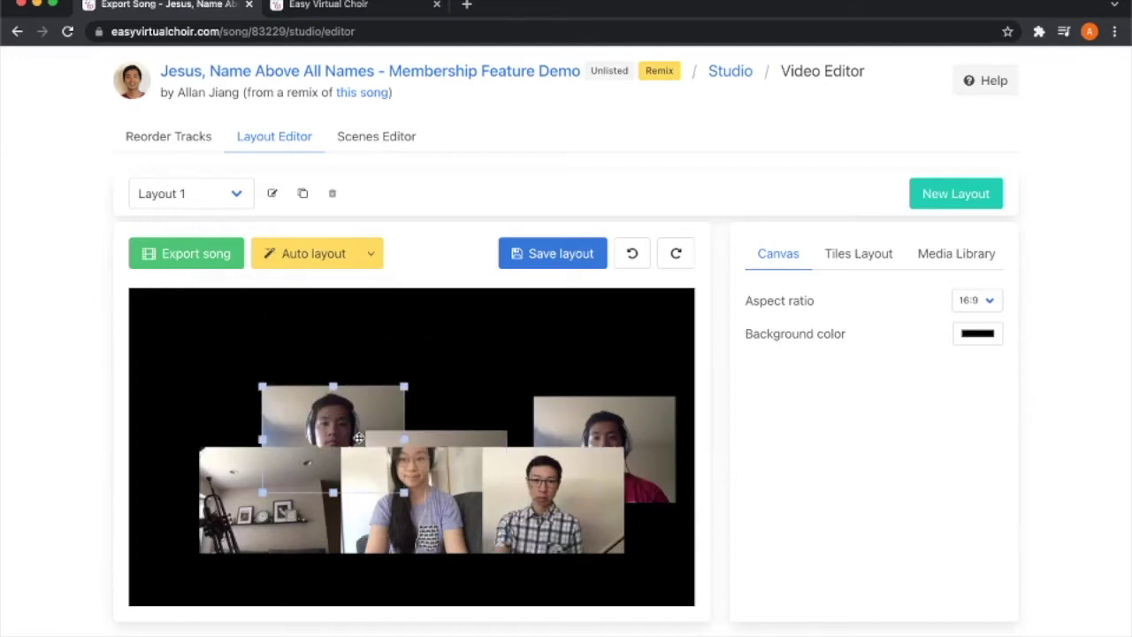
Step: Auto-arrange only the tracks currently in Layout 1 and save the layout
click(373, 257)
click(372, 322)
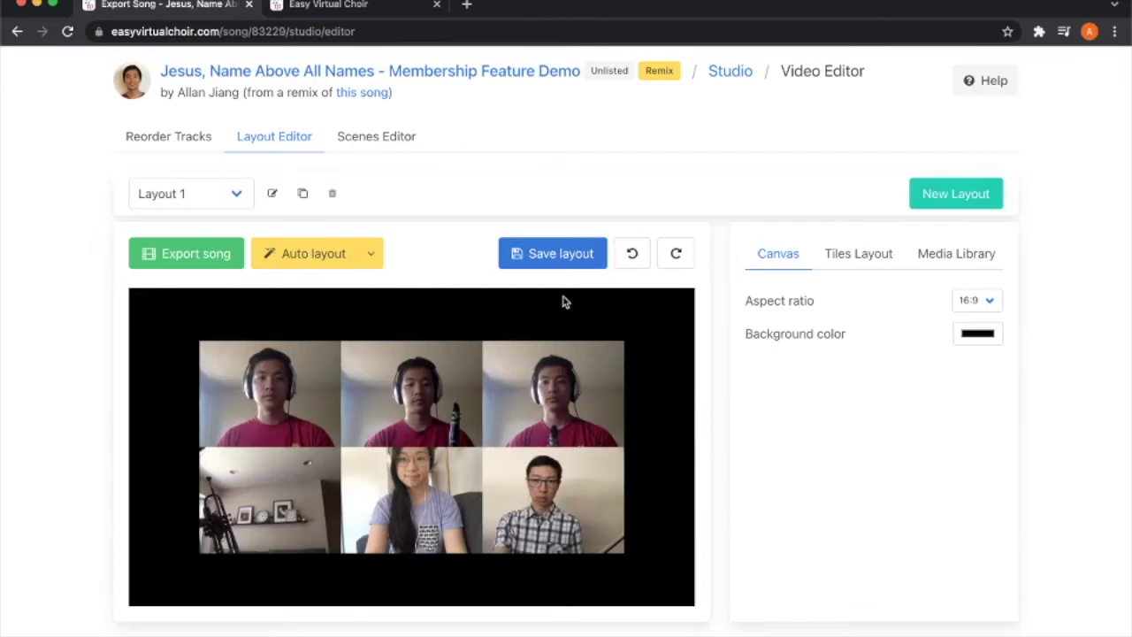
click(559, 264)
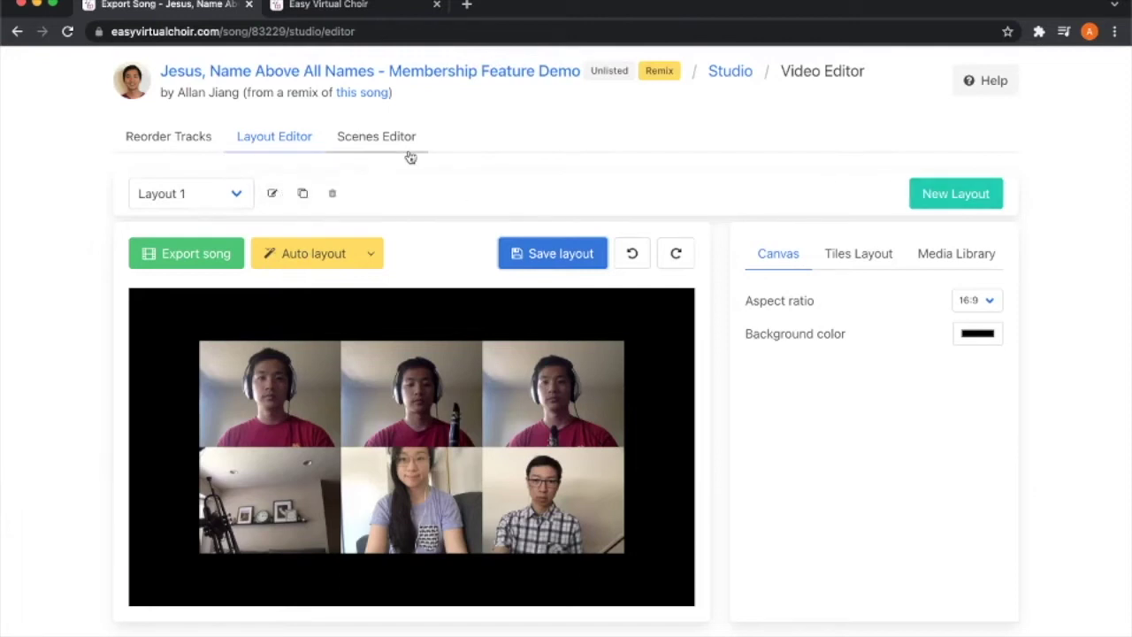
Step: Create a new layout named "Vocals only"
click(942, 197)
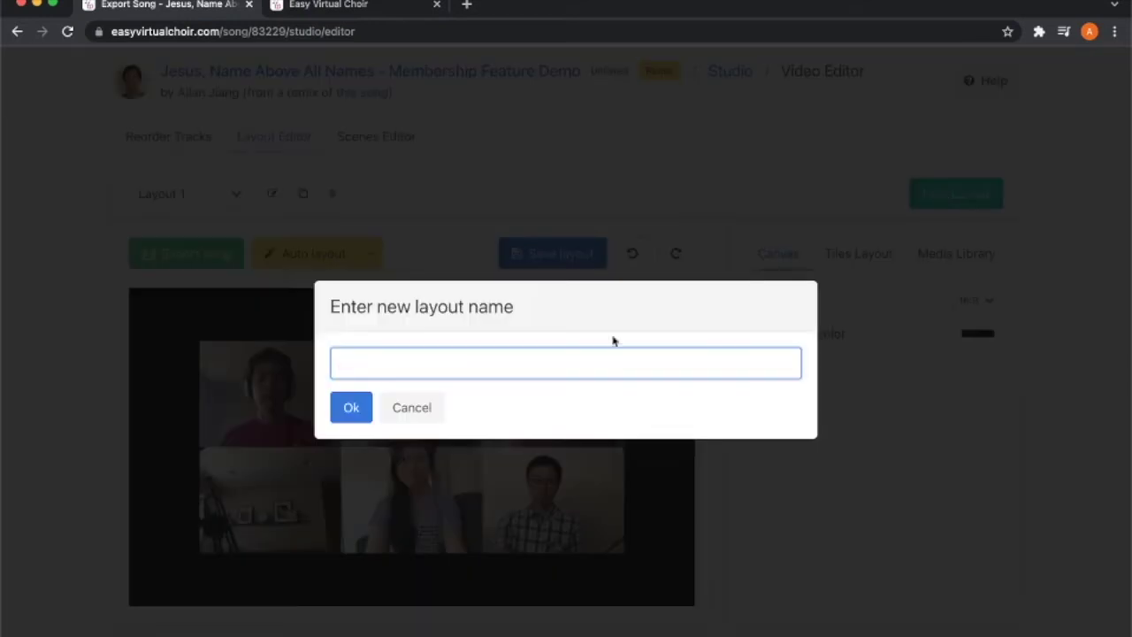
text(Vocal o)
text(s)
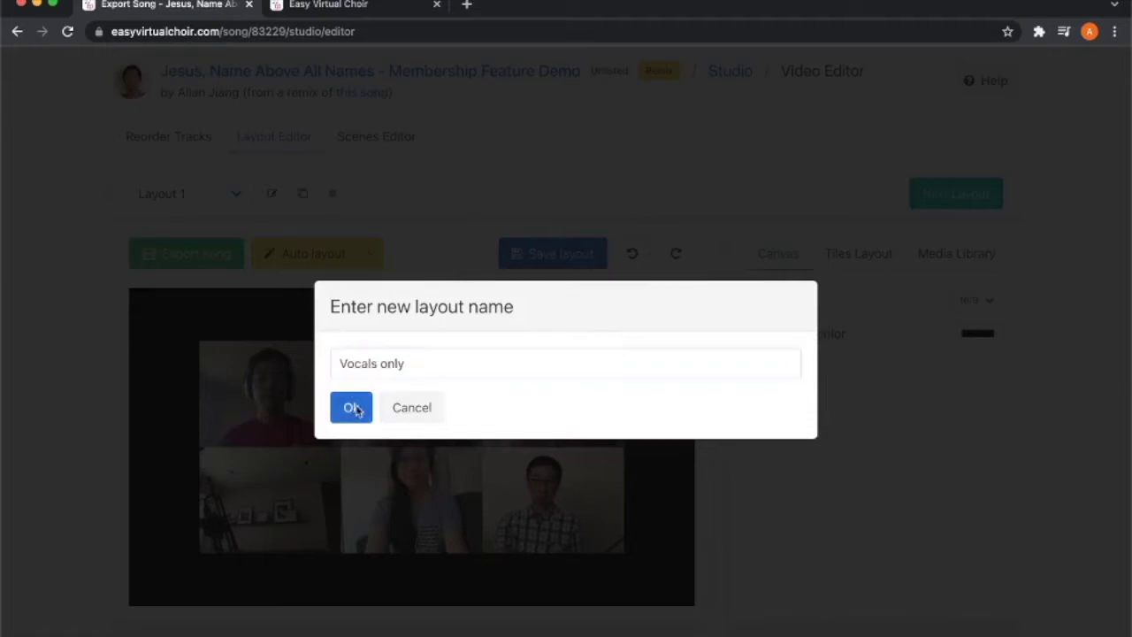
click(351, 407)
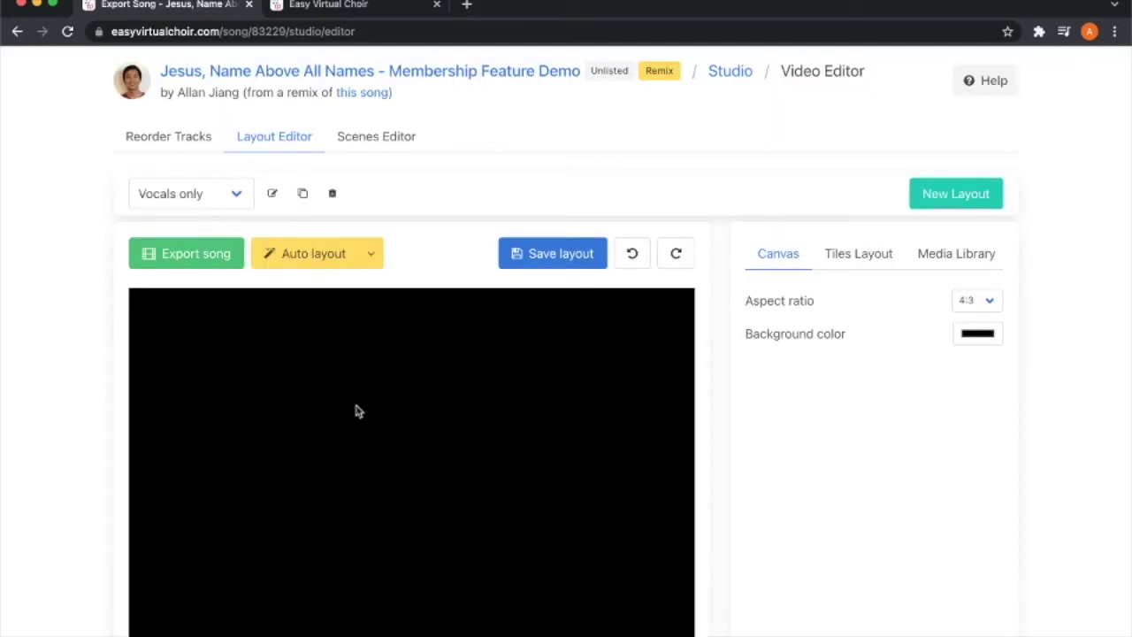
Step: Set the Vocals only layout's aspect ratio to 16:9 and auto-arrange all tracks on its canvas
click(966, 300)
click(971, 319)
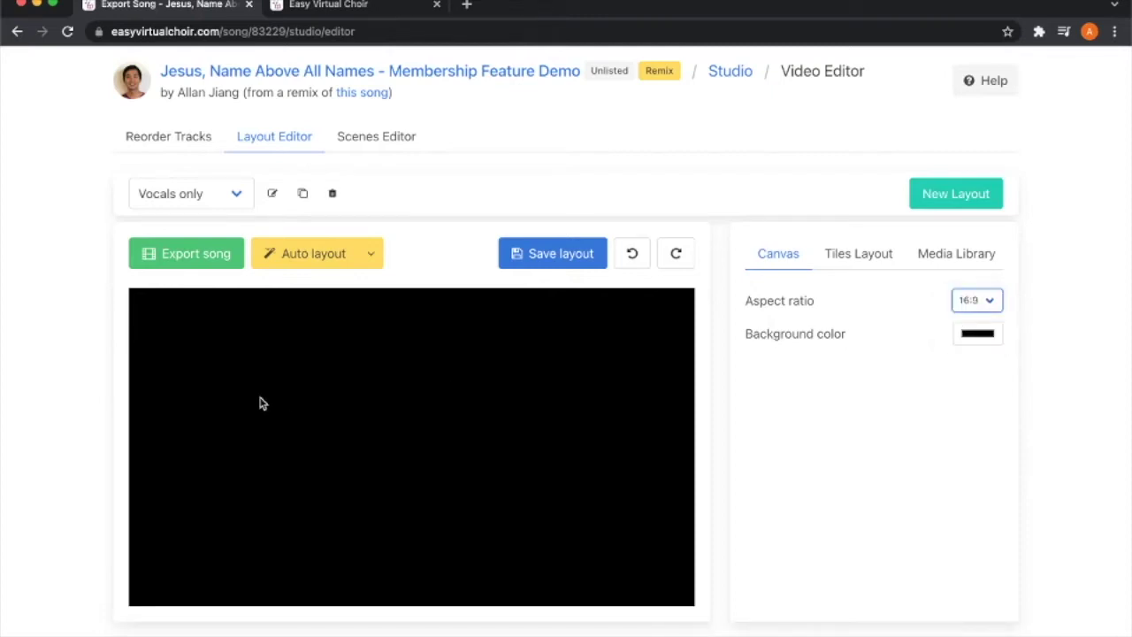
click(368, 265)
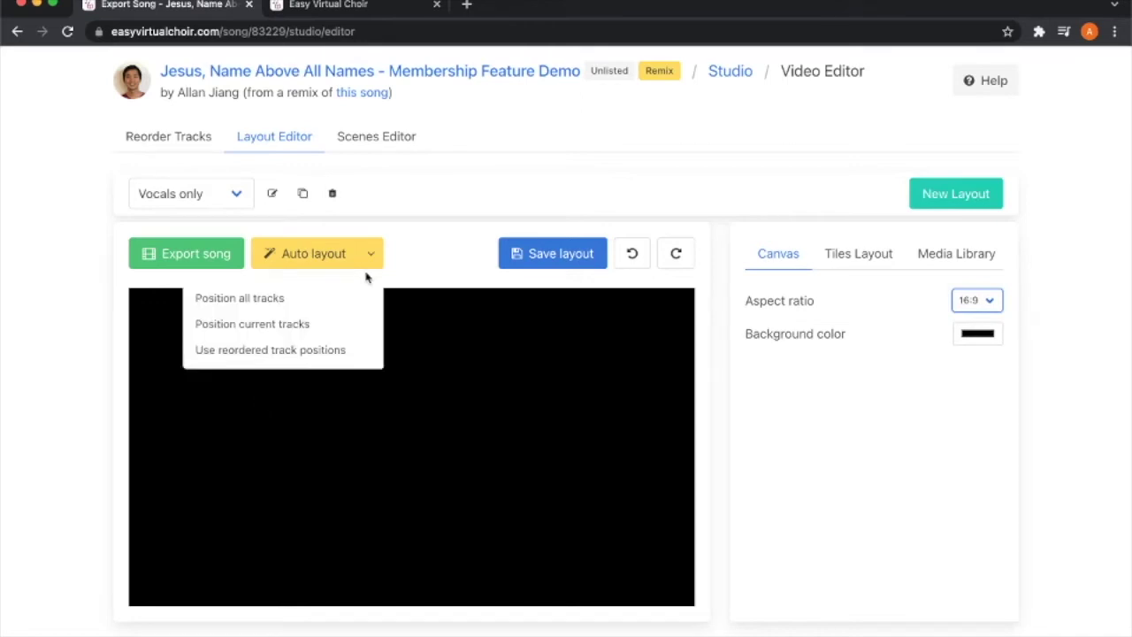
click(330, 267)
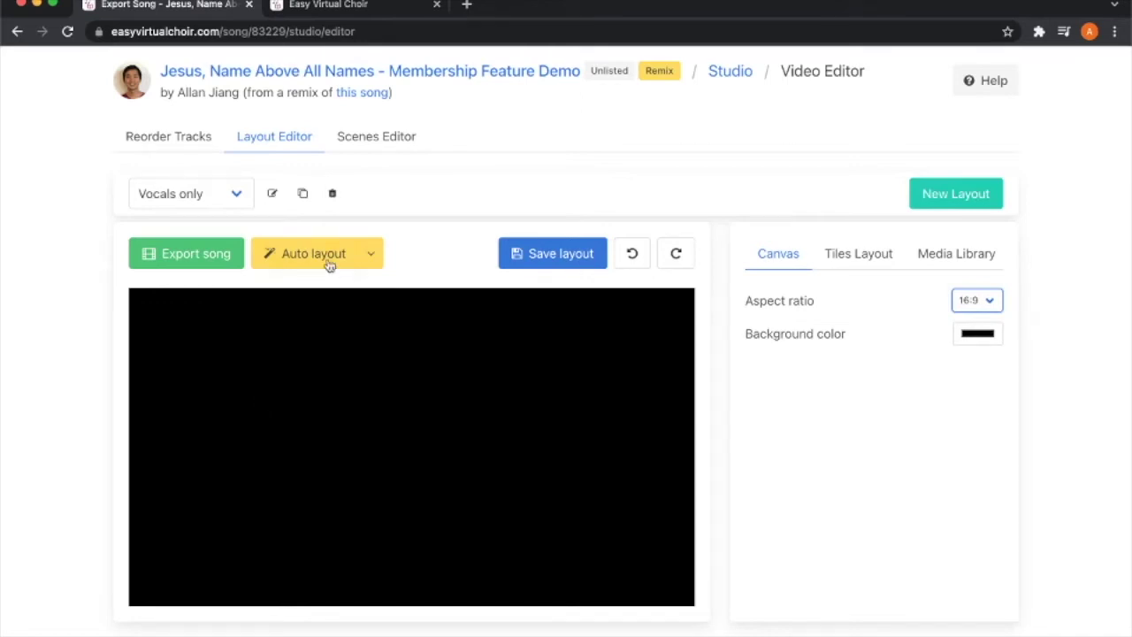
click(329, 267)
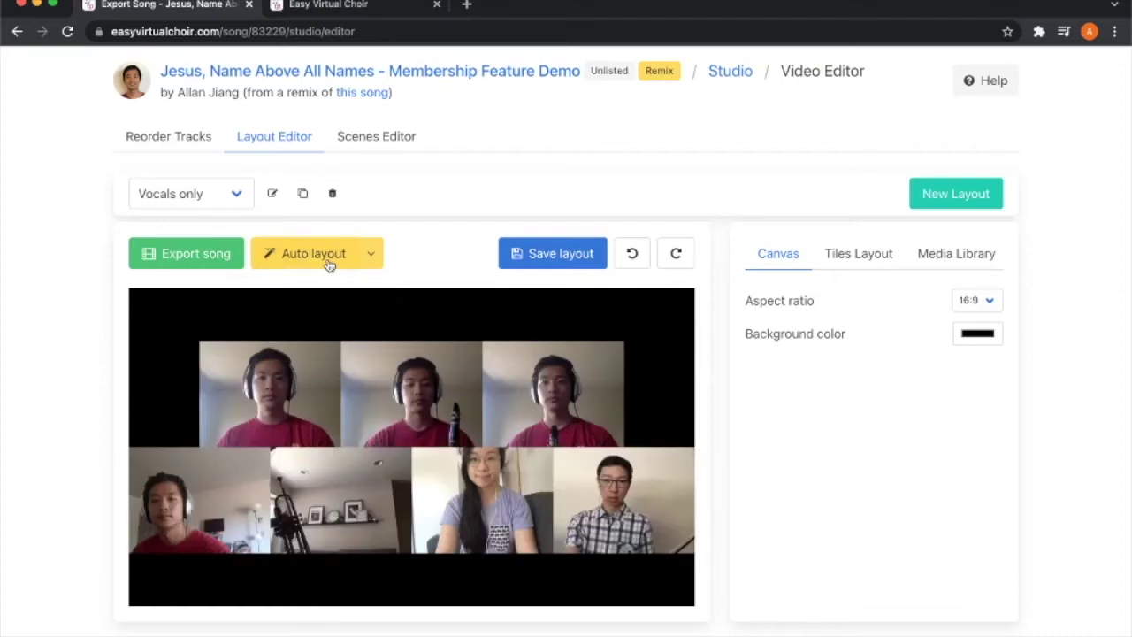
Step: Delete every tile from the Vocals only layout except the first in the upper row and the third in the lower row
click(395, 417)
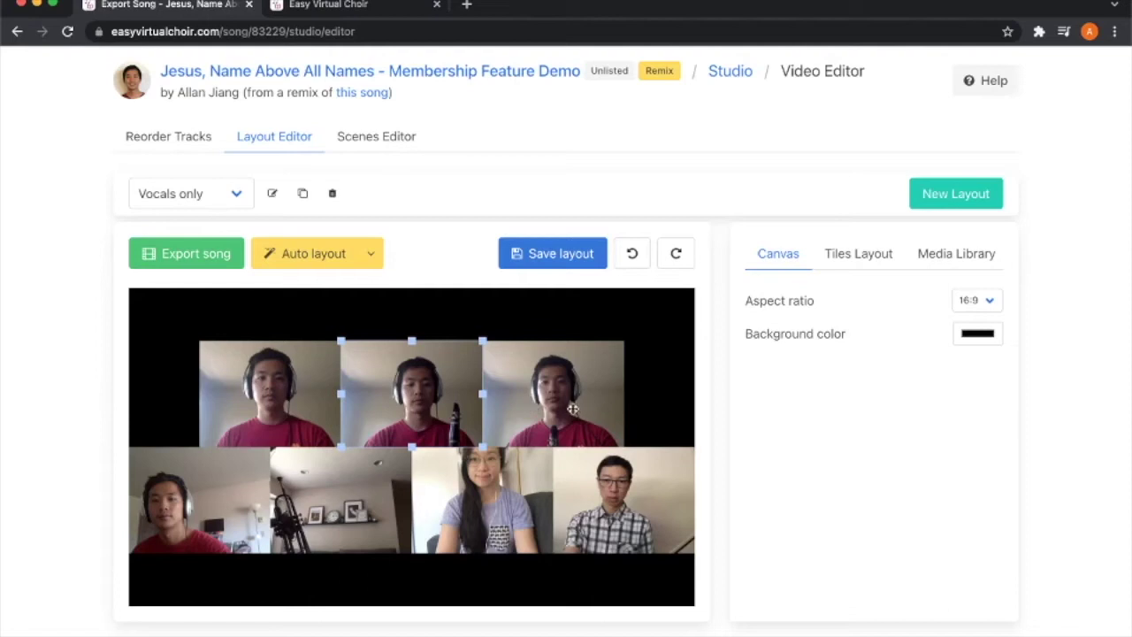
shift+click(573, 408)
shift+click(585, 502)
shift+click(312, 496)
shift+click(224, 500)
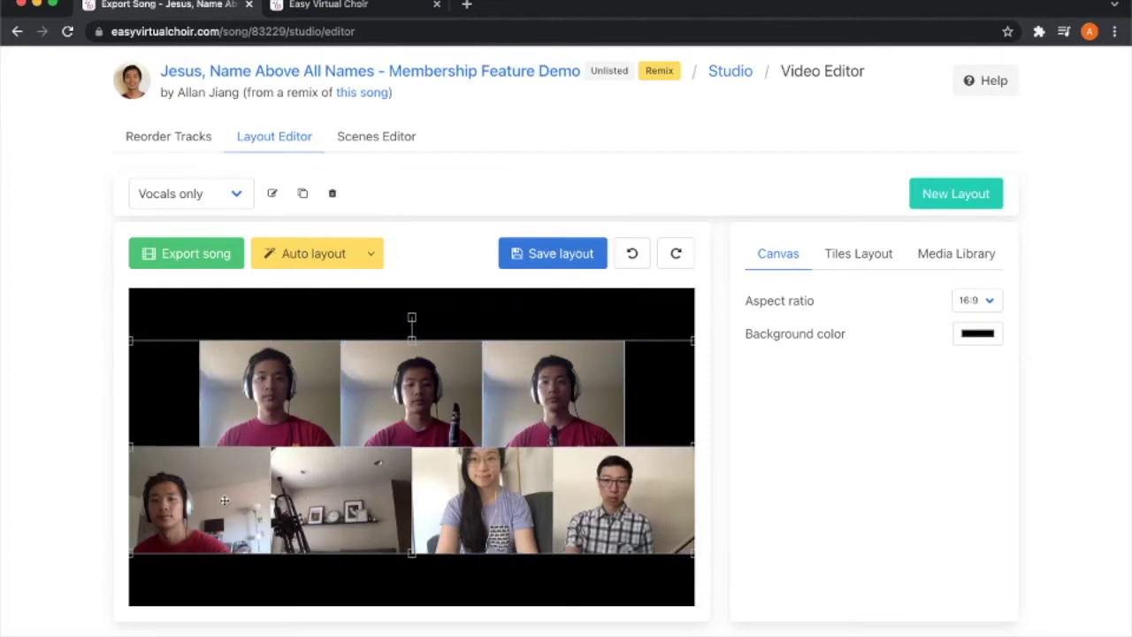
key(Delete)
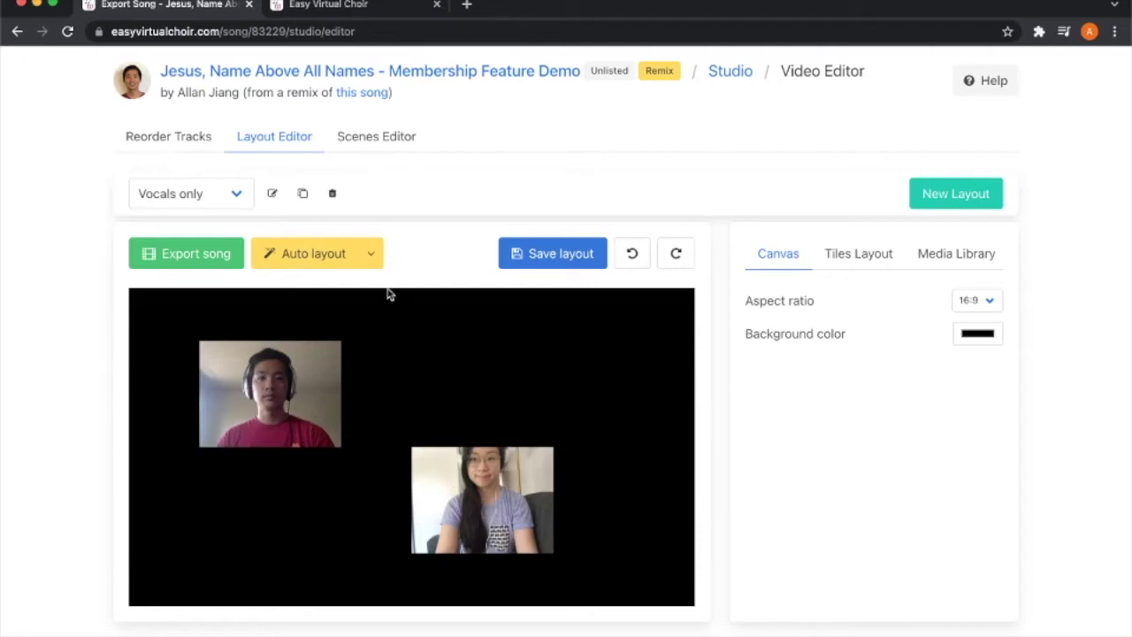
Step: Auto-arrange only the current tracks in the Vocals only layout and save the layout
click(371, 253)
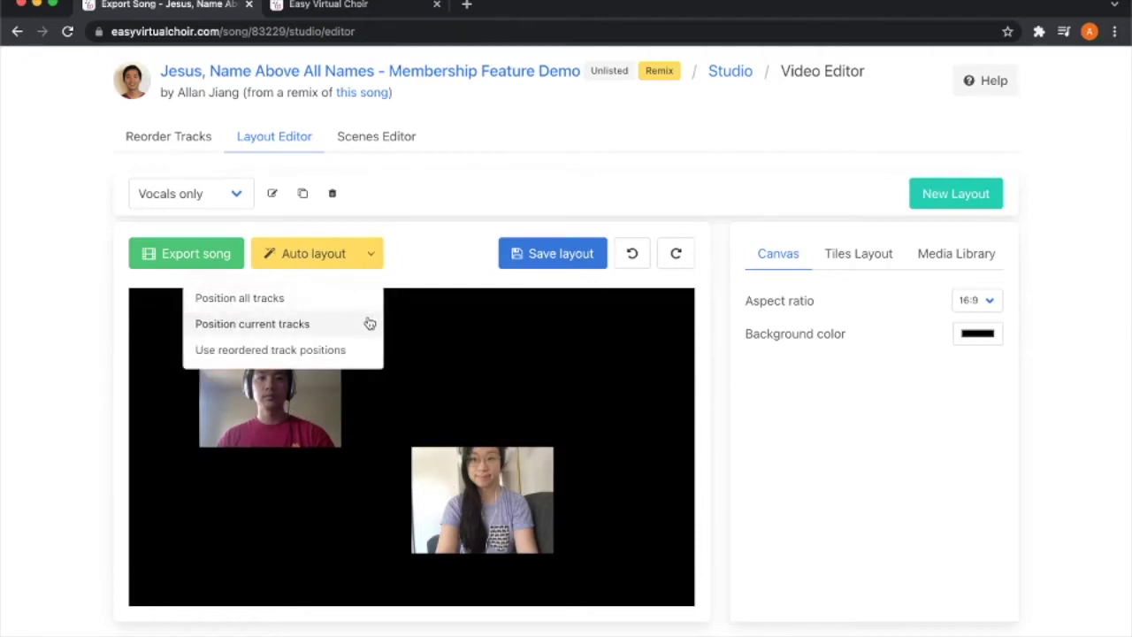
click(370, 323)
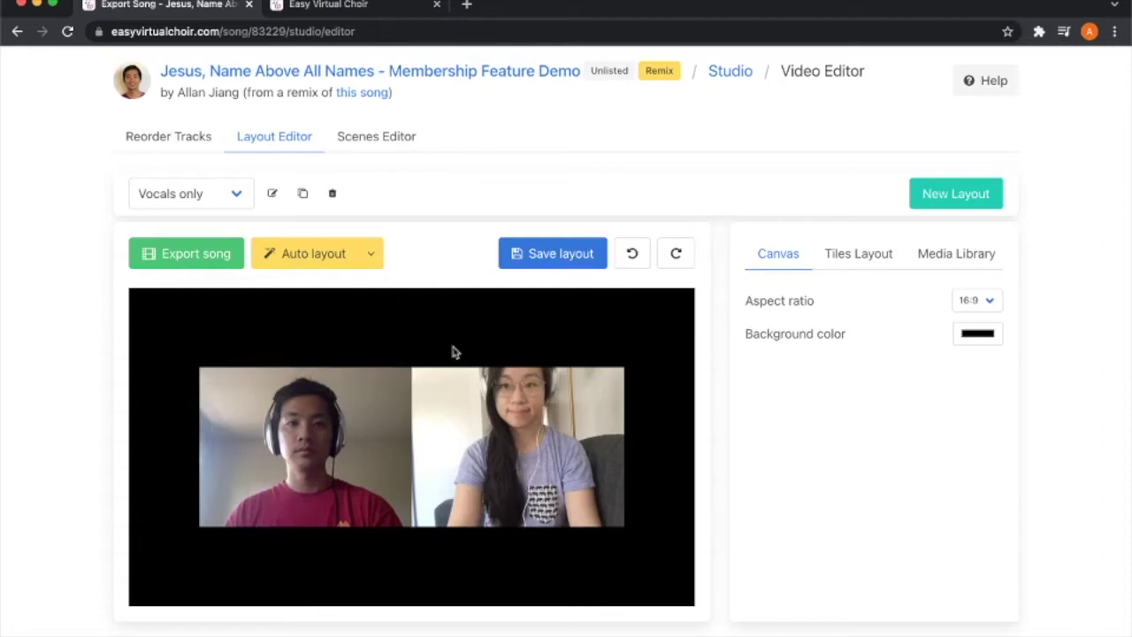
click(541, 264)
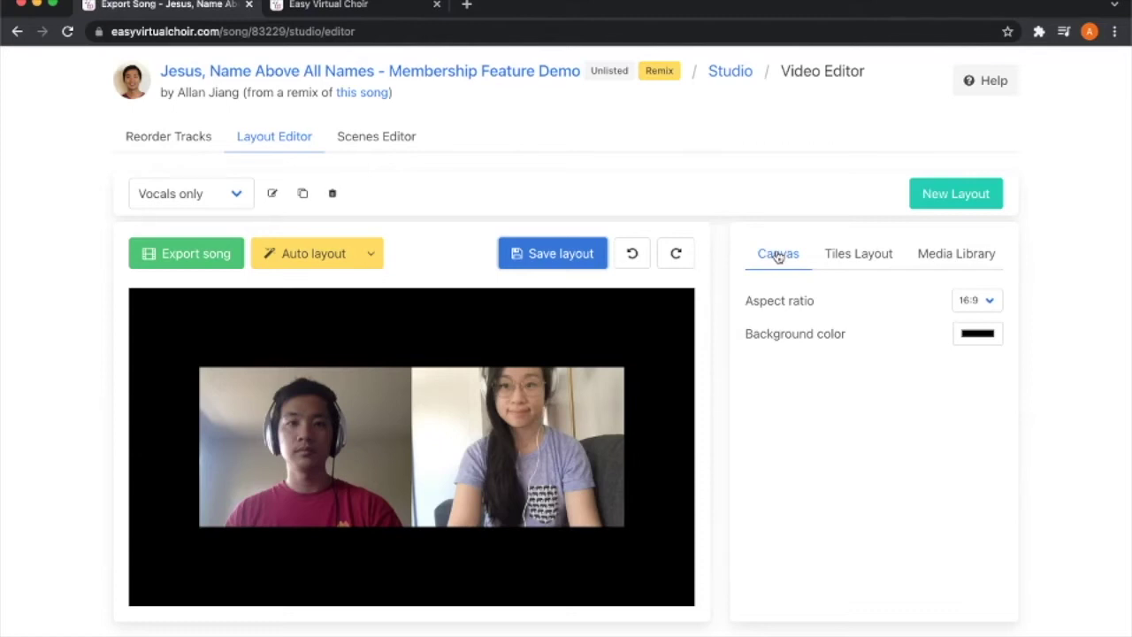
Step: Search Google Images for "jesus name above all names" in a new browser tab
key(super+t)
text(jesus name )
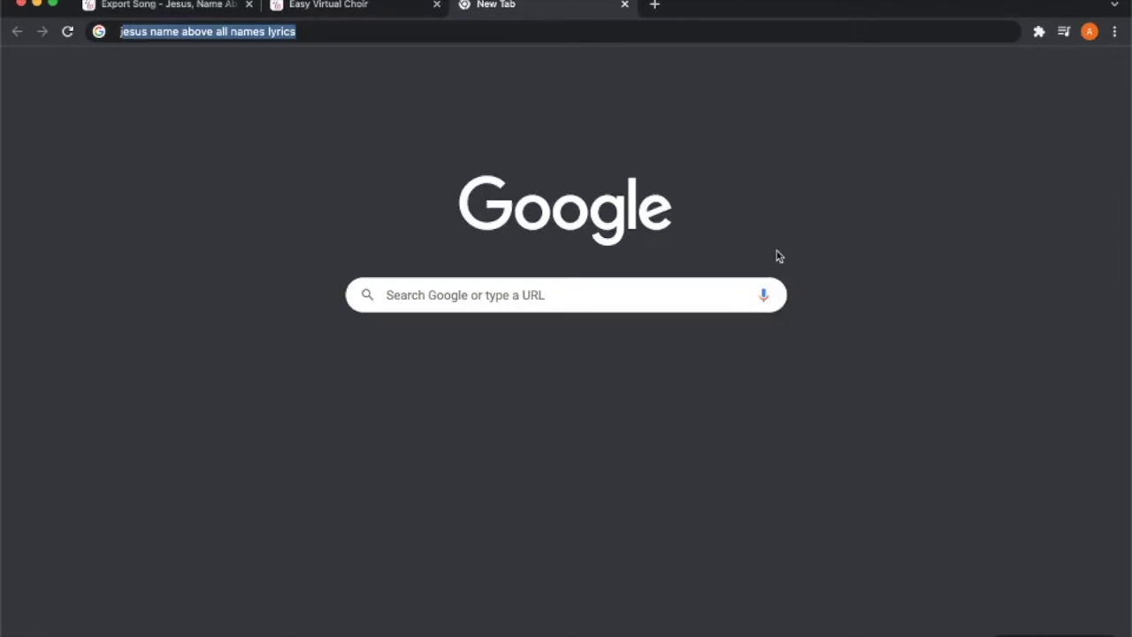
text(above all names)
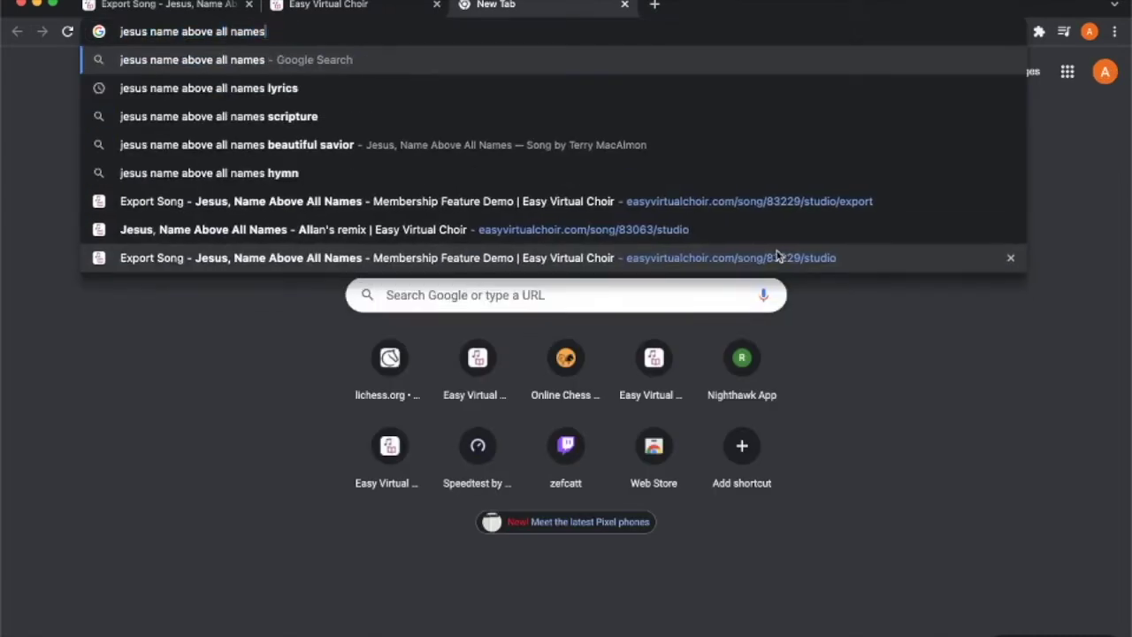
key(Return)
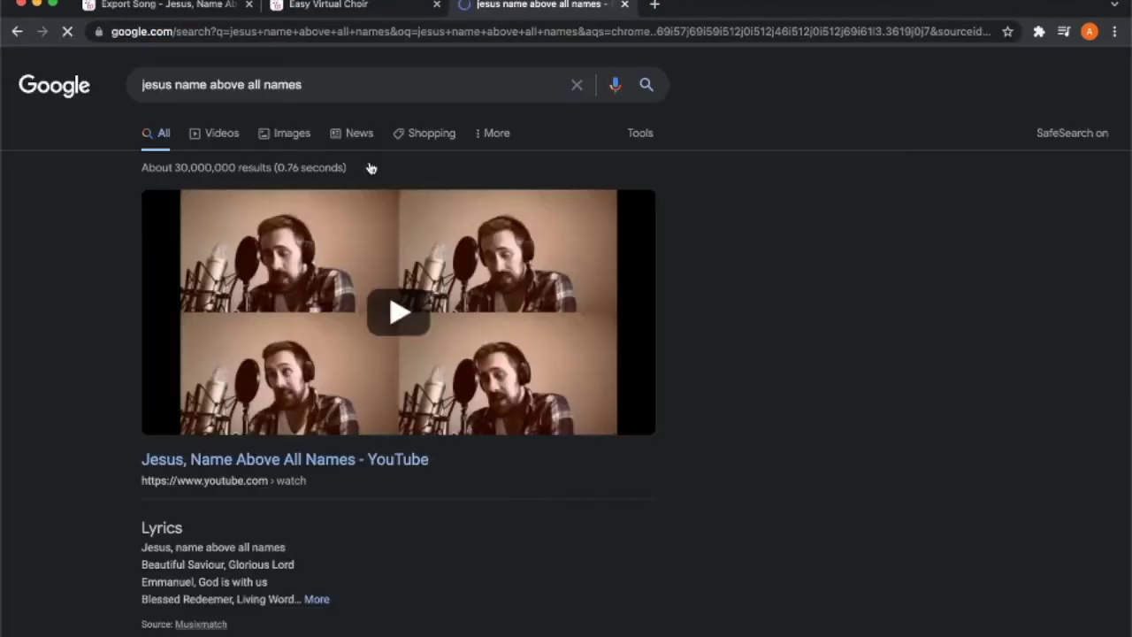
click(273, 138)
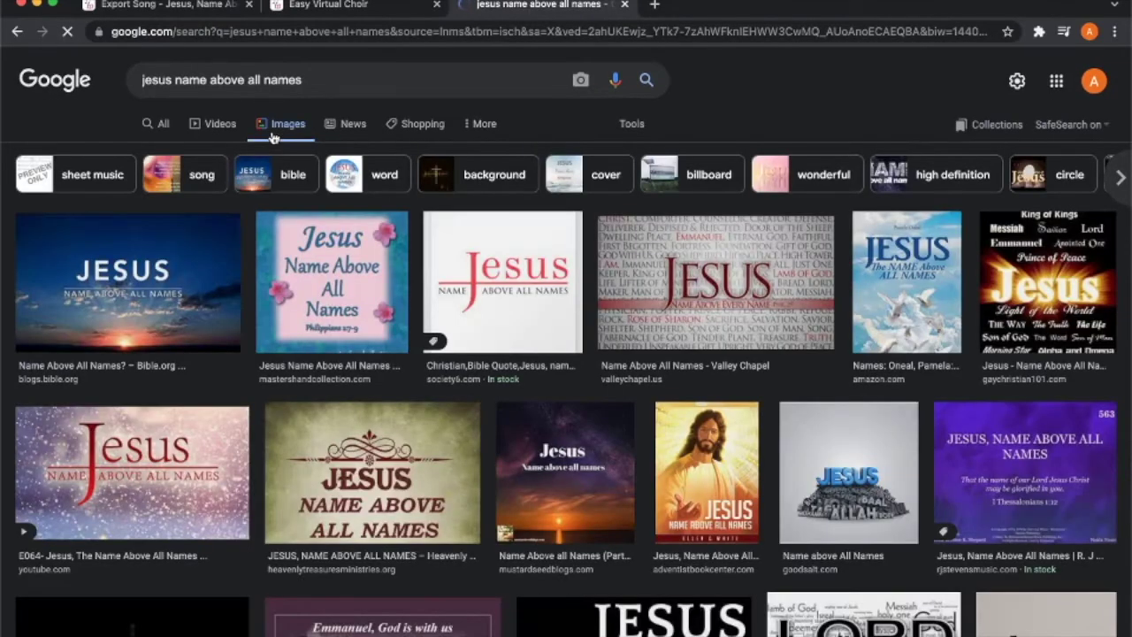
Step: Save the first image result, the JESUS title over a sunset sky, as "download" in the EVC_silver_demo folder
right_click(219, 277)
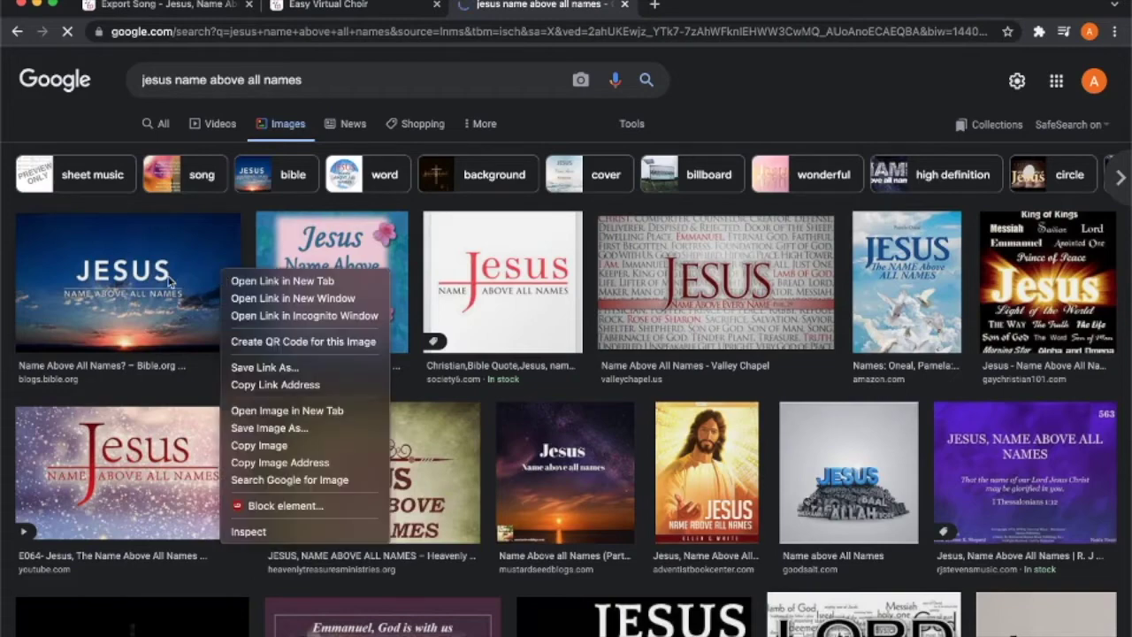
click(190, 281)
click(190, 281)
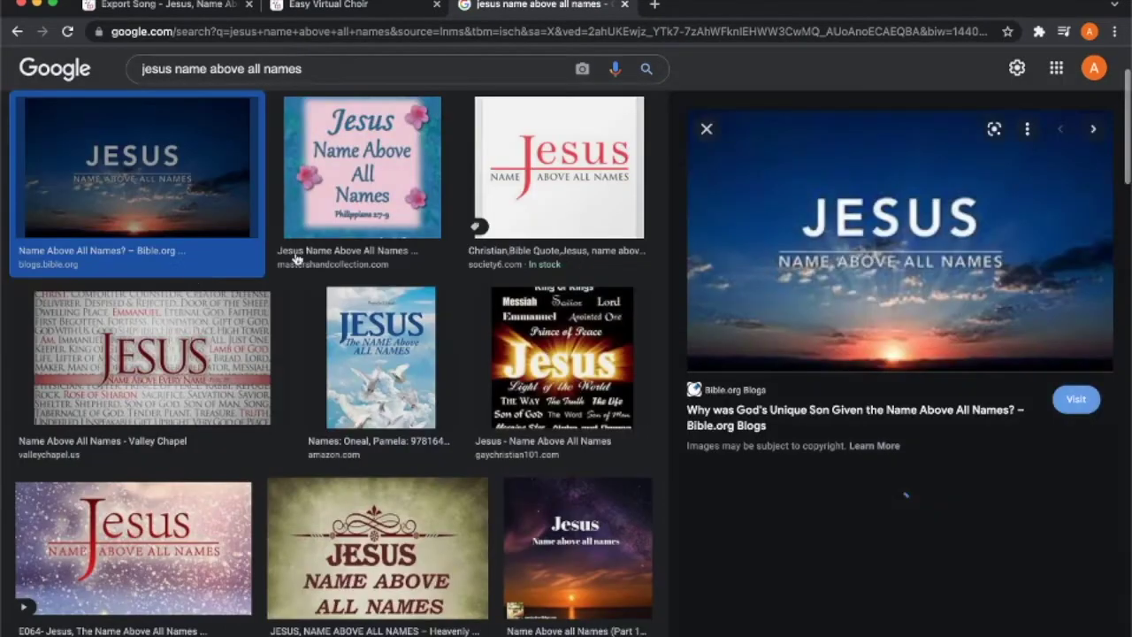
right_click(212, 223)
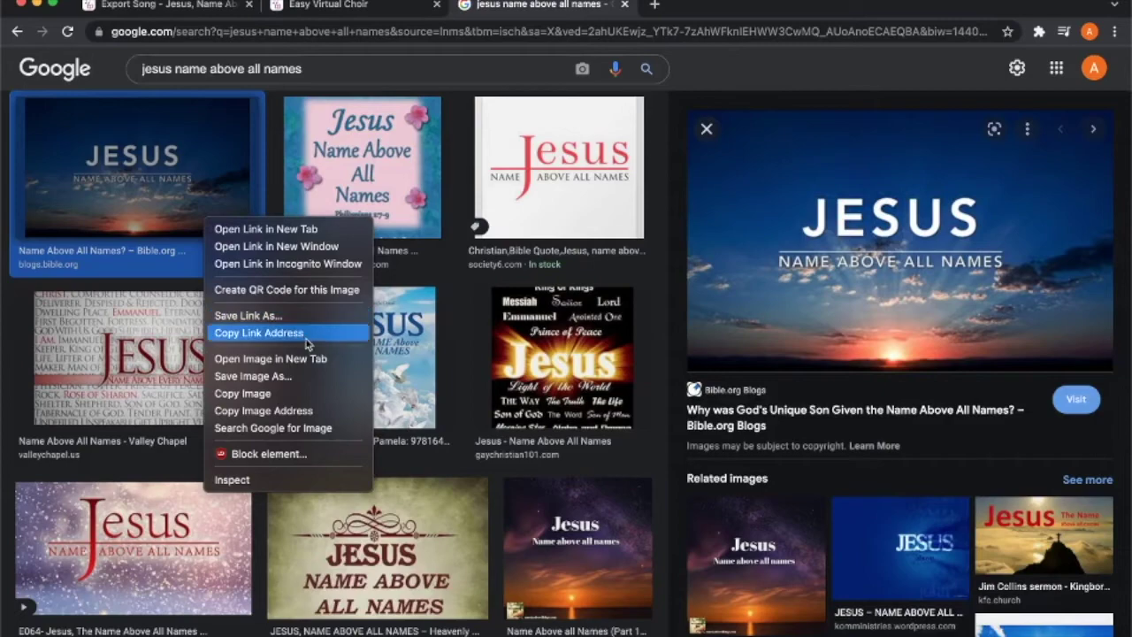
click(312, 377)
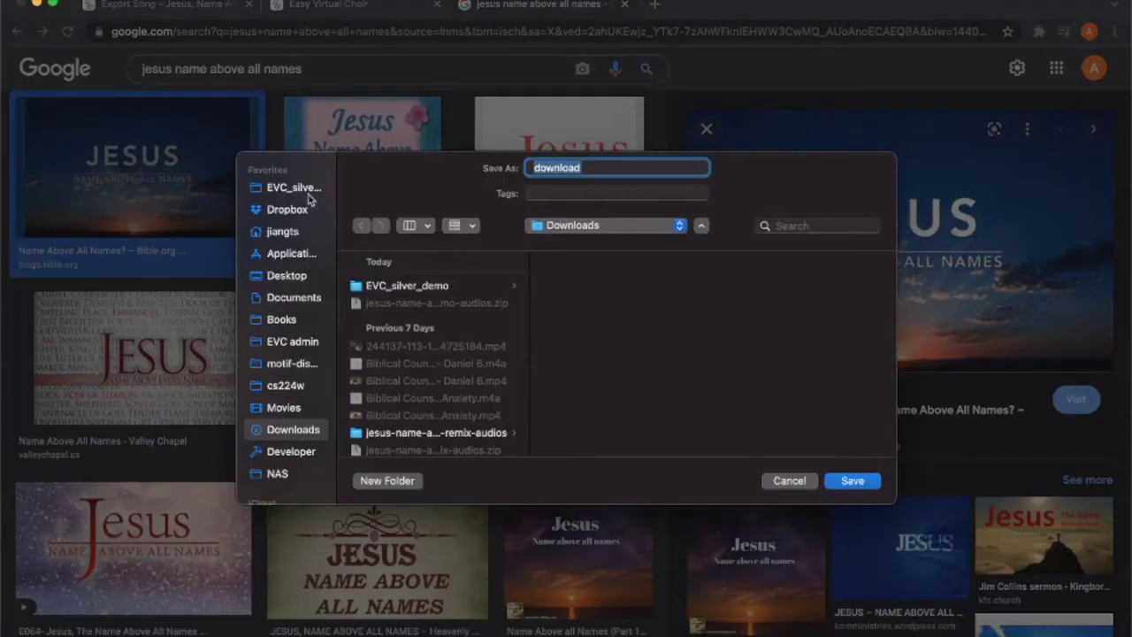
click(307, 193)
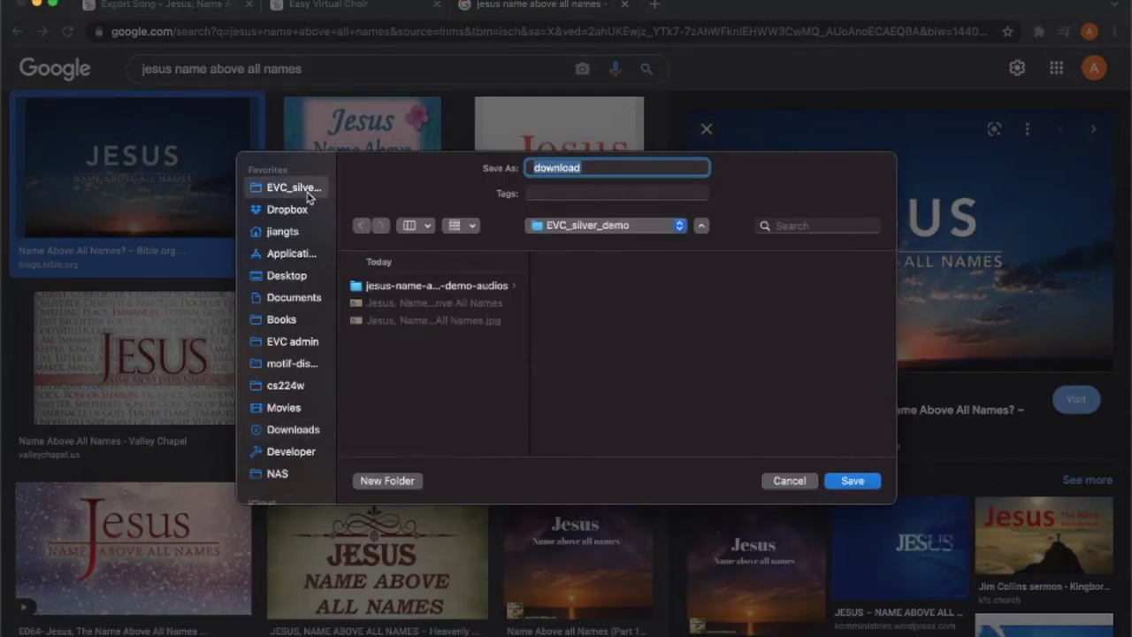
key(Return)
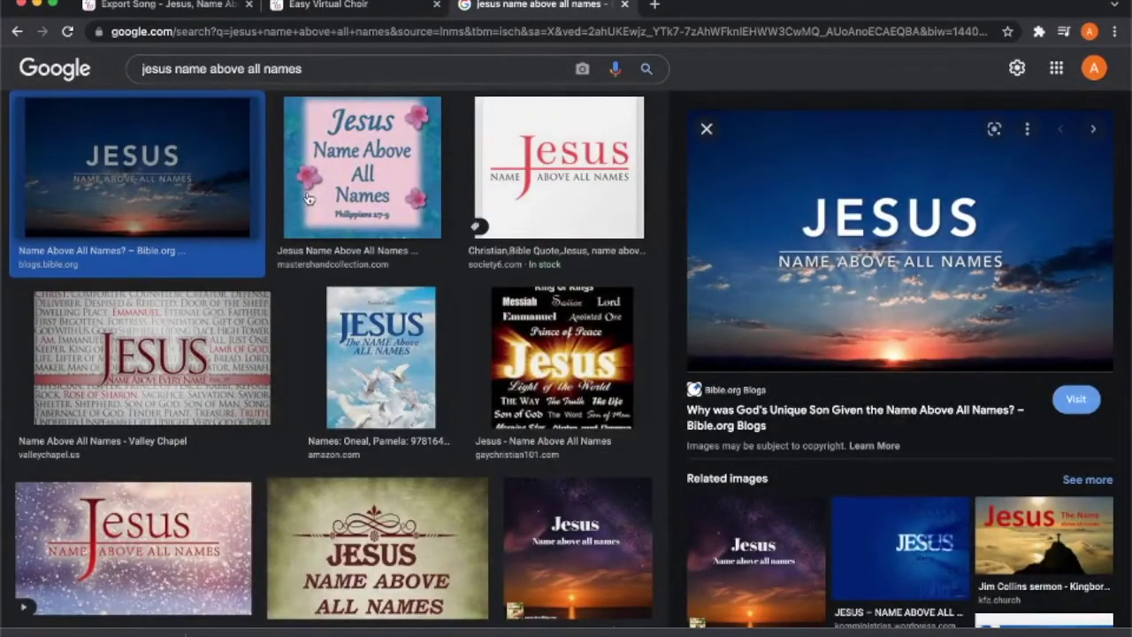
Step: Return to the Easy Virtual Choir editor and create a new layout named "With fancy image" with a 16:9 aspect ratio
key(super+1)
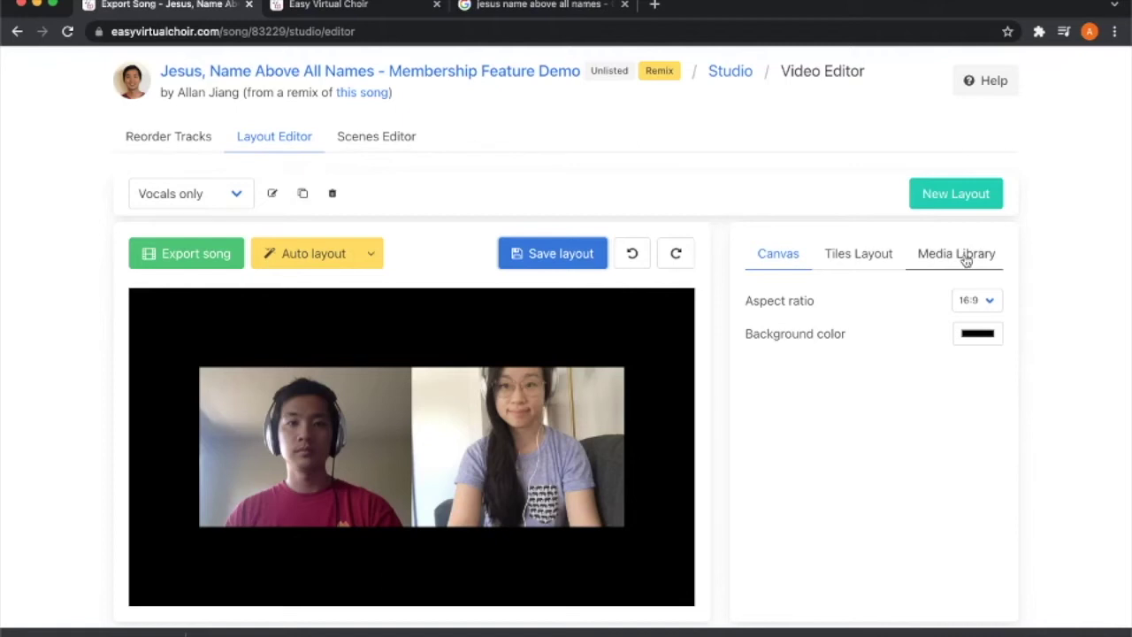
click(940, 209)
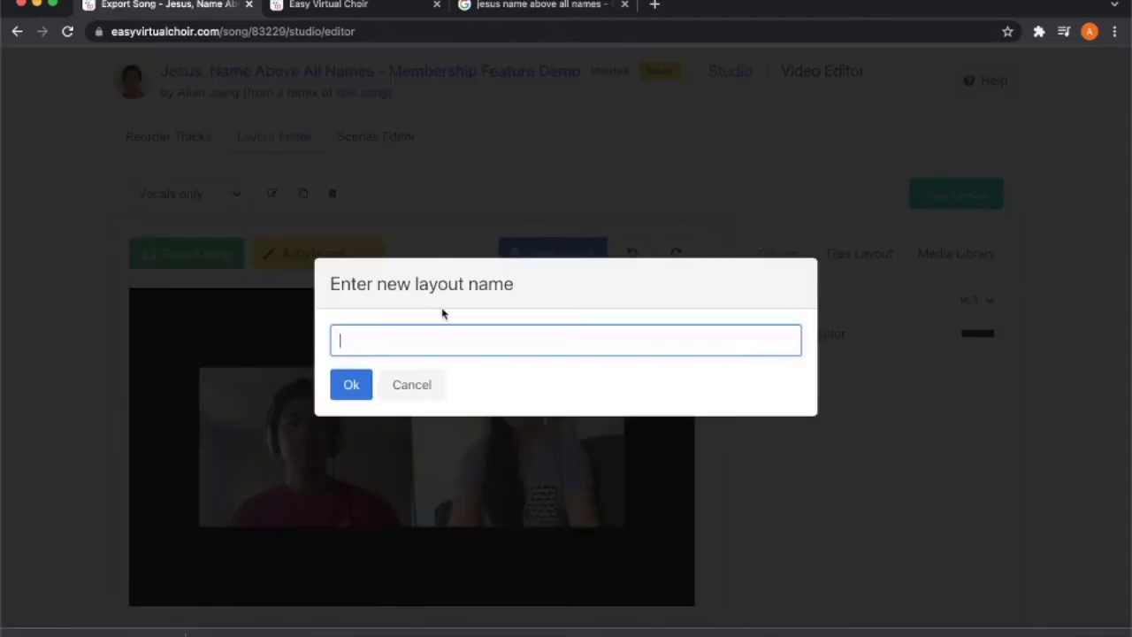
text(With fancy image)
click(351, 384)
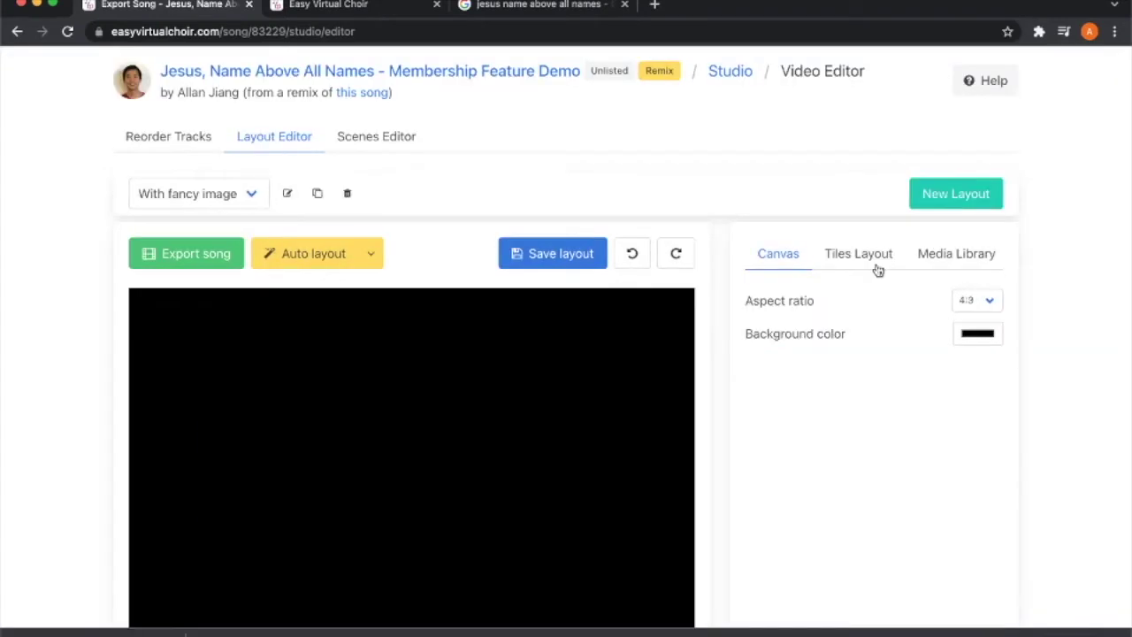
click(972, 300)
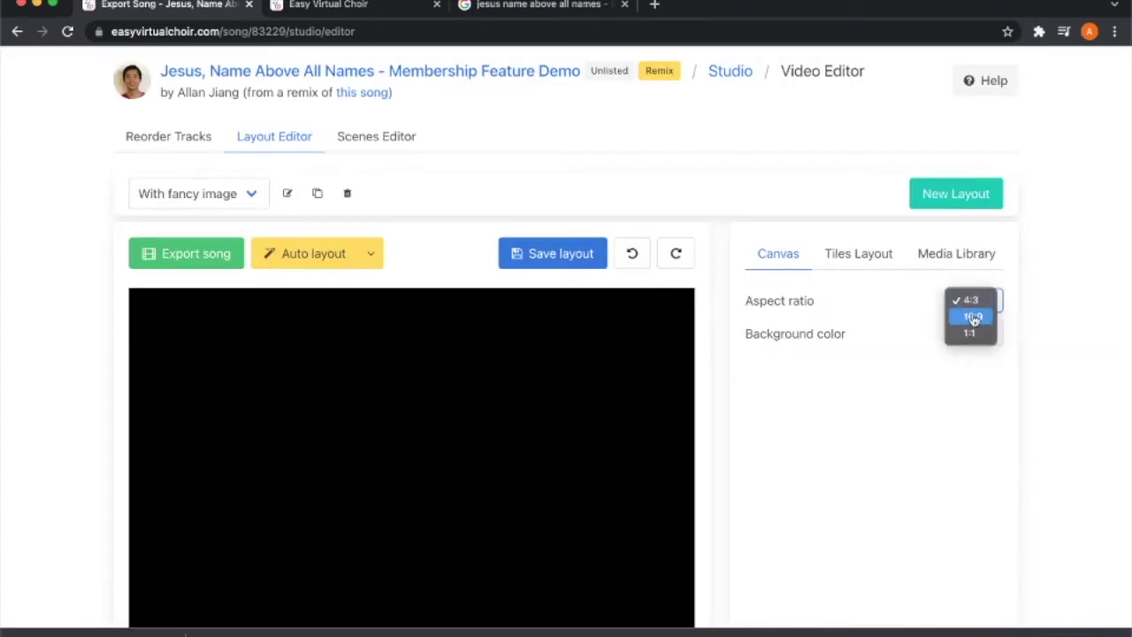
click(973, 318)
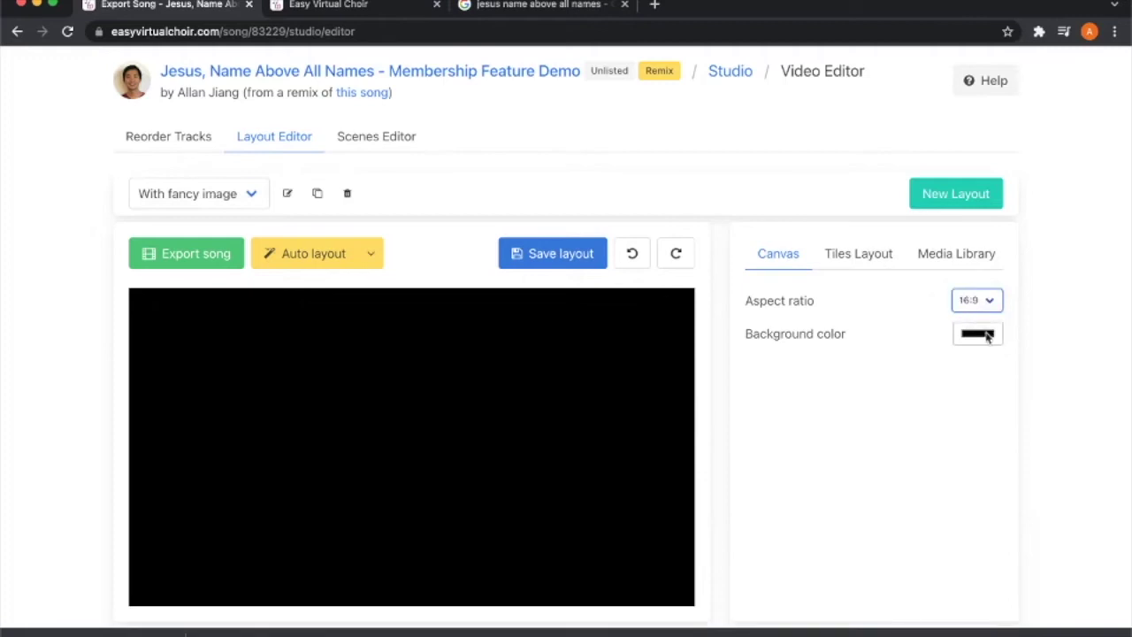
Step: Try out background colors for the layout's canvas, finishing on black
click(986, 336)
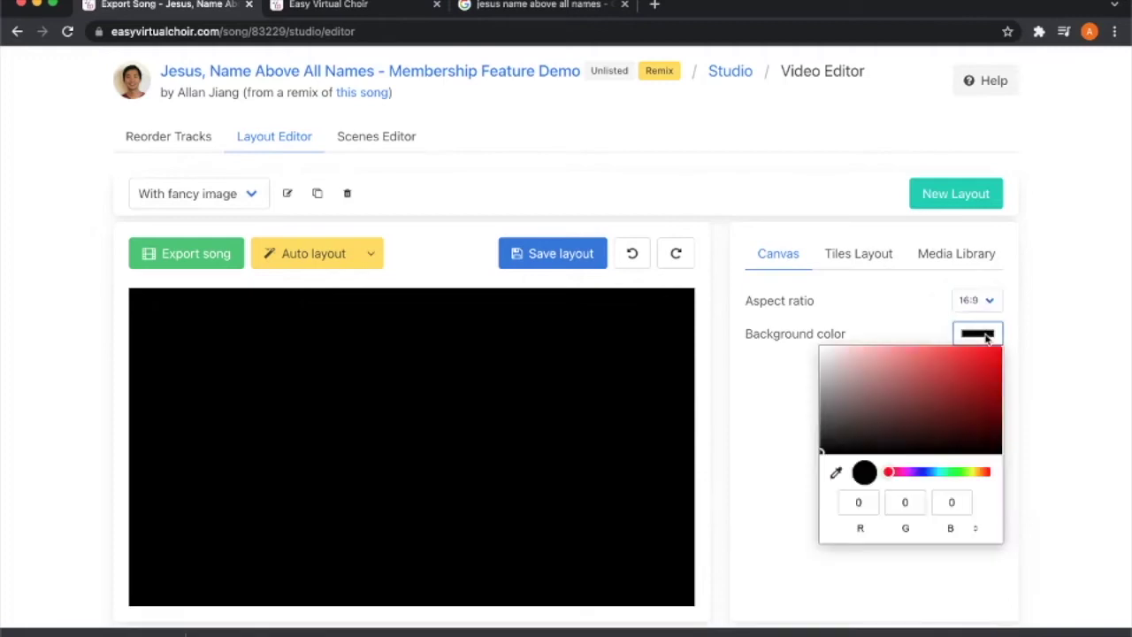
drag(978, 358, 793, 507)
click(793, 558)
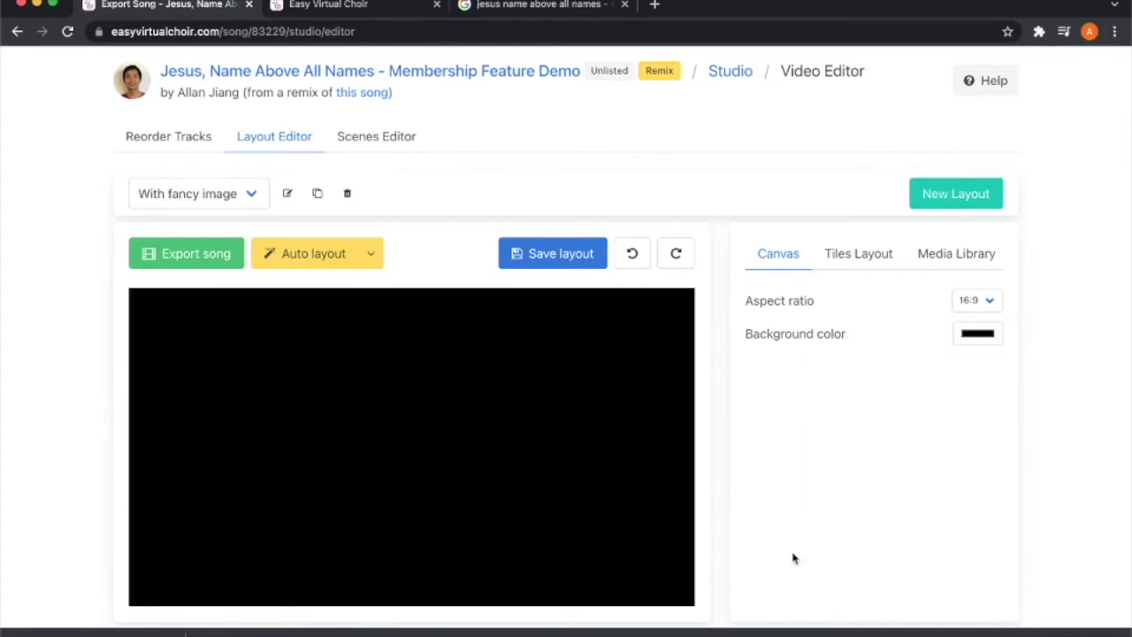
Step: Add the Track 1 melody video from the media library to the canvas and delete its tile again
click(953, 263)
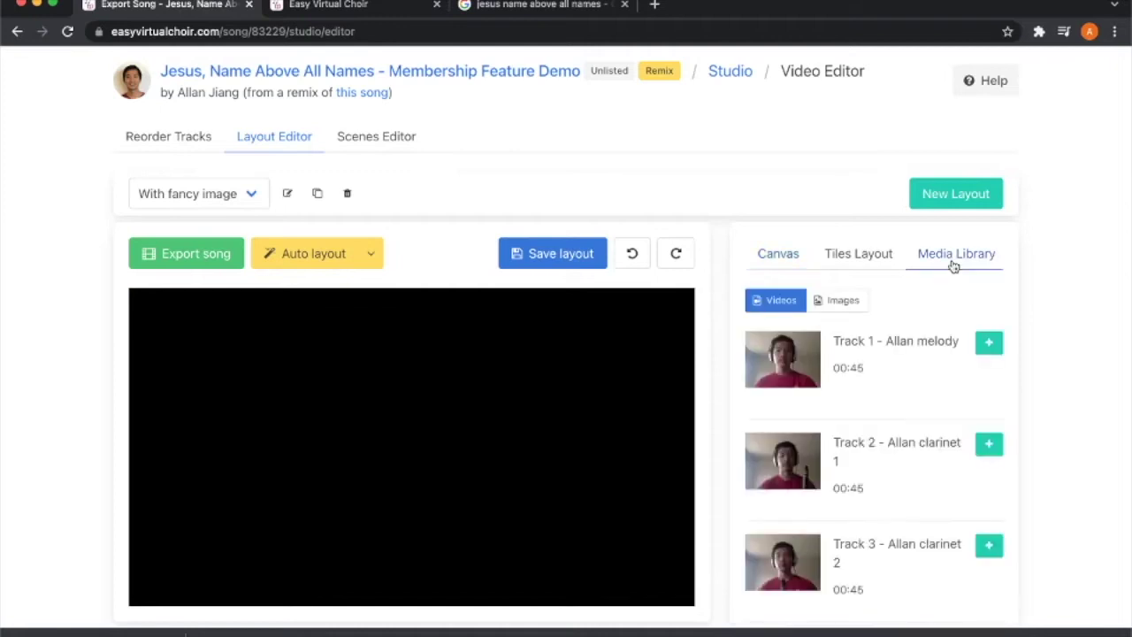
scroll(897, 372, down, 3)
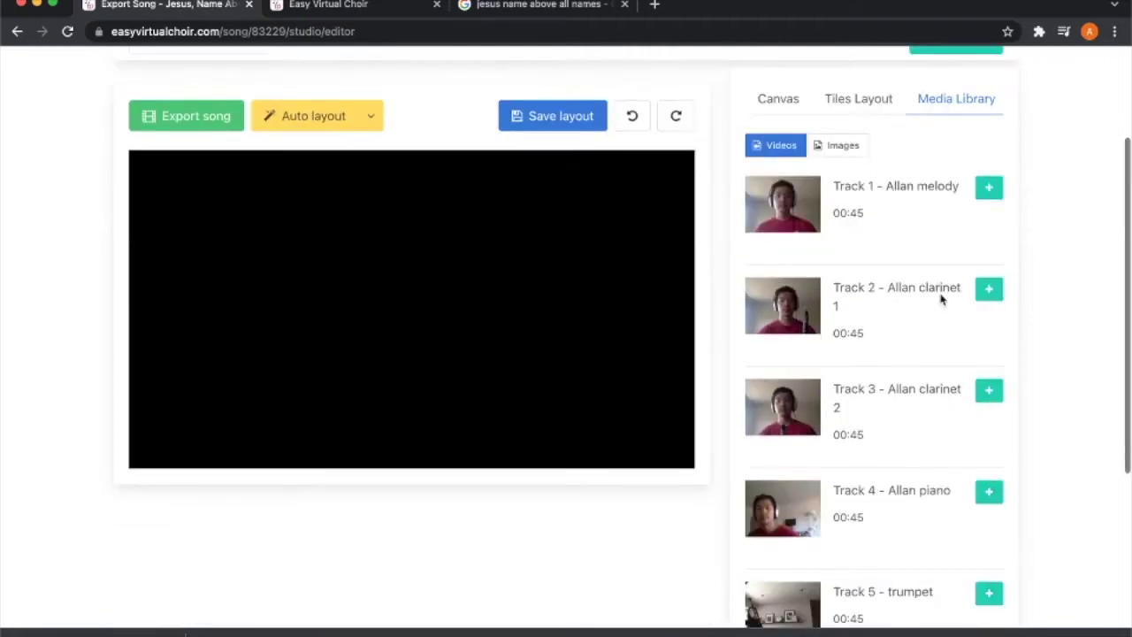
click(988, 190)
click(447, 320)
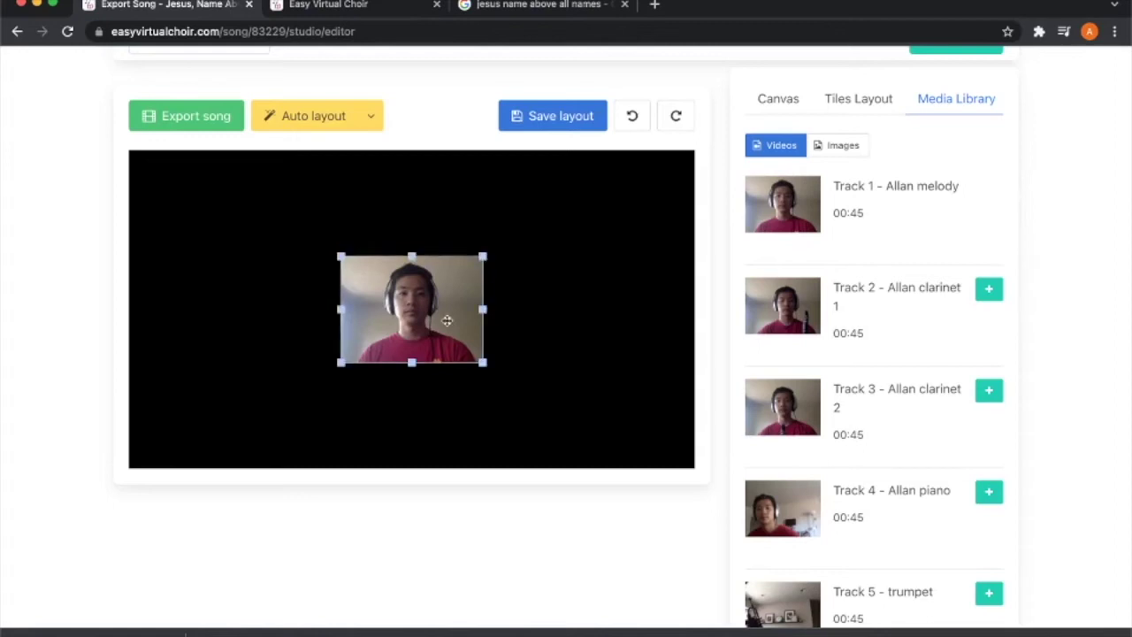
key(Delete)
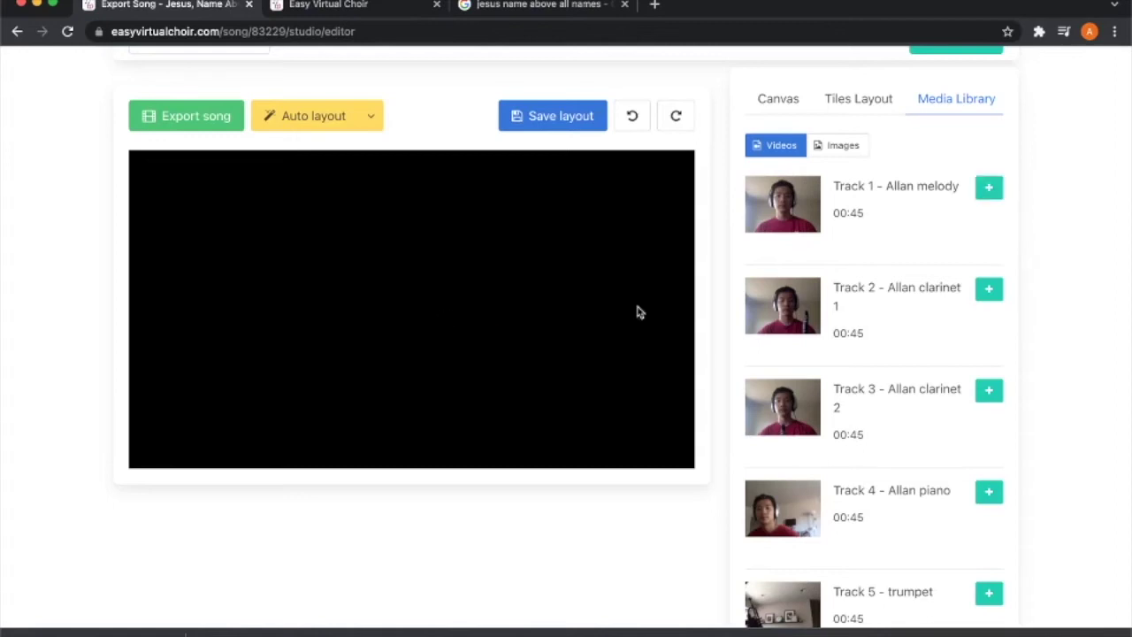
Step: Auto-arrange all tracks on the With fancy image layout's canvas
scroll(915, 218, up, 2)
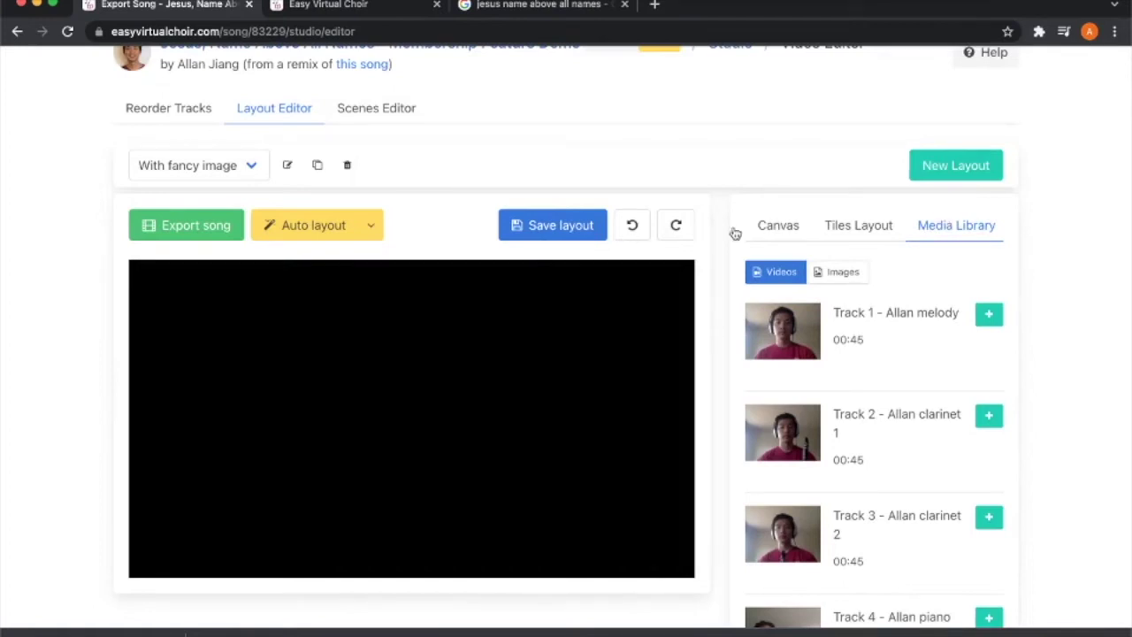
click(371, 226)
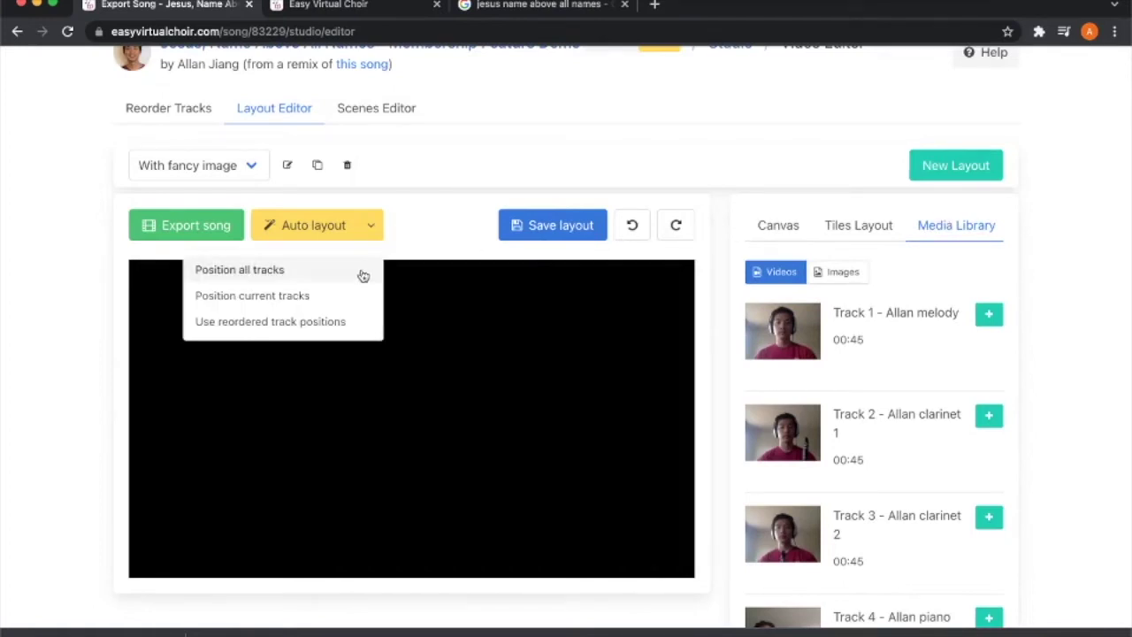
click(363, 276)
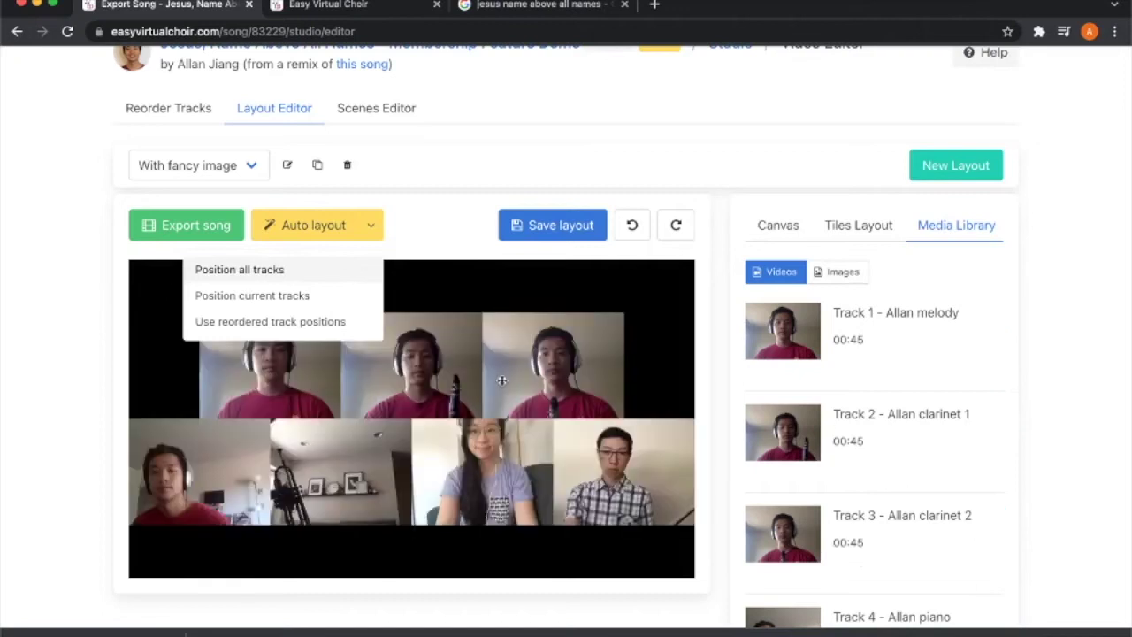
Step: Import download.jpeg from the EVC_silver_demo folder into the media library's images
click(841, 271)
click(929, 296)
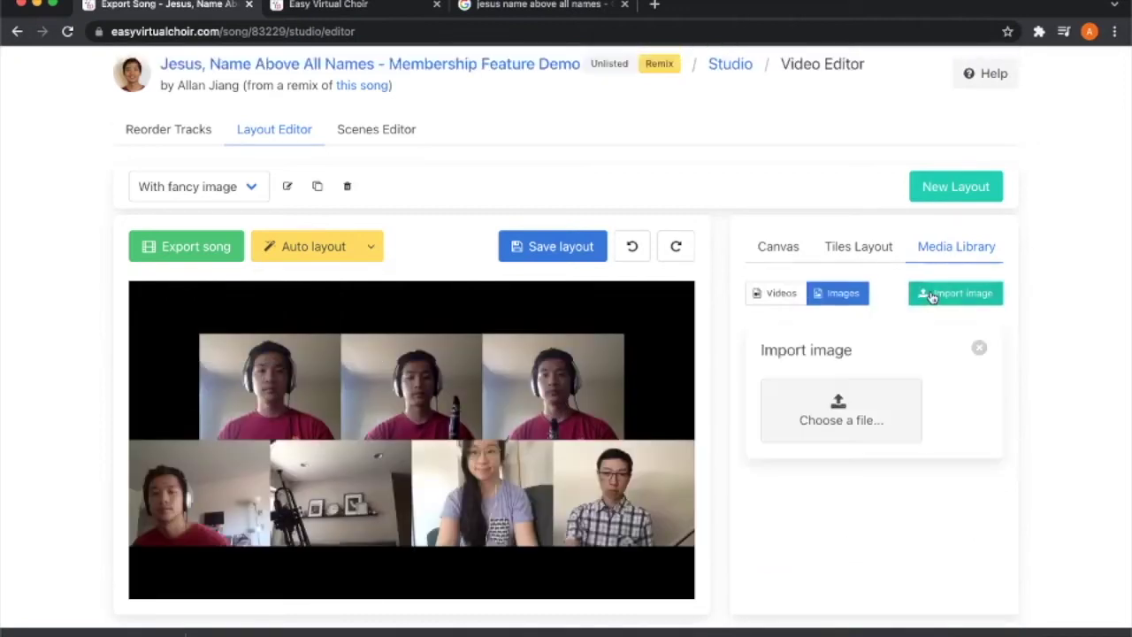
click(885, 414)
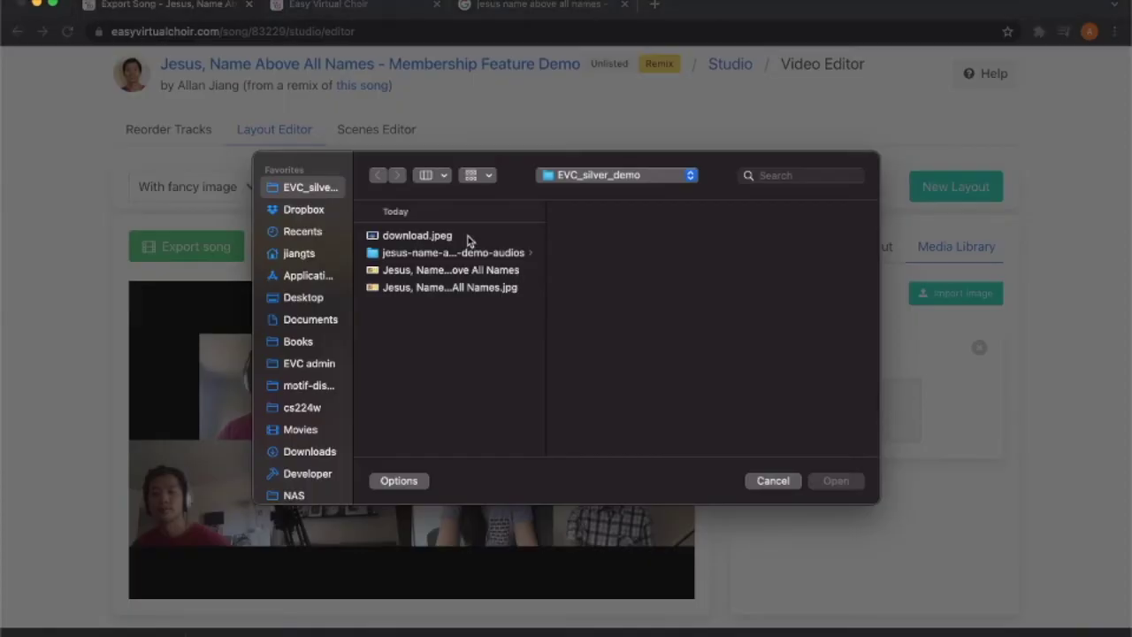
click(469, 236)
key(Return)
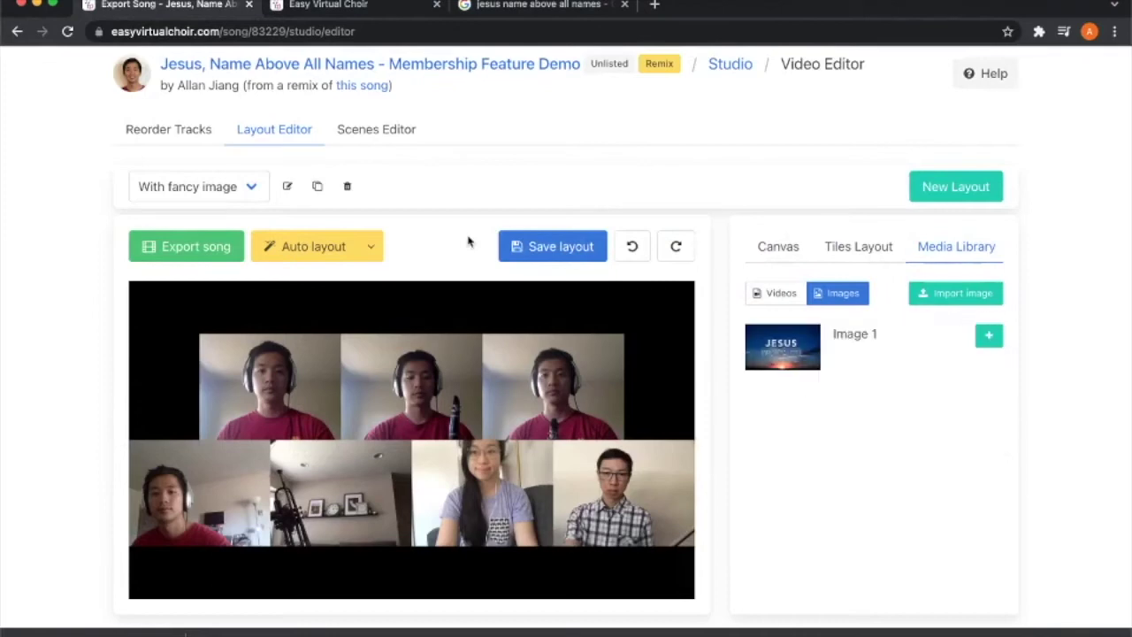
Step: Add Image 1 to the canvas and enlarge it over the middle tiles to roughly half the canvas width
click(988, 336)
click(440, 429)
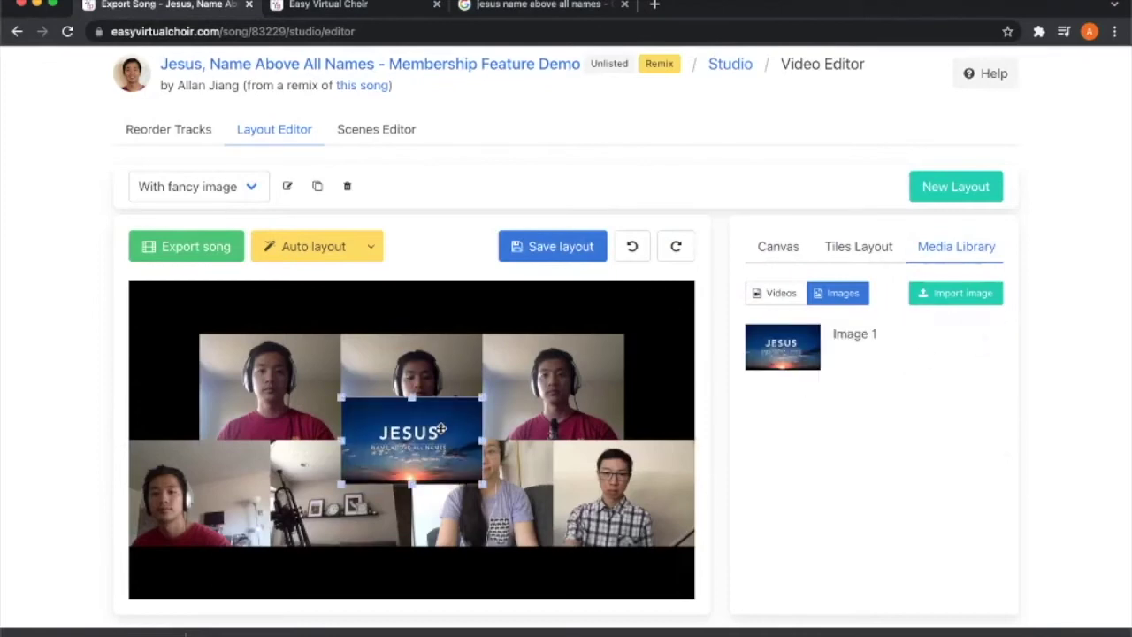
drag(424, 429, 359, 391)
drag(417, 444, 576, 543)
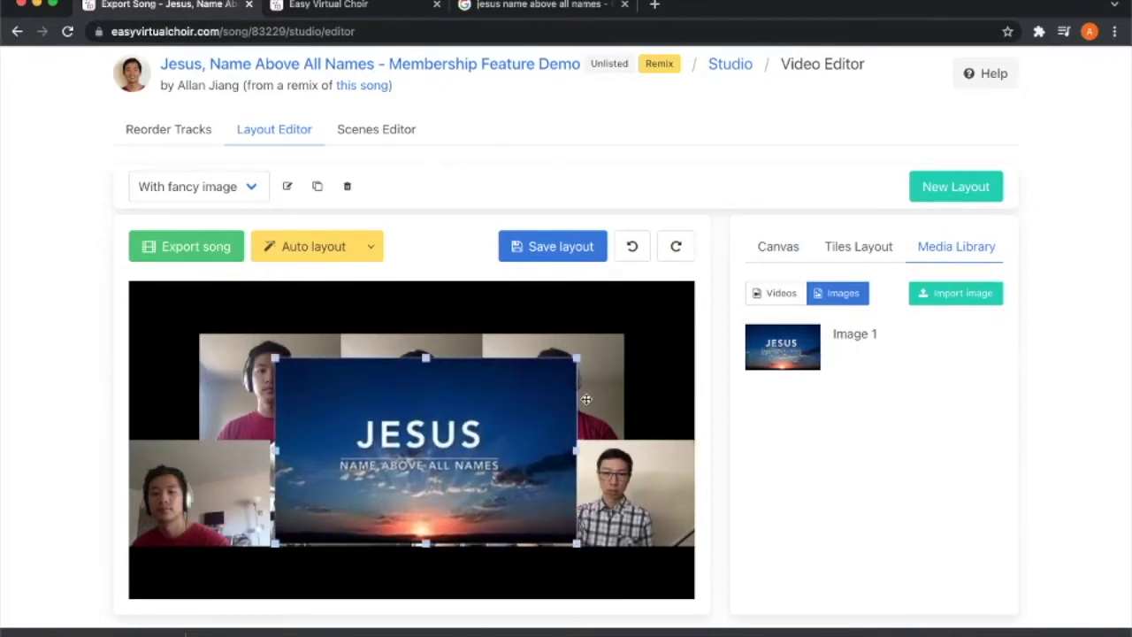
Step: Move the three upper video tiles outward around the image and shift the first lower tile slightly down
drag(596, 395, 643, 384)
drag(454, 341, 465, 305)
drag(276, 352, 231, 319)
drag(233, 459, 233, 483)
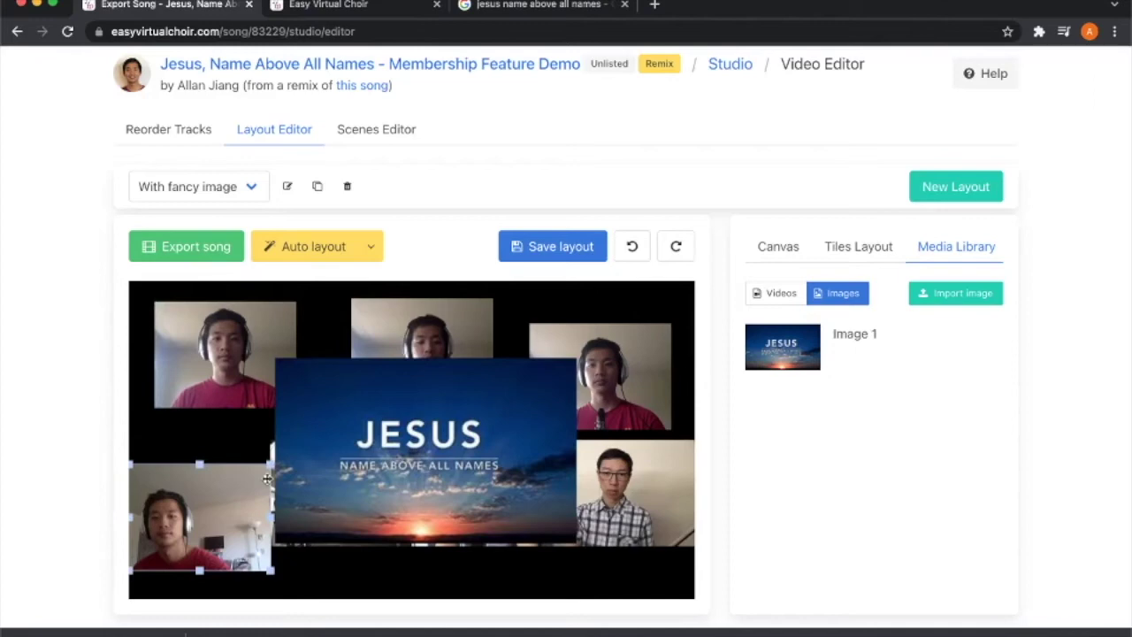
Step: Undo the last four video tile moves
click(634, 250)
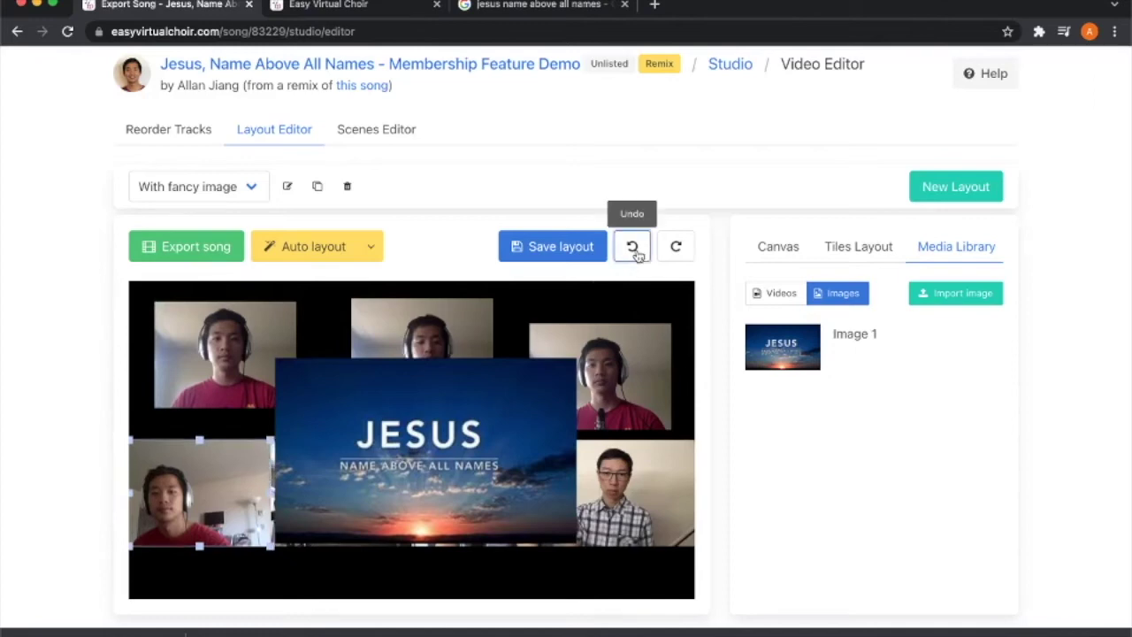
click(635, 252)
click(634, 251)
click(634, 252)
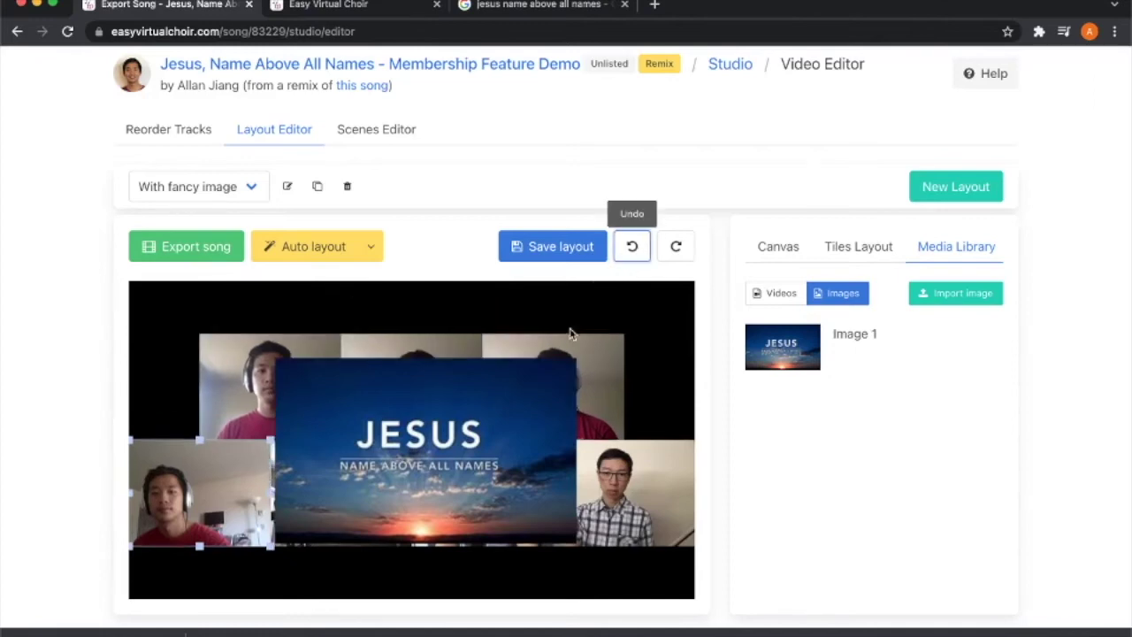
Step: Select the three upper video tiles together and shrink them into a compact row above the image
click(528, 356)
shift+click(442, 347)
shift+click(288, 351)
drag(288, 349, 287, 322)
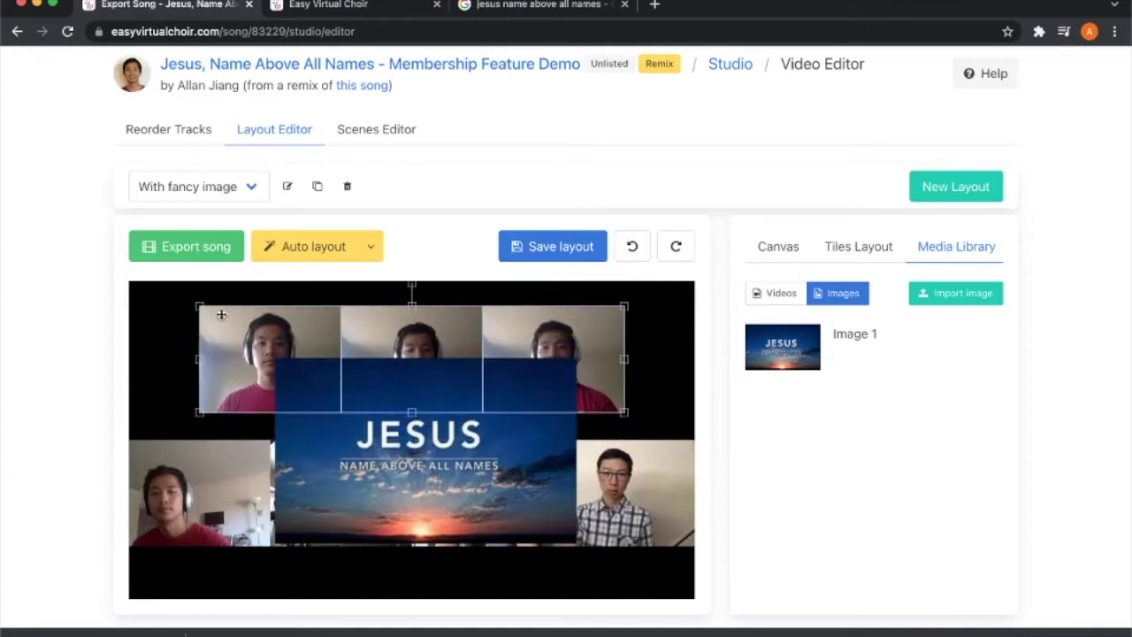
drag(228, 311, 318, 296)
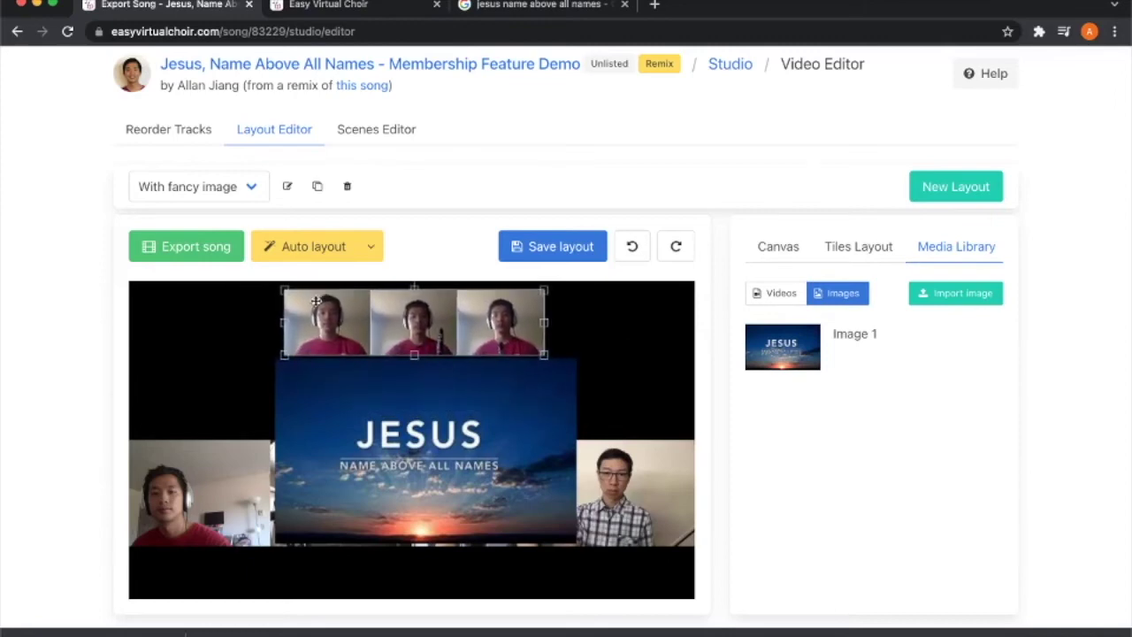
click(288, 571)
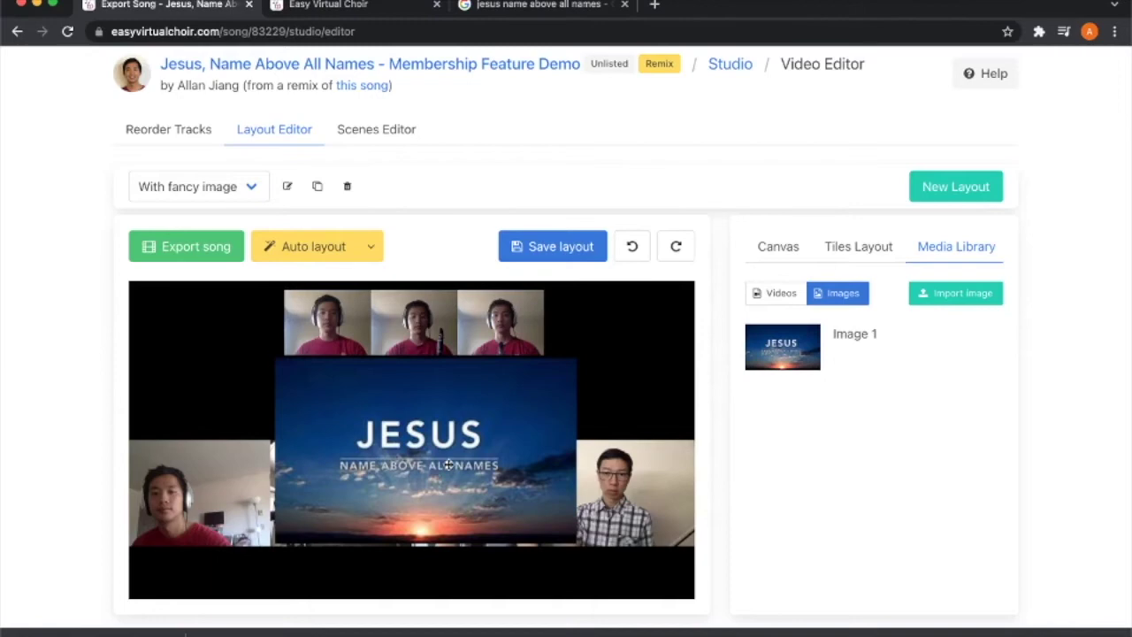
Step: Shift the image up and shrink the four lower video tiles as a group into a centred row along the canvas's lower edge
drag(447, 464, 447, 419)
click(611, 590)
drag(633, 577, 216, 520)
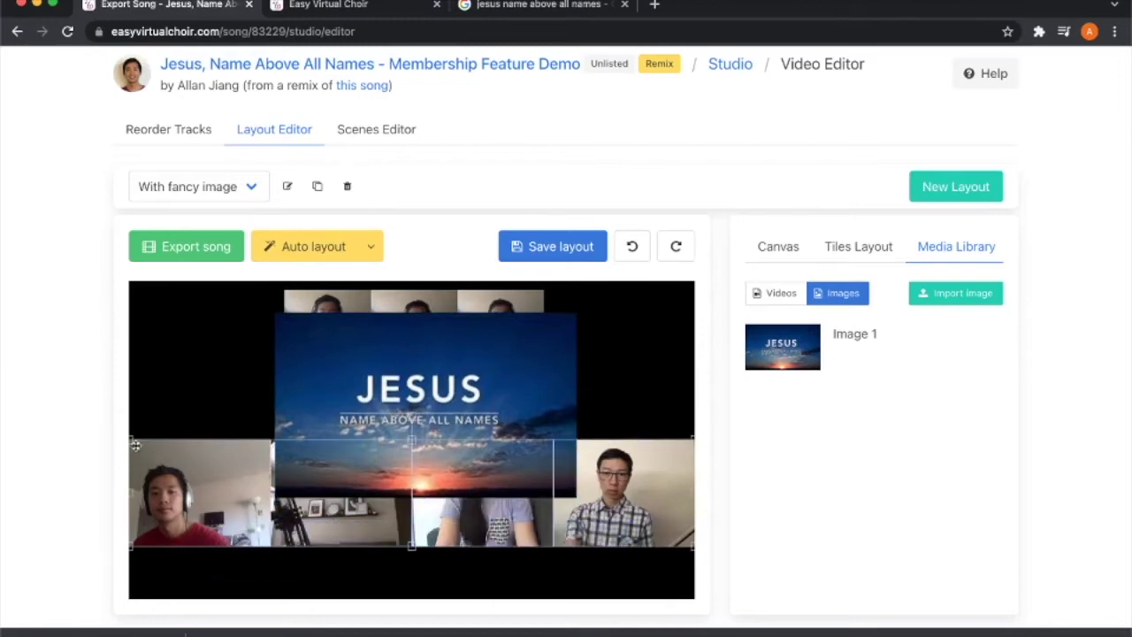
drag(130, 438, 290, 556)
drag(571, 440, 509, 459)
Step: Enlarge the image to nearly the full canvas and send it to the back behind the video tiles
drag(276, 354, 124, 300)
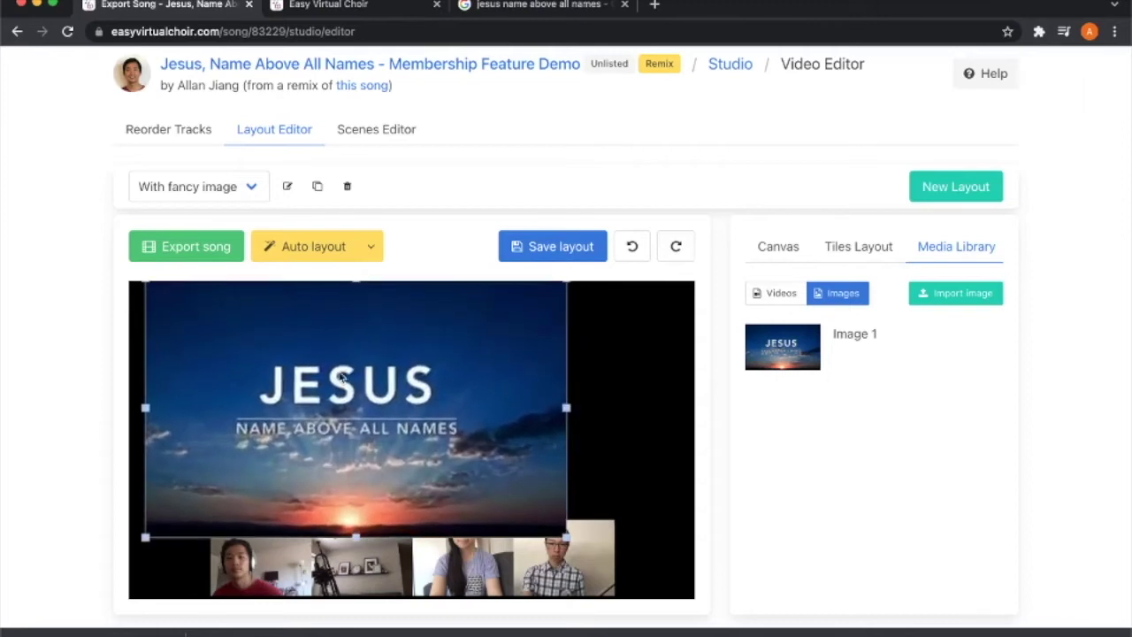
drag(584, 545, 695, 592)
right_click(535, 466)
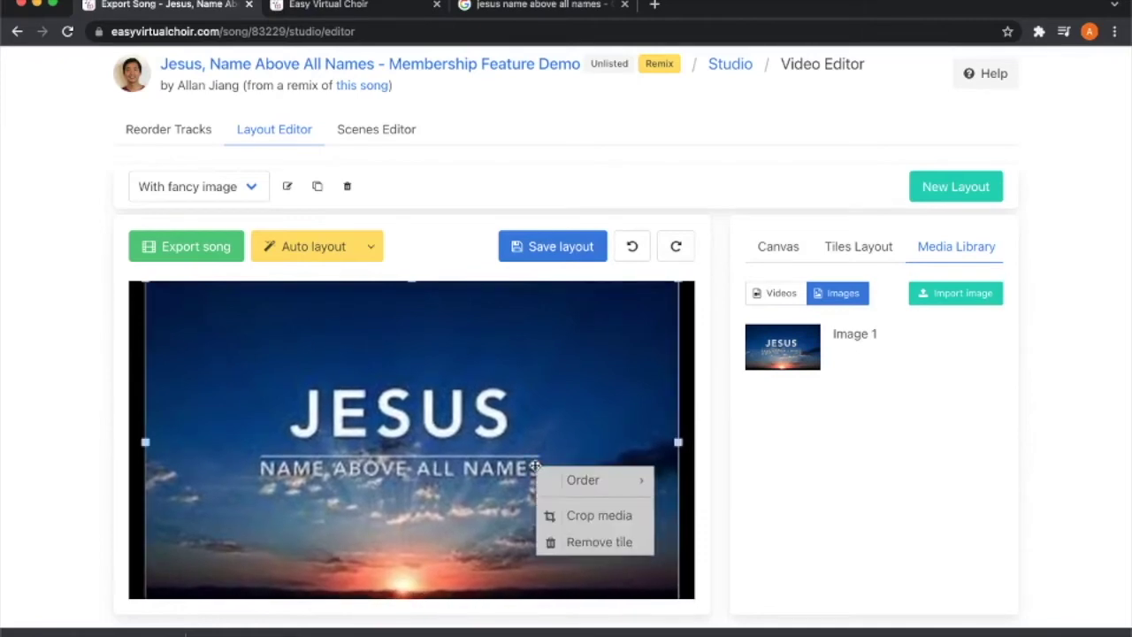
mouse_move(614, 481)
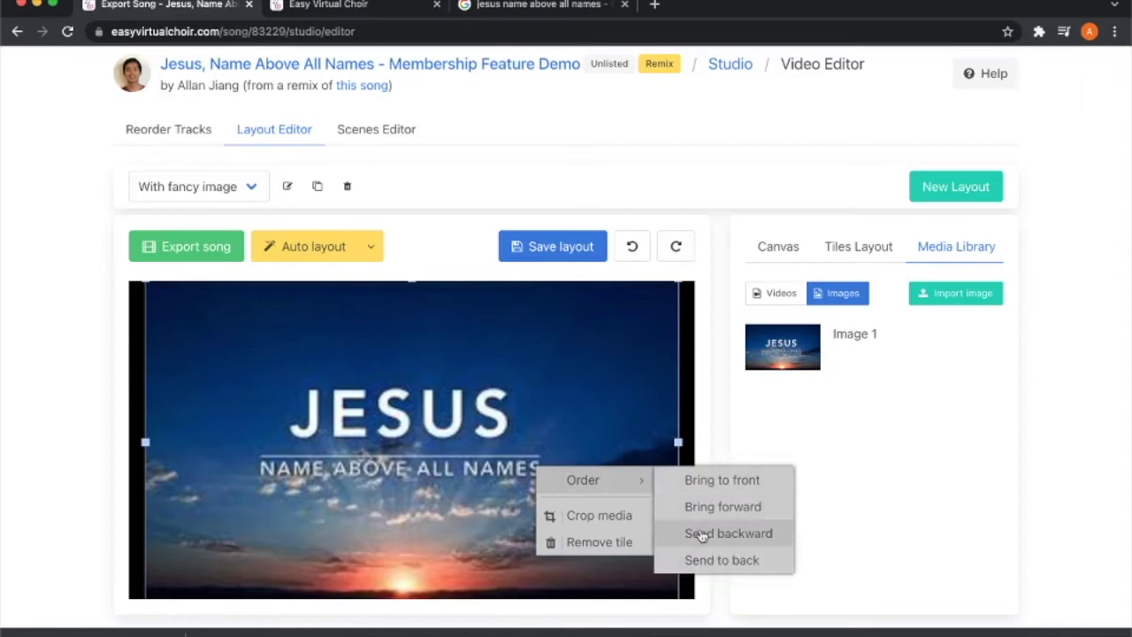
click(712, 557)
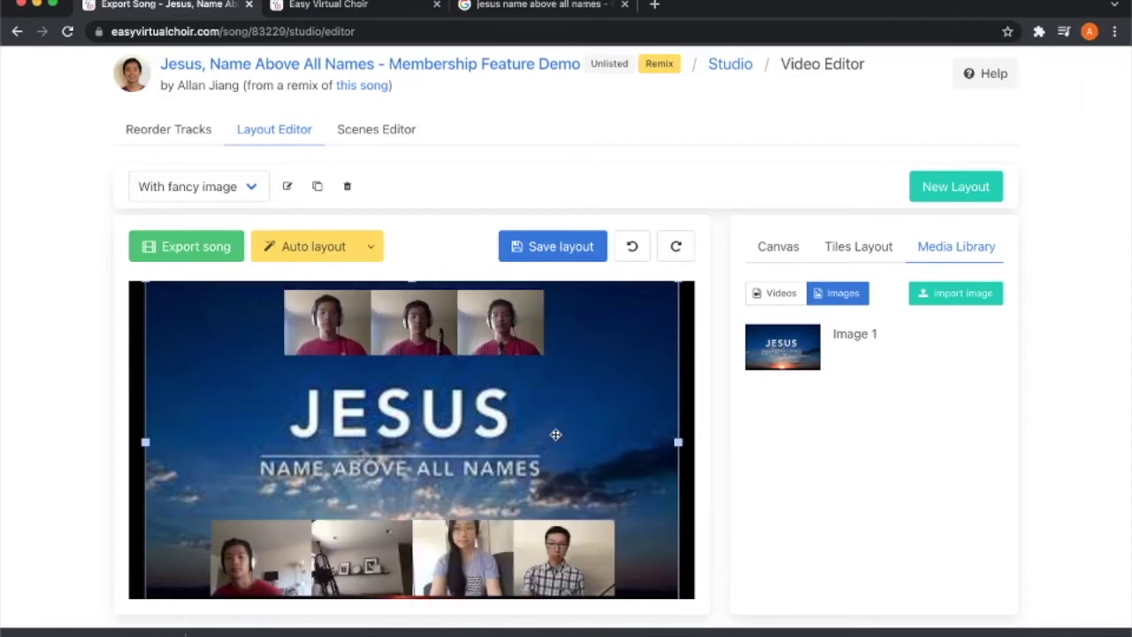
click(689, 426)
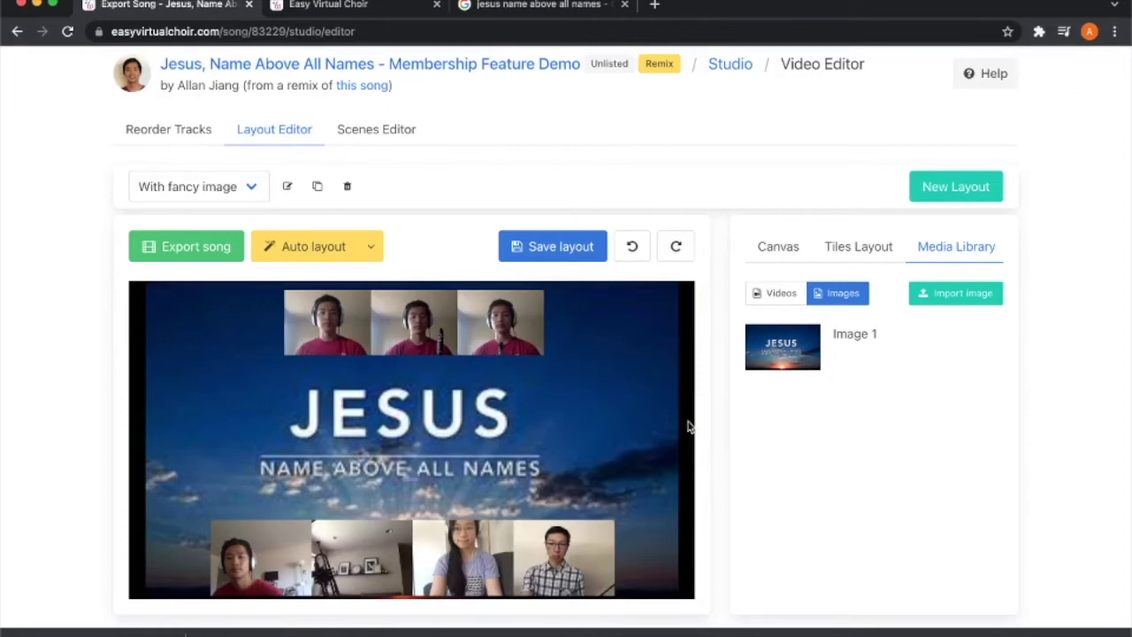
Step: Stretch the background image across the full canvas width and position its title between the two tile rows
drag(615, 414, 596, 405)
drag(662, 599, 719, 604)
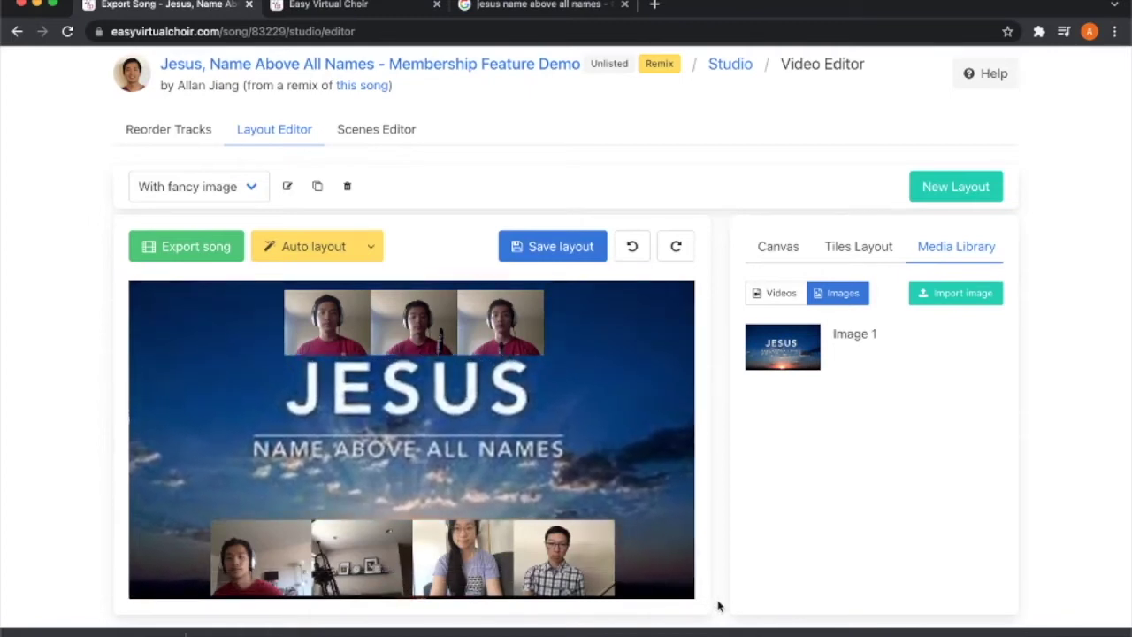
drag(628, 439, 631, 464)
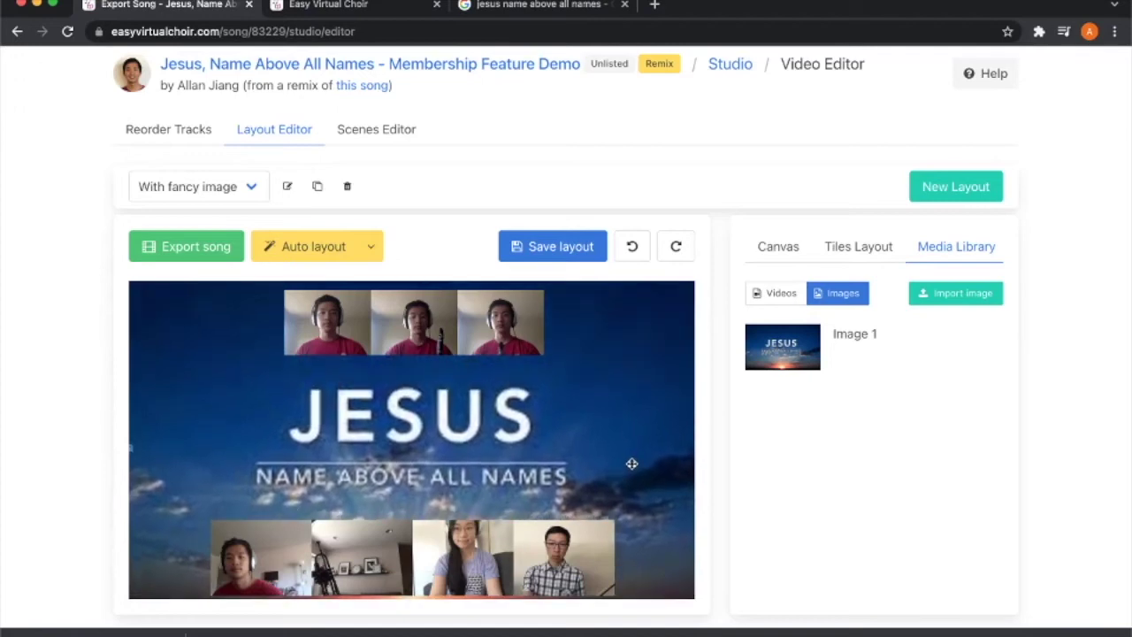
Step: Nudge the four lower video tiles slightly up as a group and save the With fancy image layout
click(582, 562)
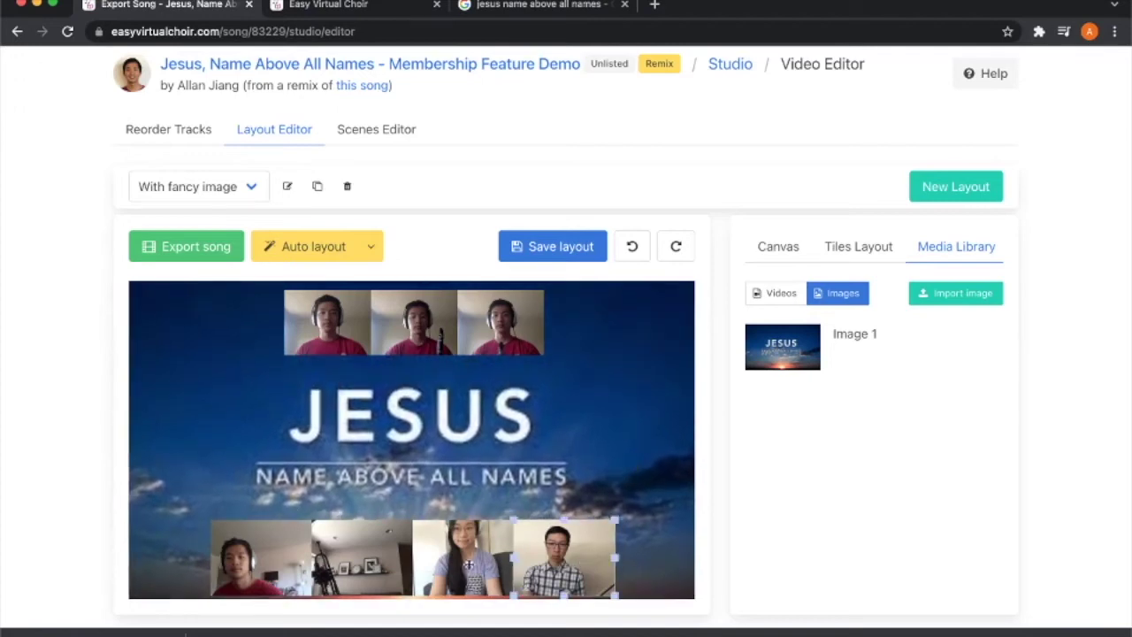
shift+click(315, 557)
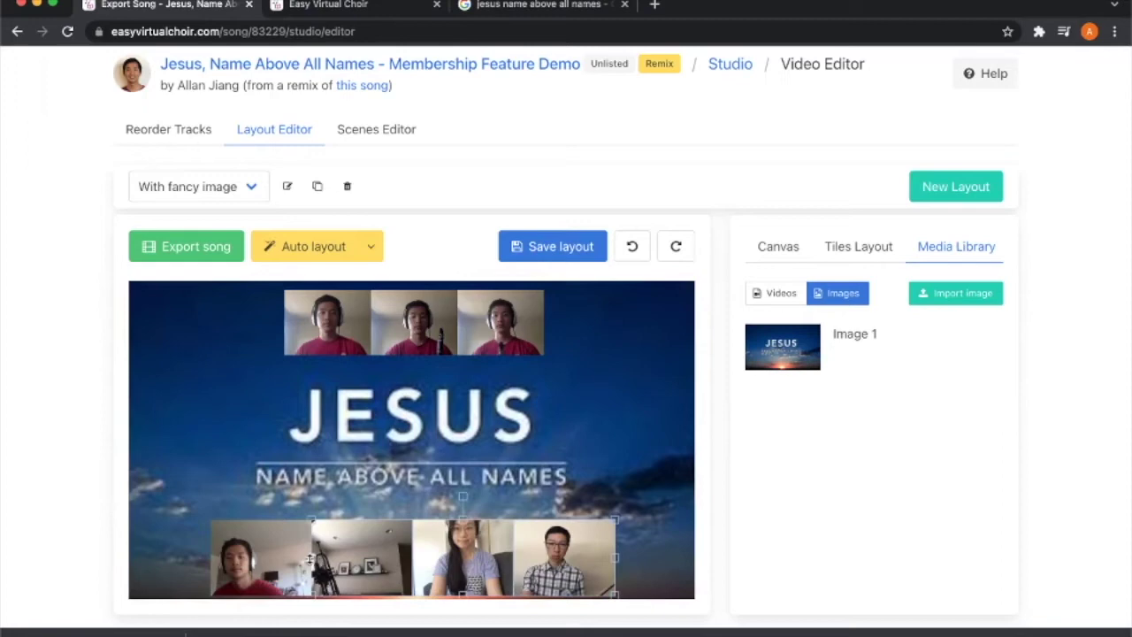
shift+click(263, 556)
key(Up)
key(Up)
key(Down)
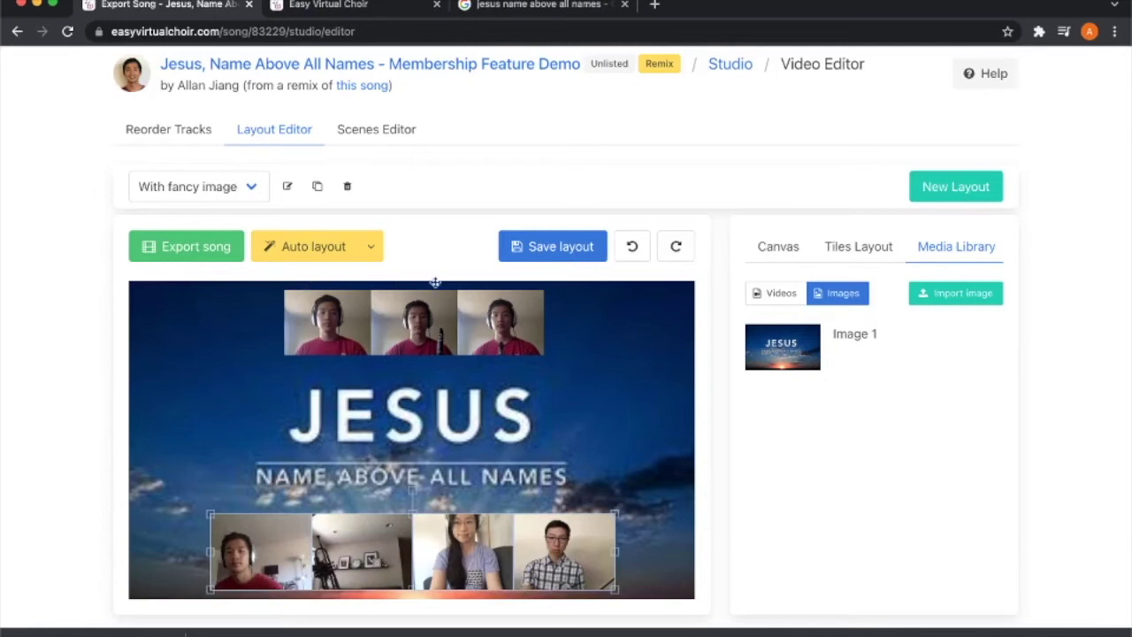
click(598, 340)
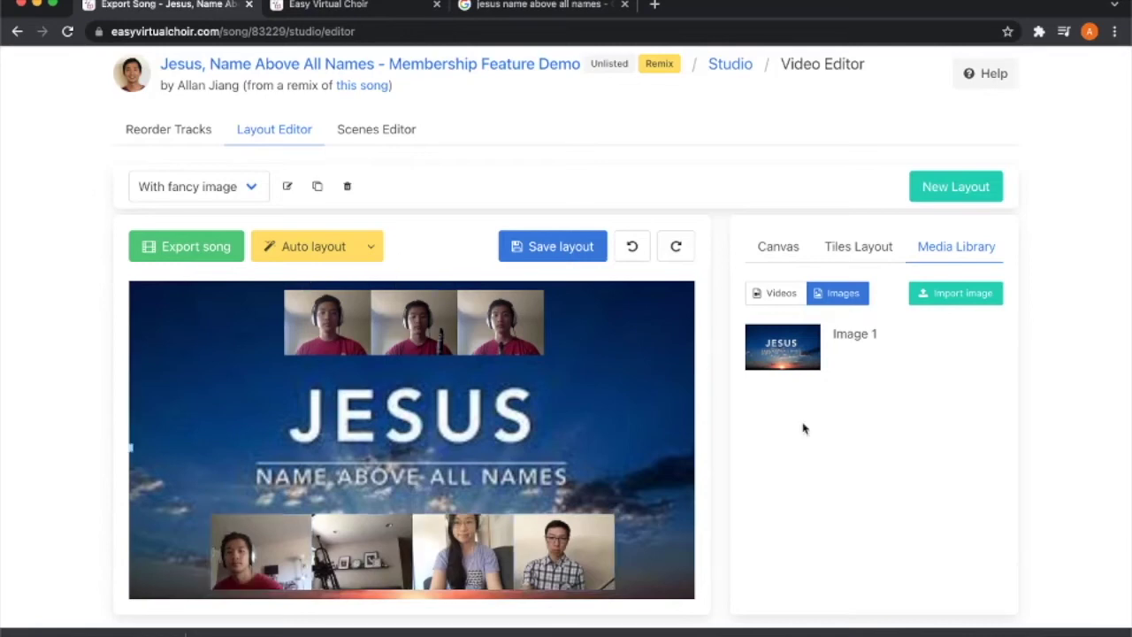
click(573, 254)
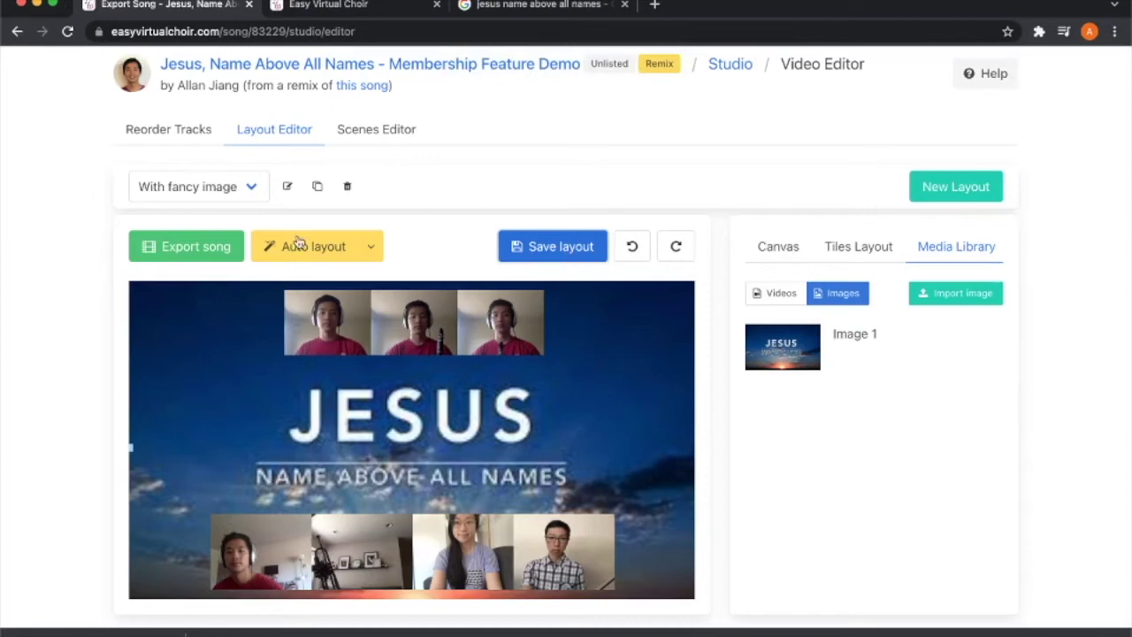
Step: Switch to Layout 1 and enlarge all six video tiles together, keeping the block roughly centred horizontally
click(240, 188)
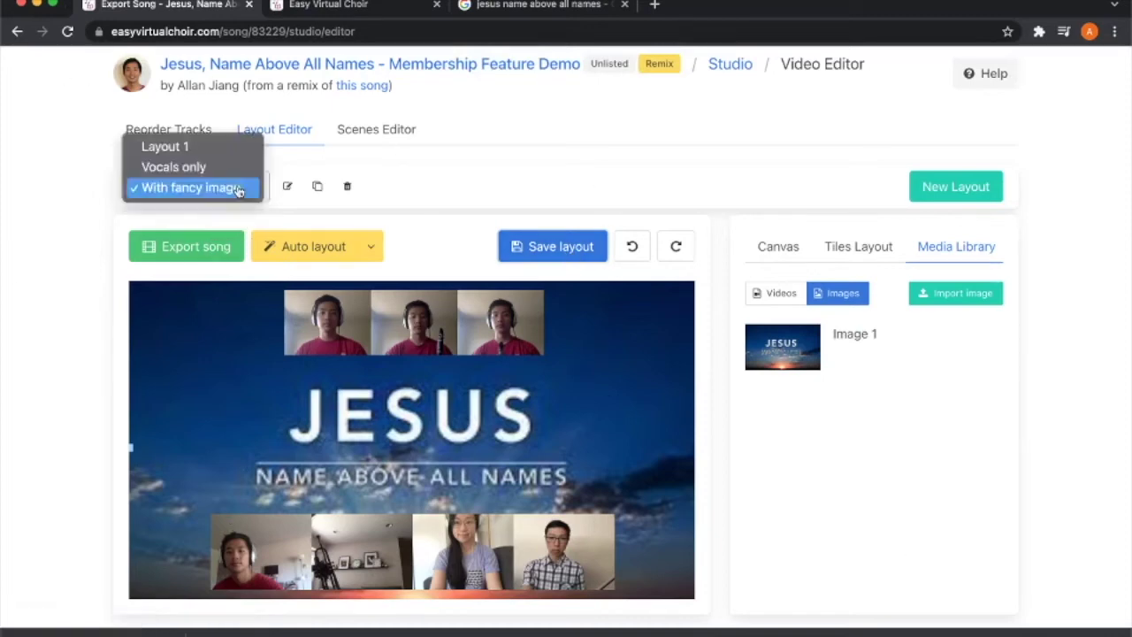
click(229, 152)
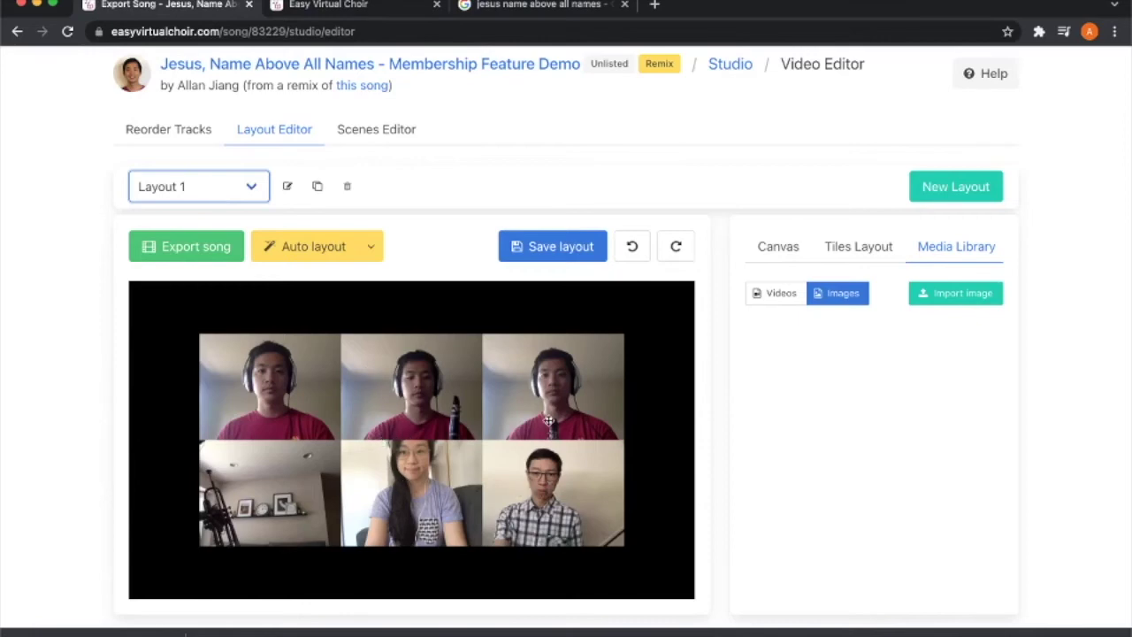
drag(654, 549, 144, 294)
drag(556, 489, 594, 486)
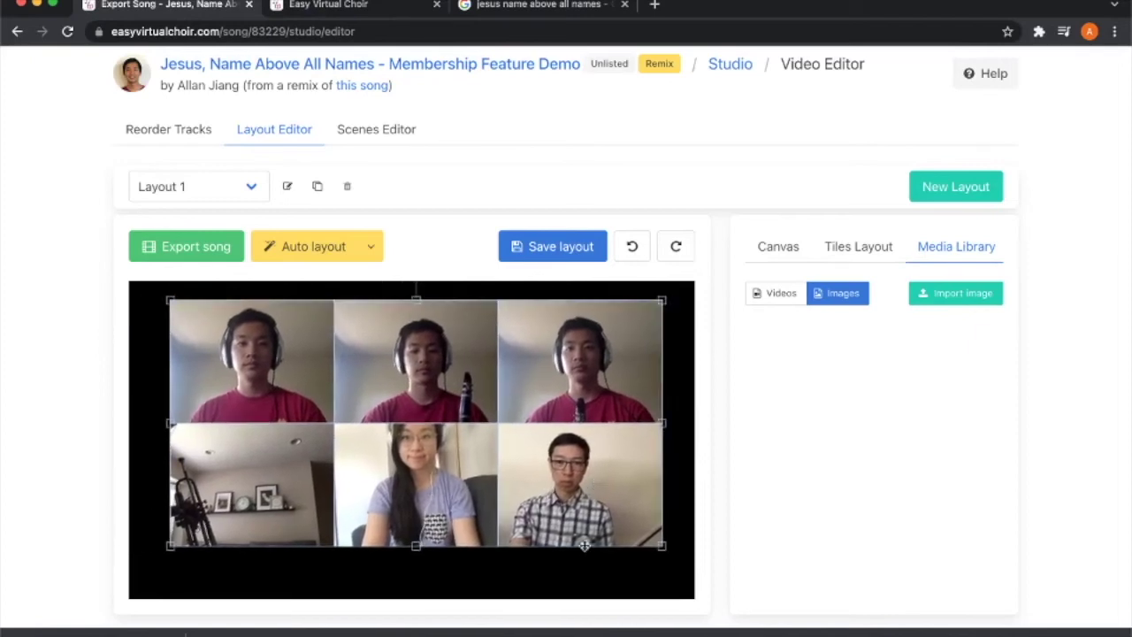
Step: Enlarge the lower middle video tile, centre it, and move its two neighbours outward to sit beside it
click(459, 502)
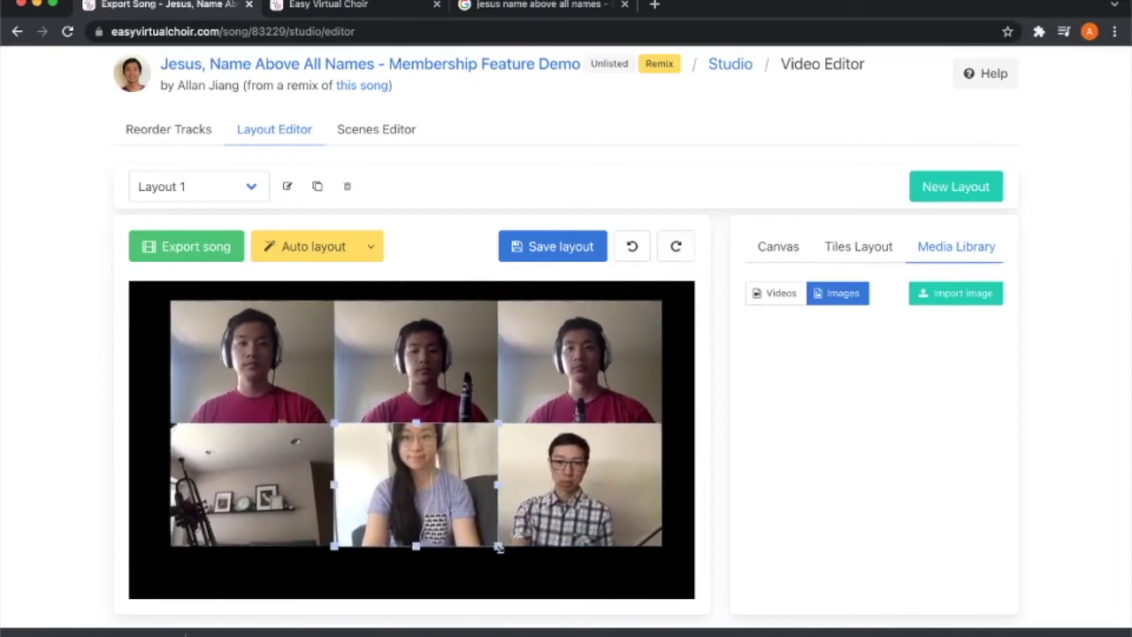
drag(498, 549, 534, 573)
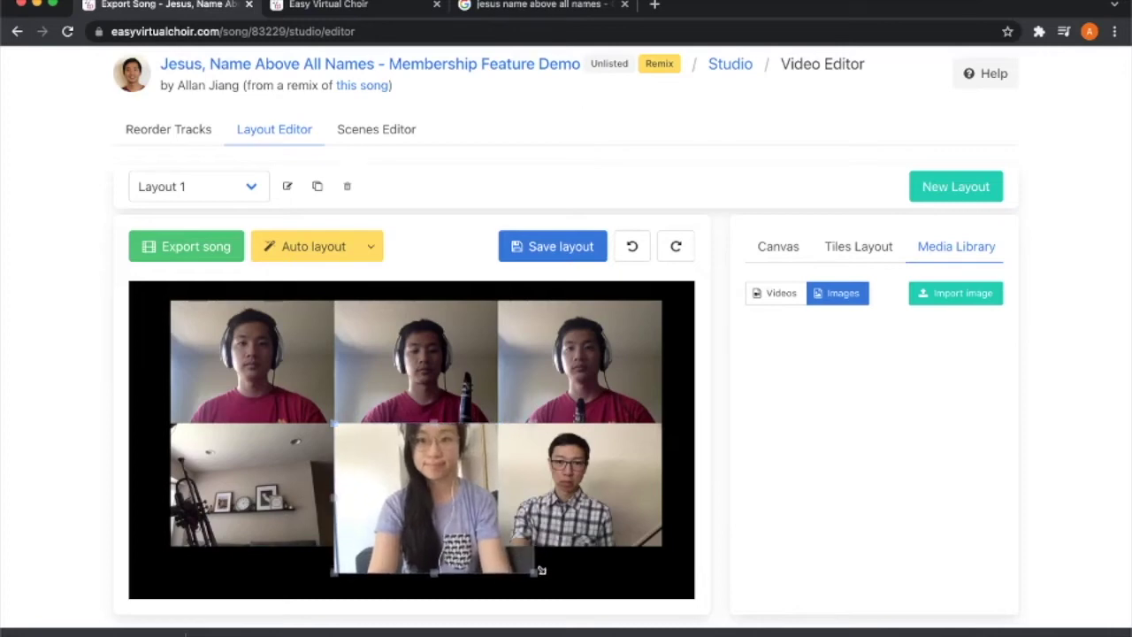
drag(482, 514, 430, 502)
drag(591, 493, 610, 495)
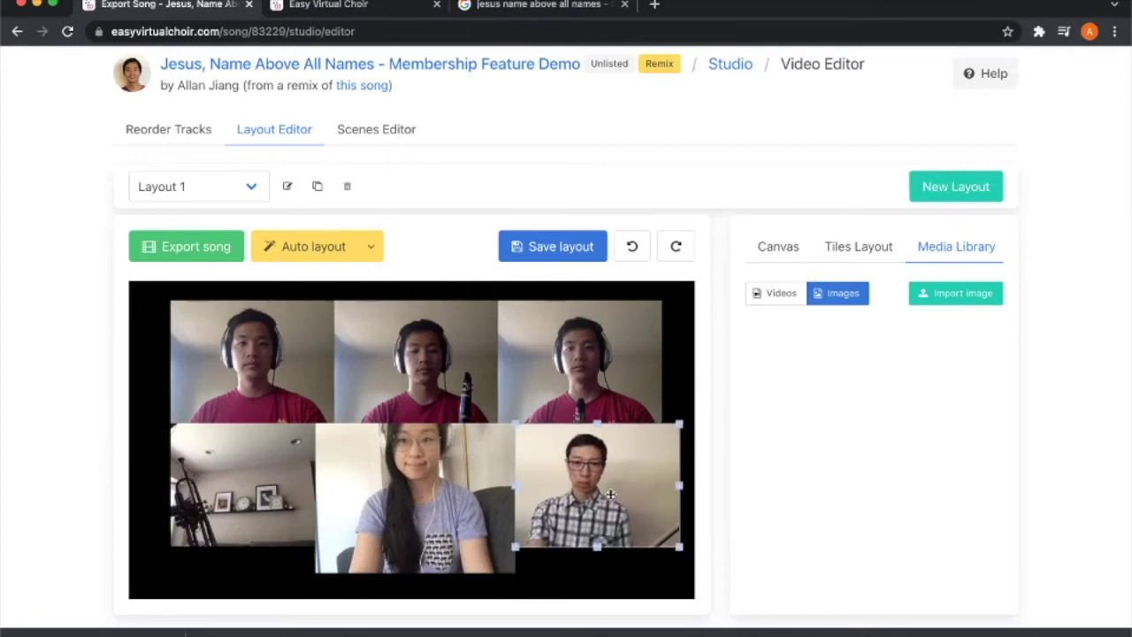
click(267, 484)
drag(263, 484, 255, 485)
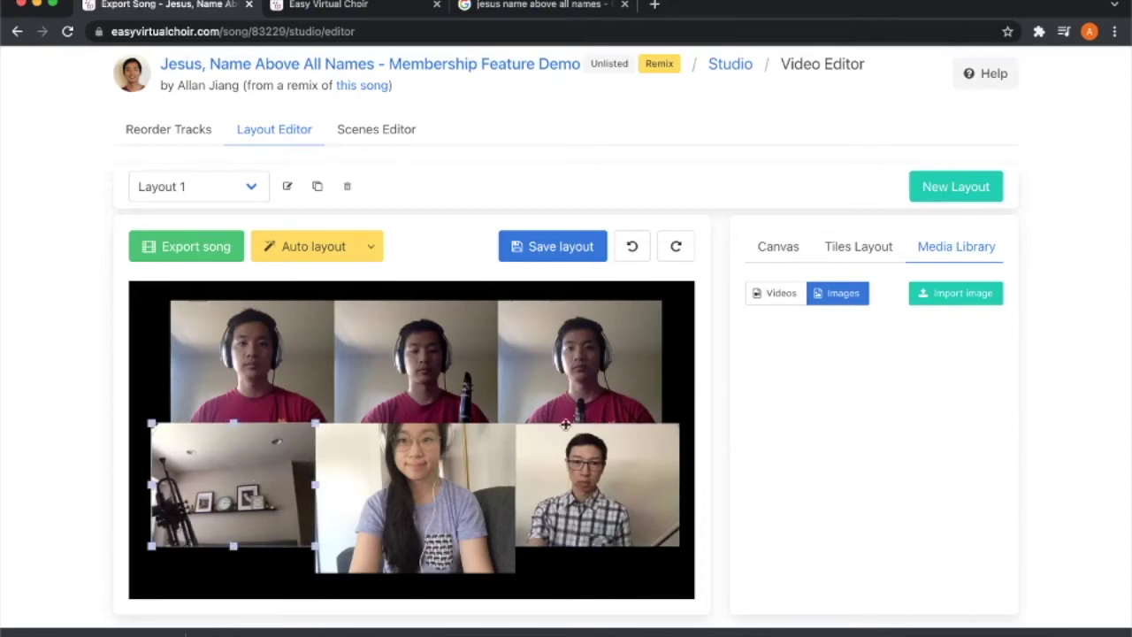
Step: Nudge the violinist's lower video tile flush against the enlarged middle tile and the row above
click(588, 446)
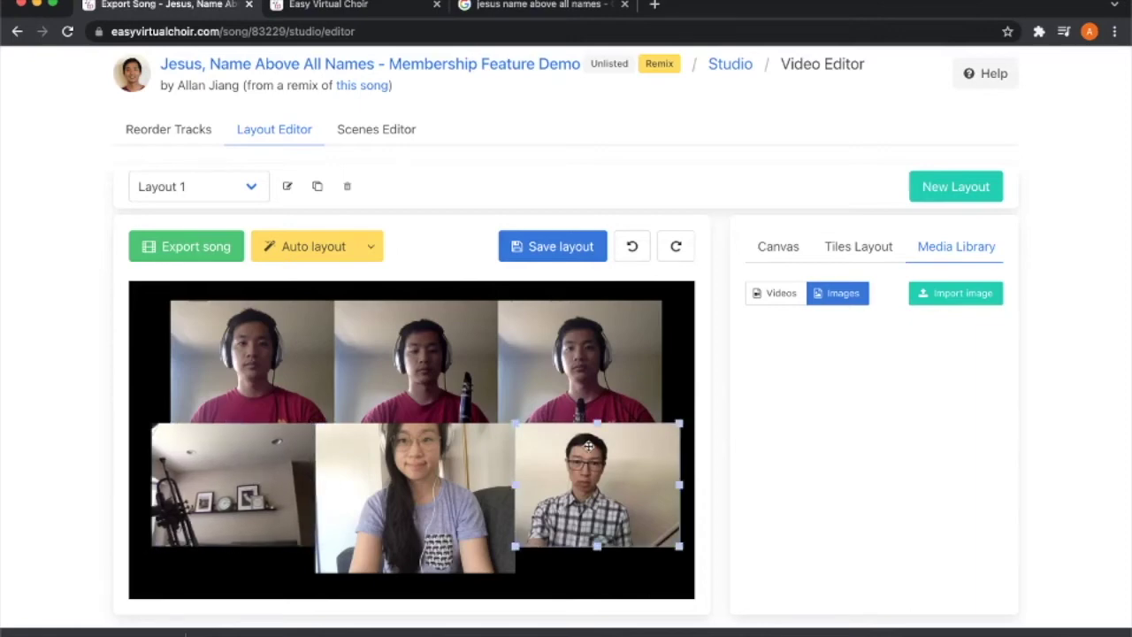
click(683, 380)
click(595, 473)
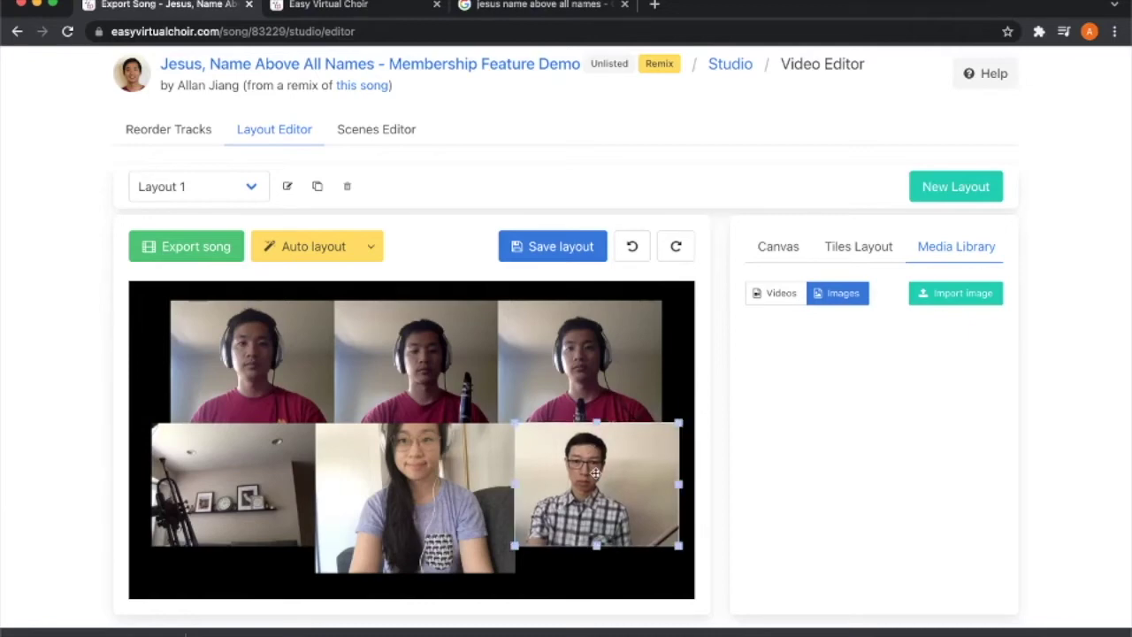
click(689, 400)
click(608, 452)
click(671, 386)
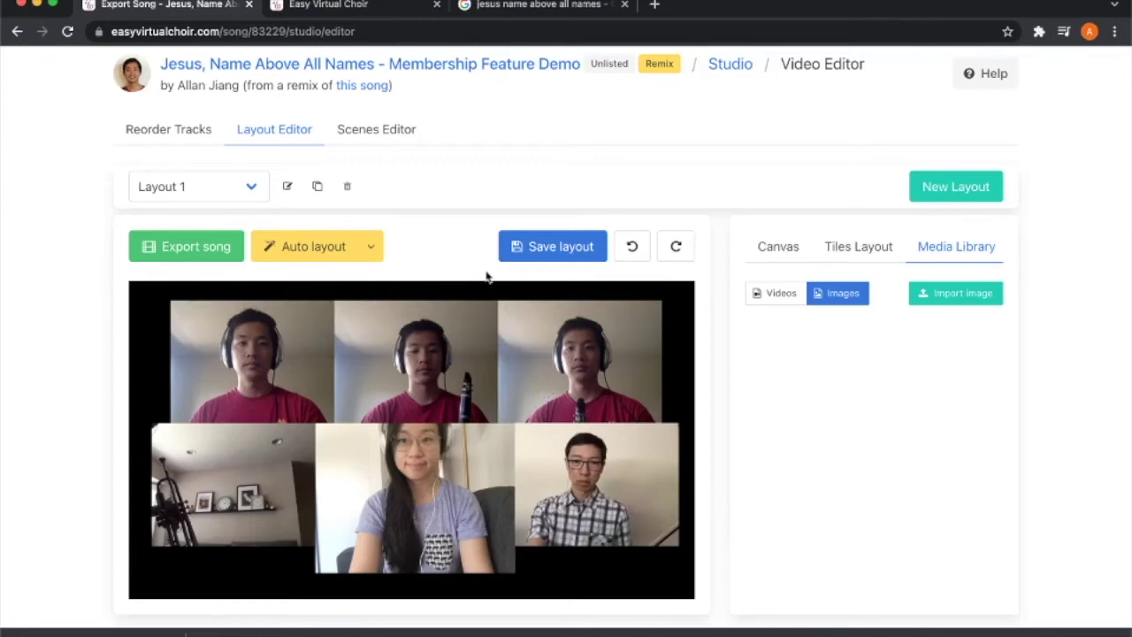
Step: Save Layout 1 and render the song from the song export page
click(579, 249)
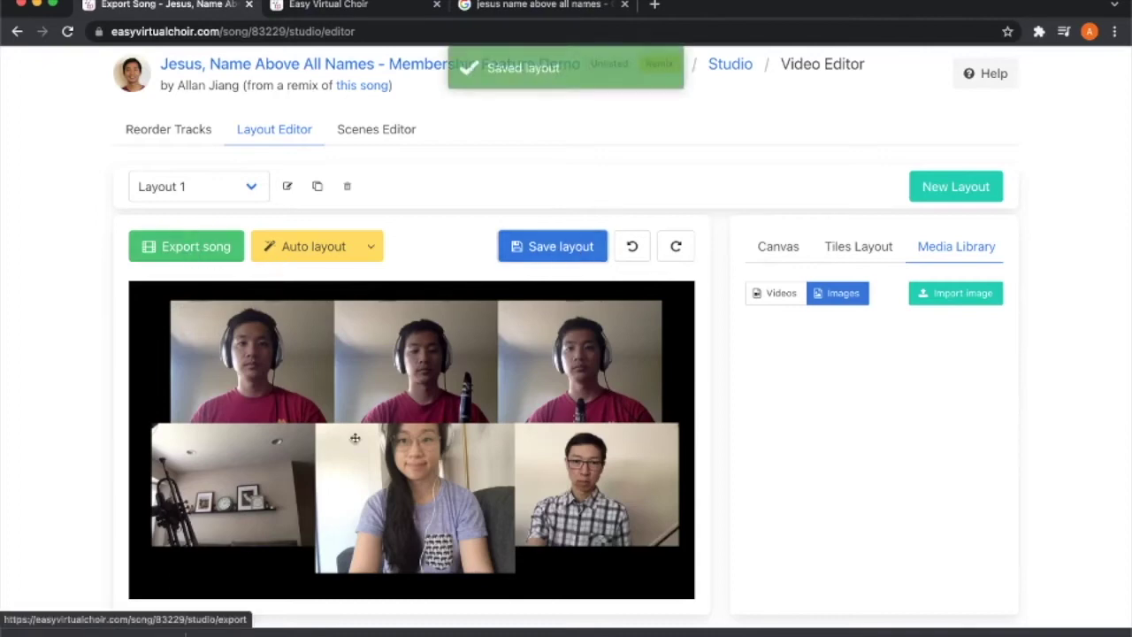
click(195, 246)
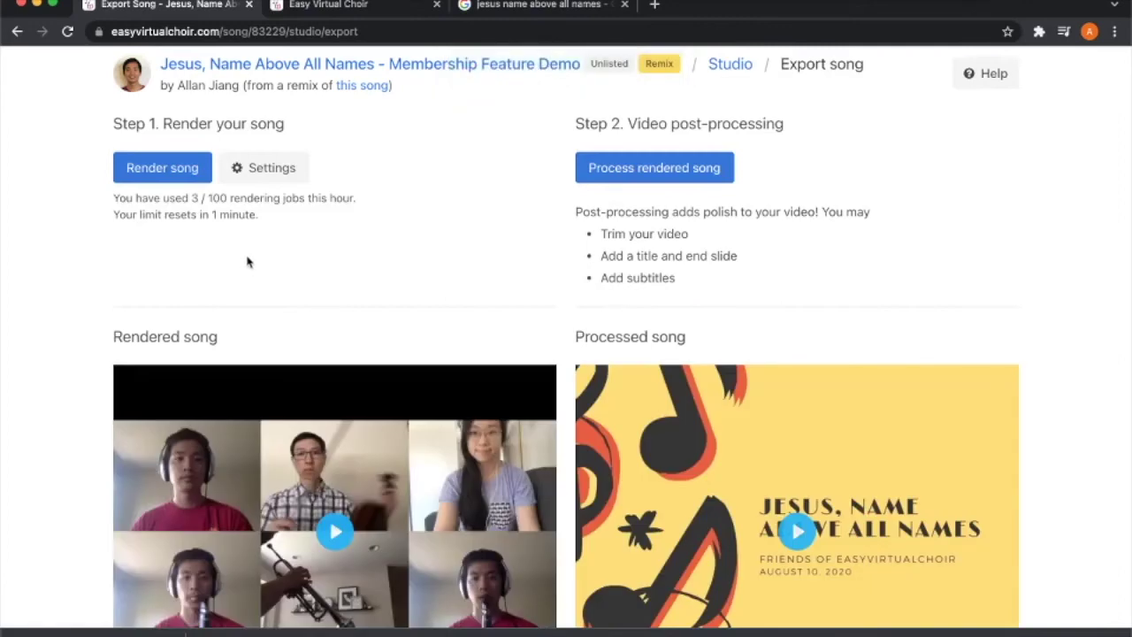
click(161, 176)
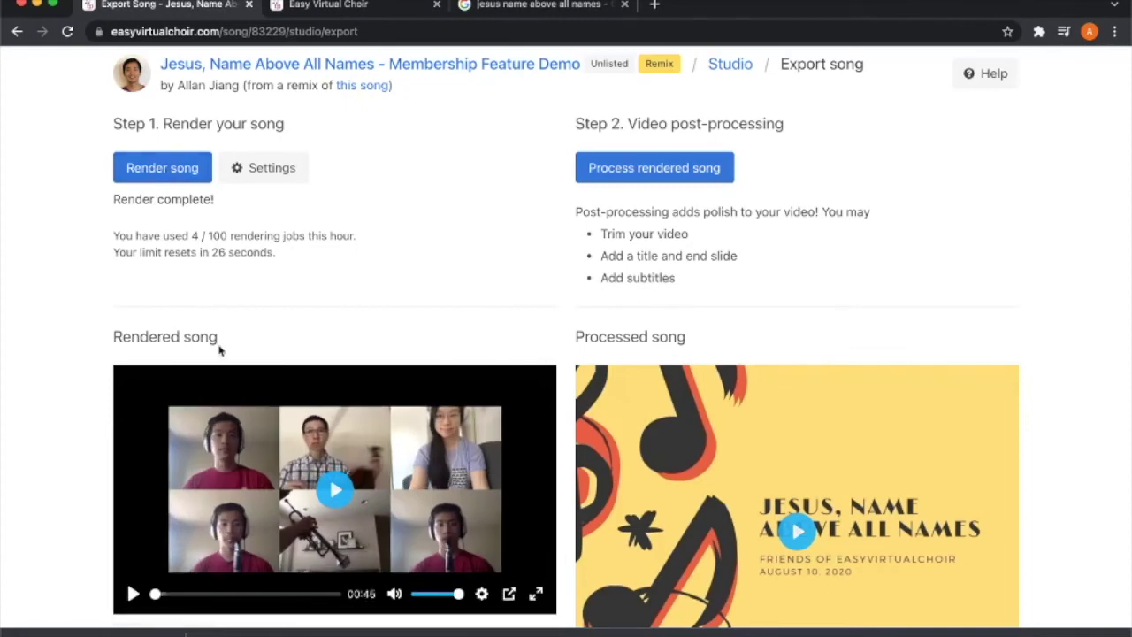
Step: Play the rendered song briefly and skip through several points of it to check the new layout
scroll(221, 349, down, 1)
click(339, 423)
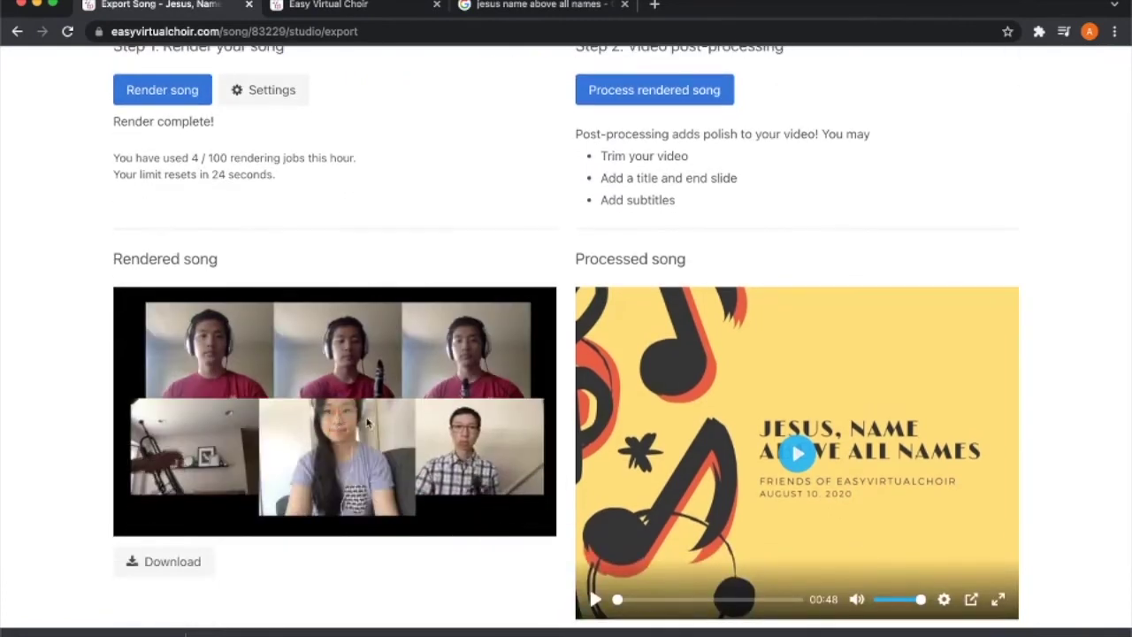
click(283, 457)
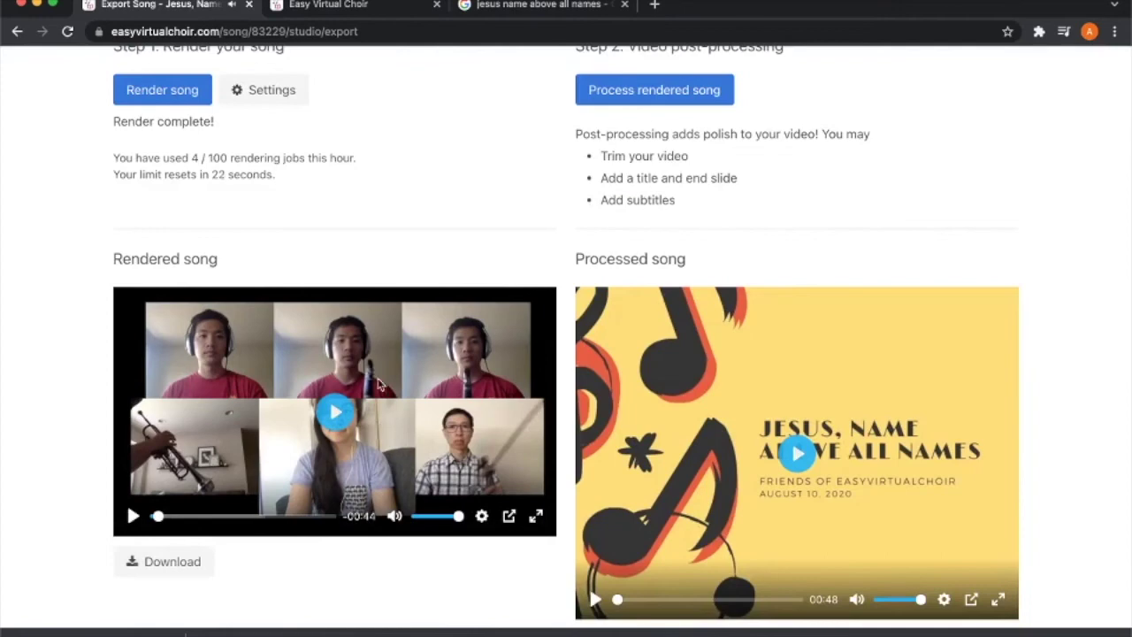
click(196, 517)
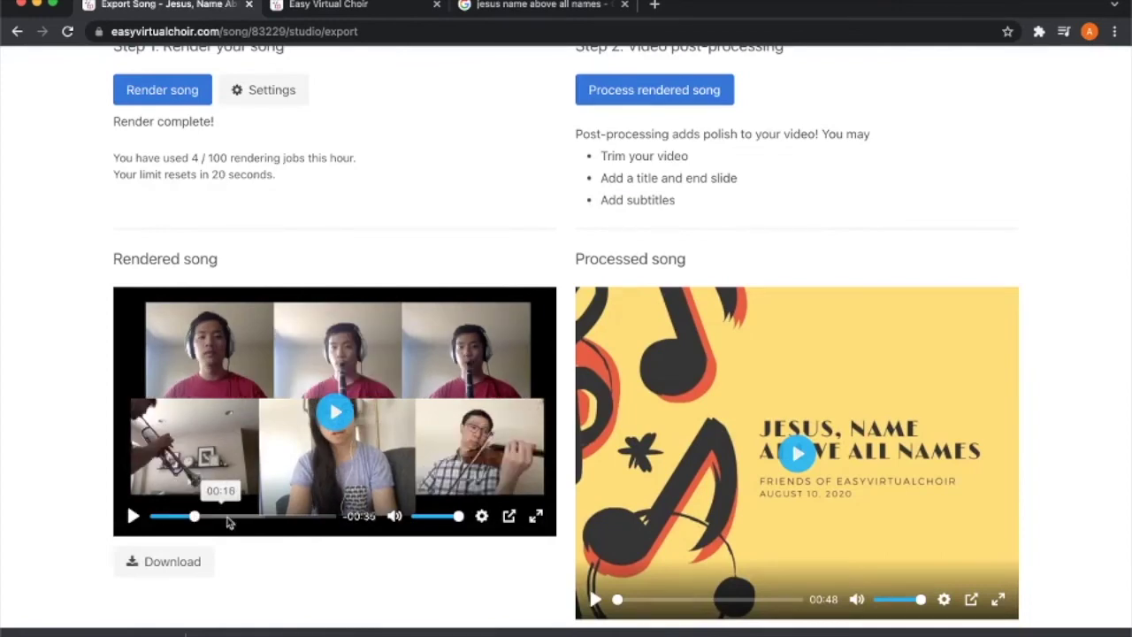
click(238, 518)
click(298, 518)
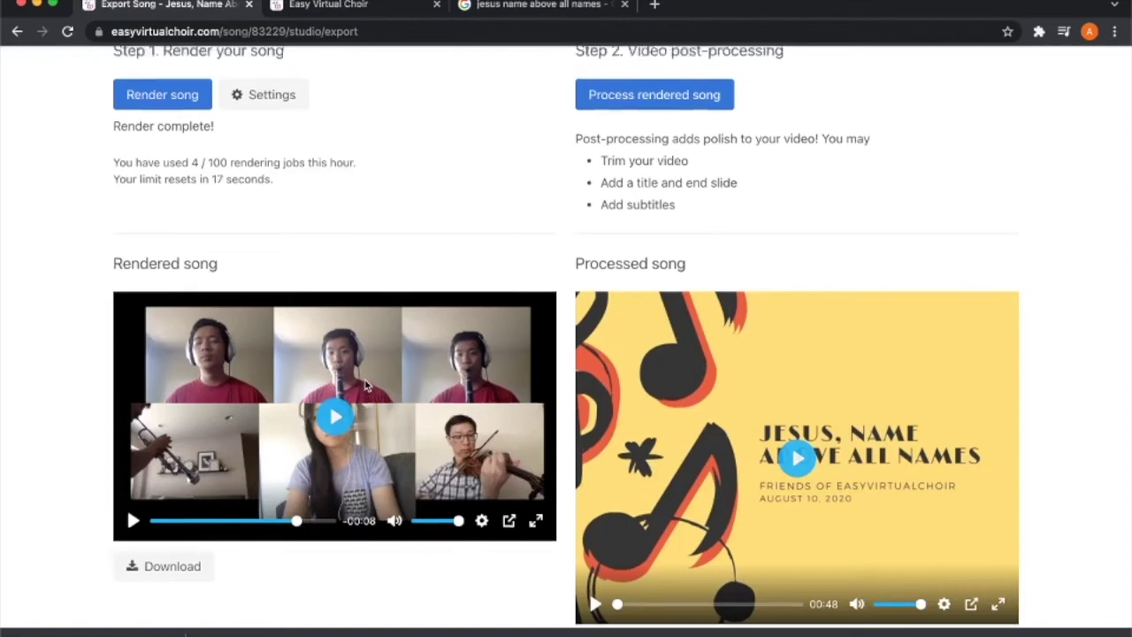
scroll(365, 385, up, 1)
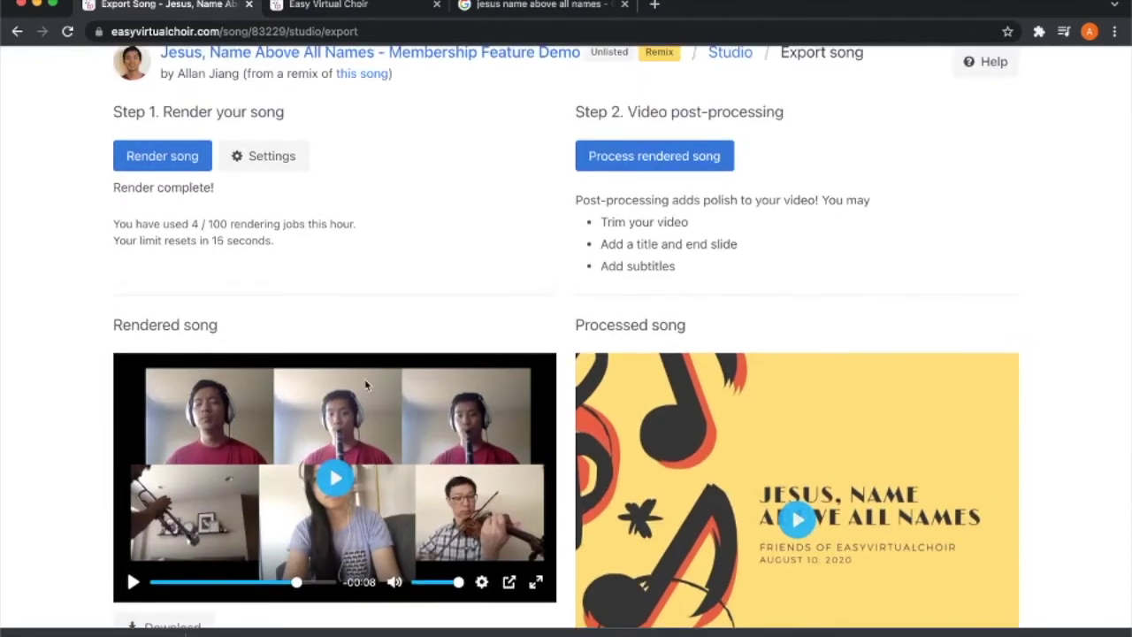
scroll(364, 379, up, 1)
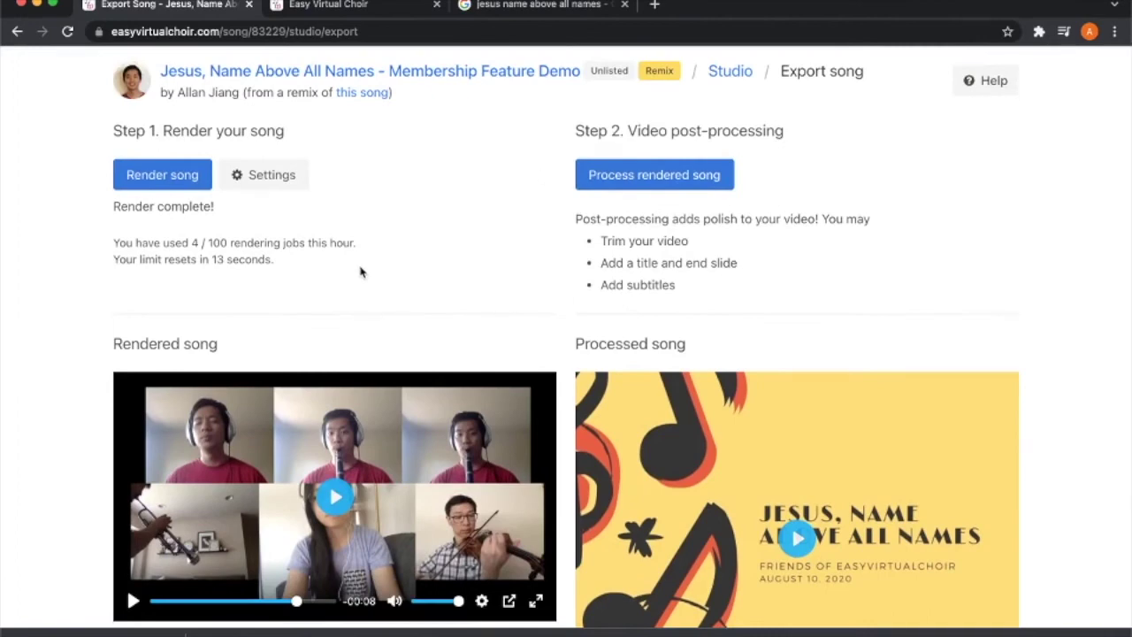
Step: Return to the song's studio, enable edit mode, and open the Scenes Editor for customizing the video
click(721, 76)
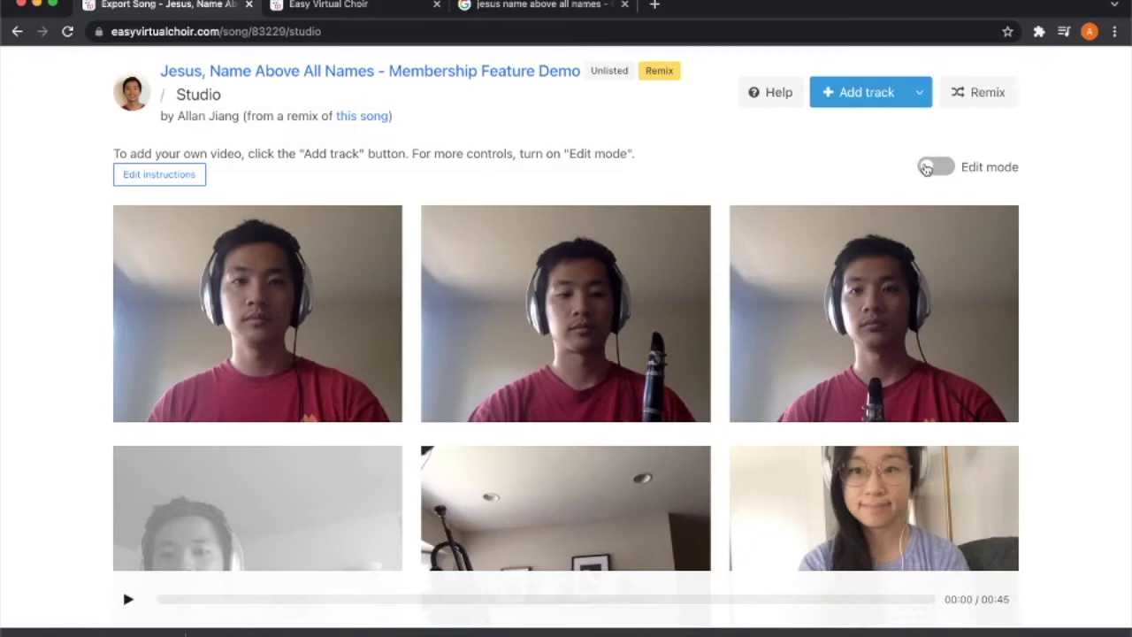
click(926, 169)
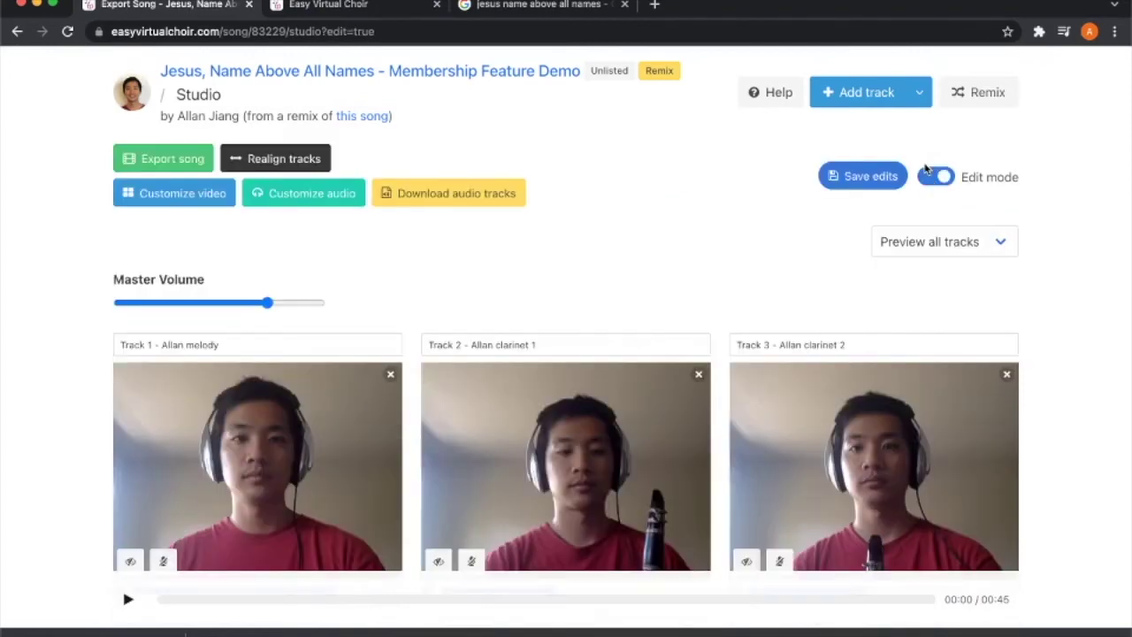
click(216, 201)
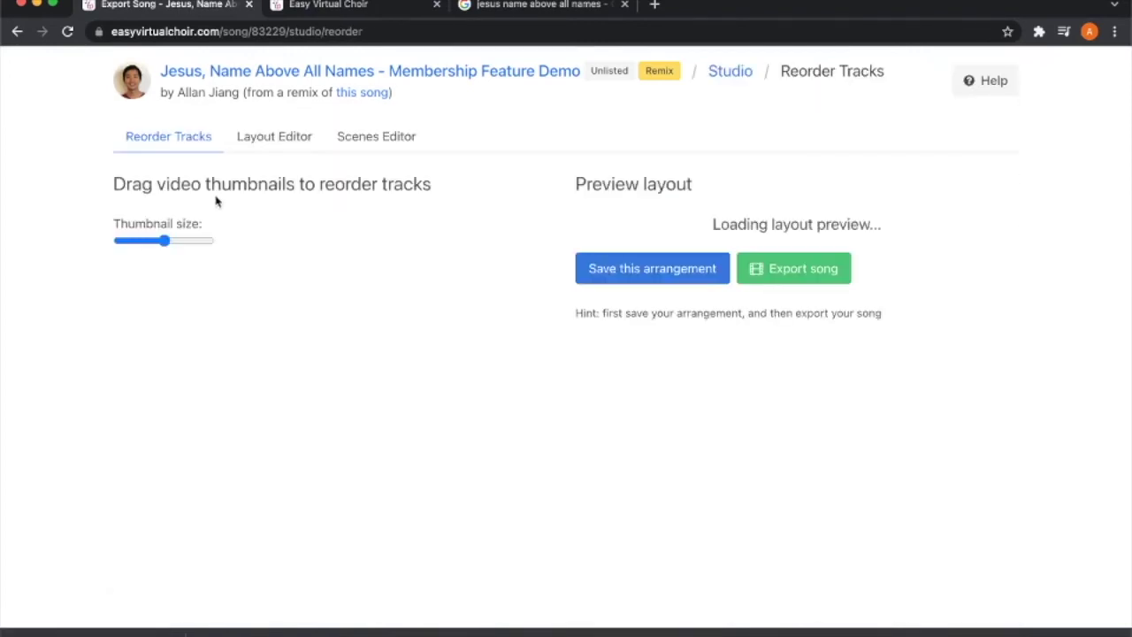
click(370, 140)
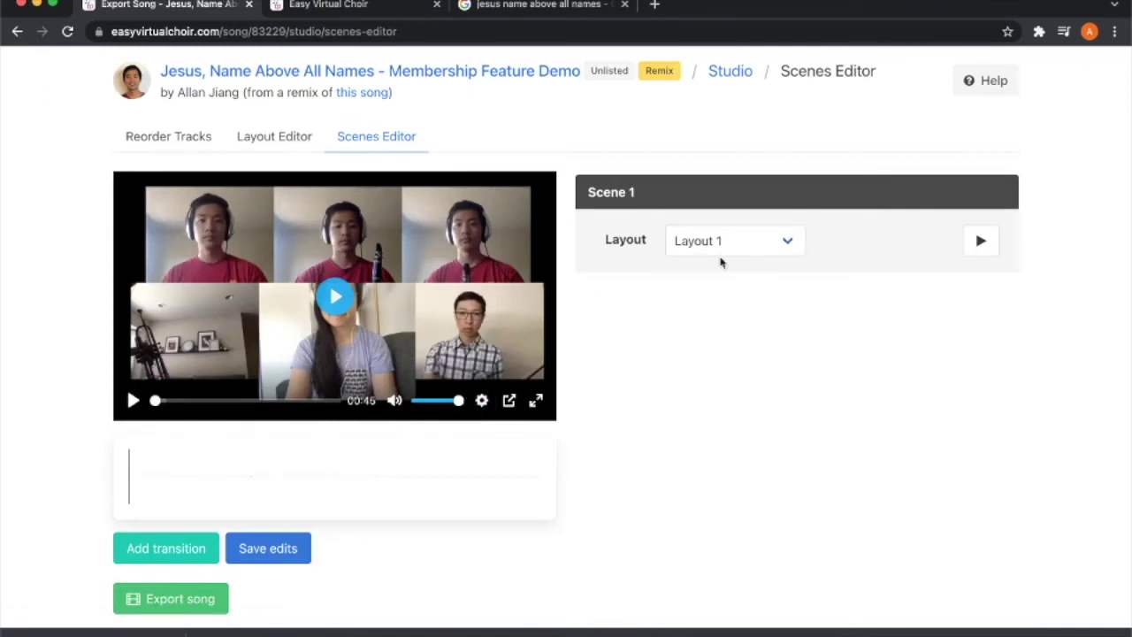
Step: Try the With fancy image layout for Scene 1 and return the scene to Layout 1
click(750, 254)
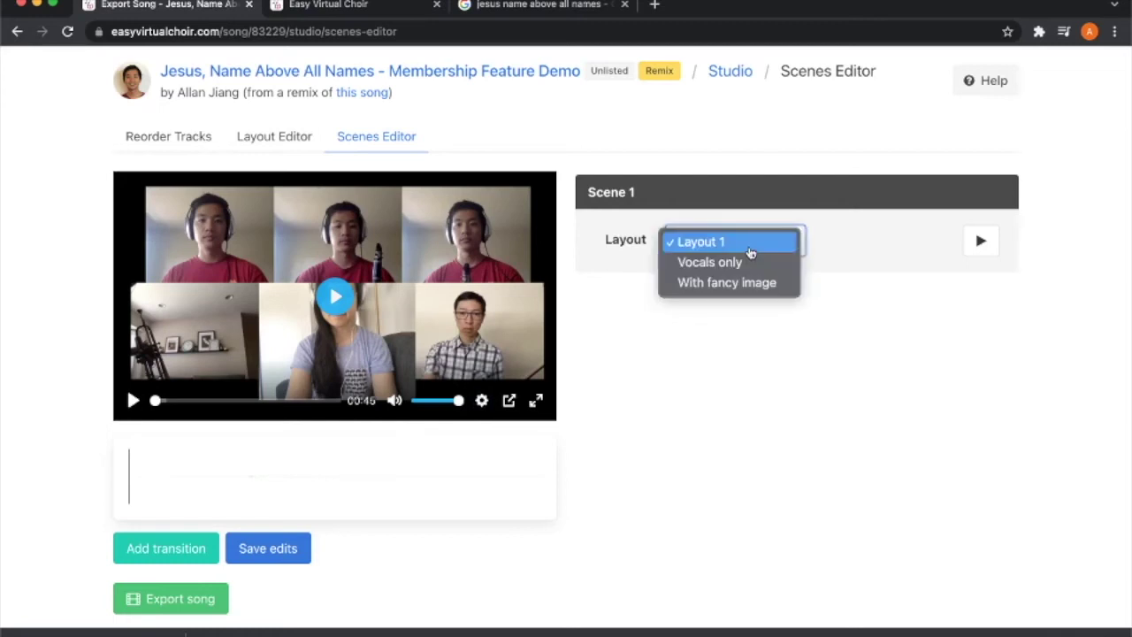
click(754, 283)
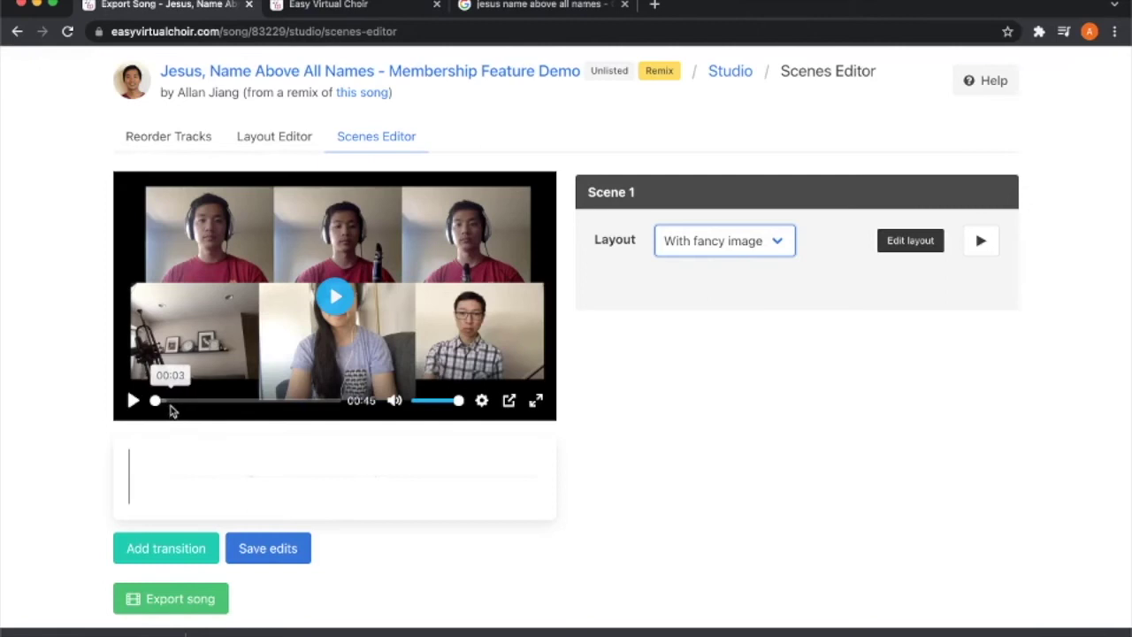
click(171, 404)
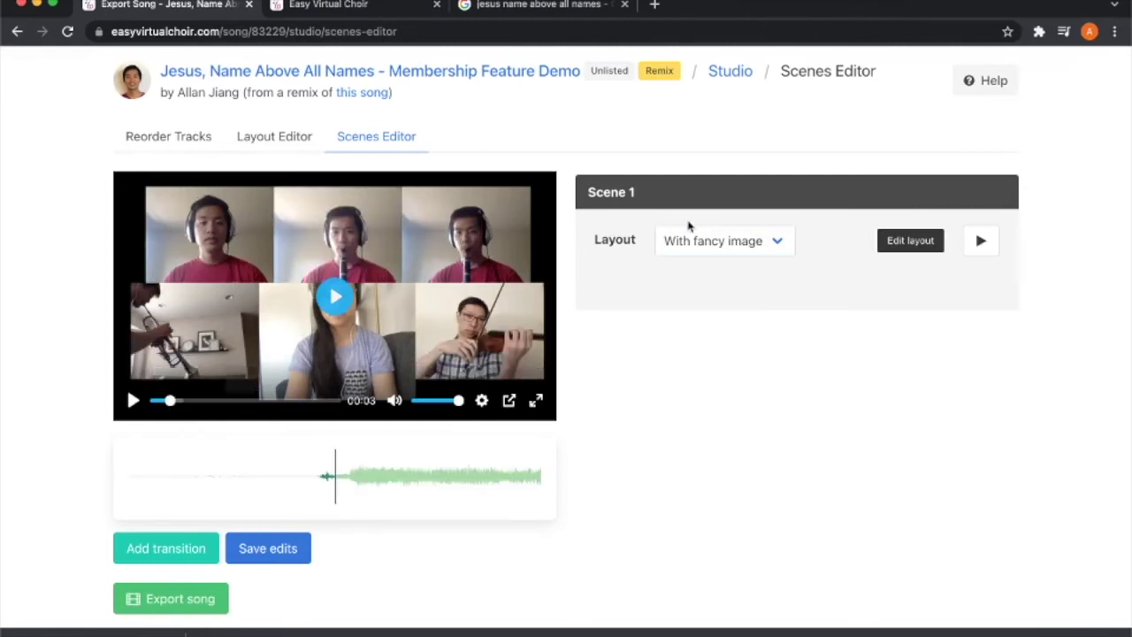
click(706, 240)
click(718, 208)
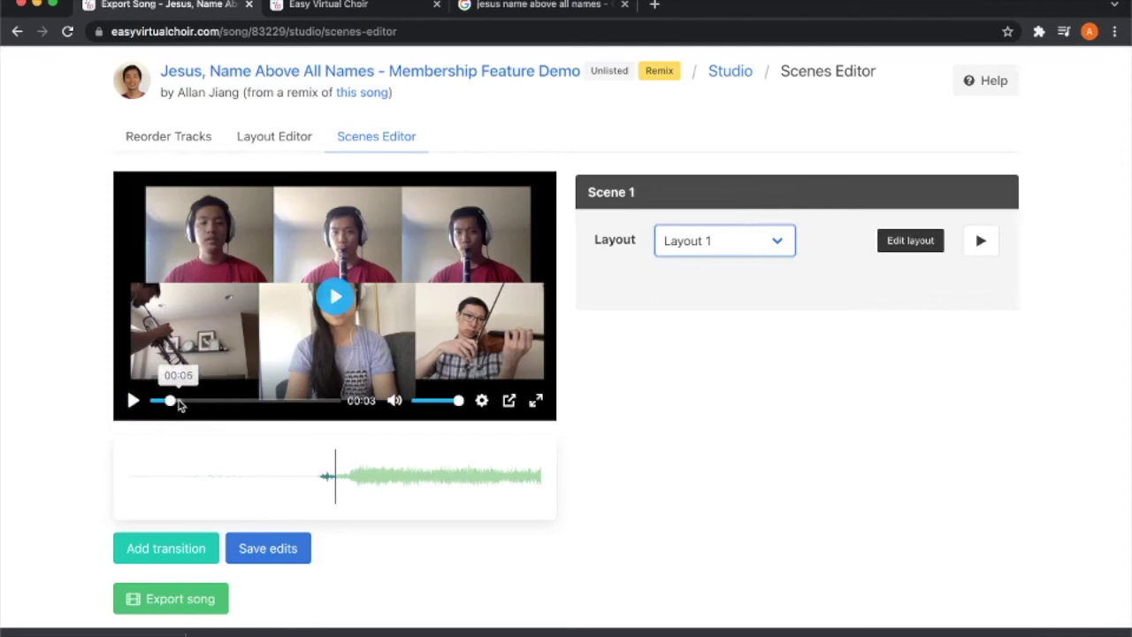
Step: Locate the pause after the song's opening and add a Crossfade transition there at 00:11.539
click(189, 403)
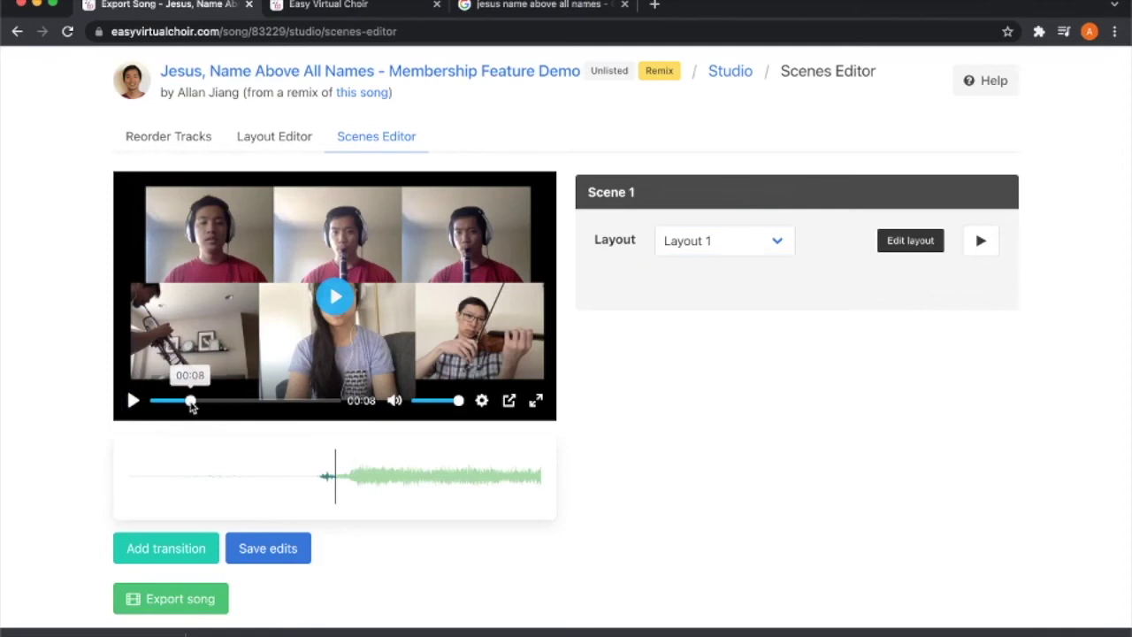
click(134, 402)
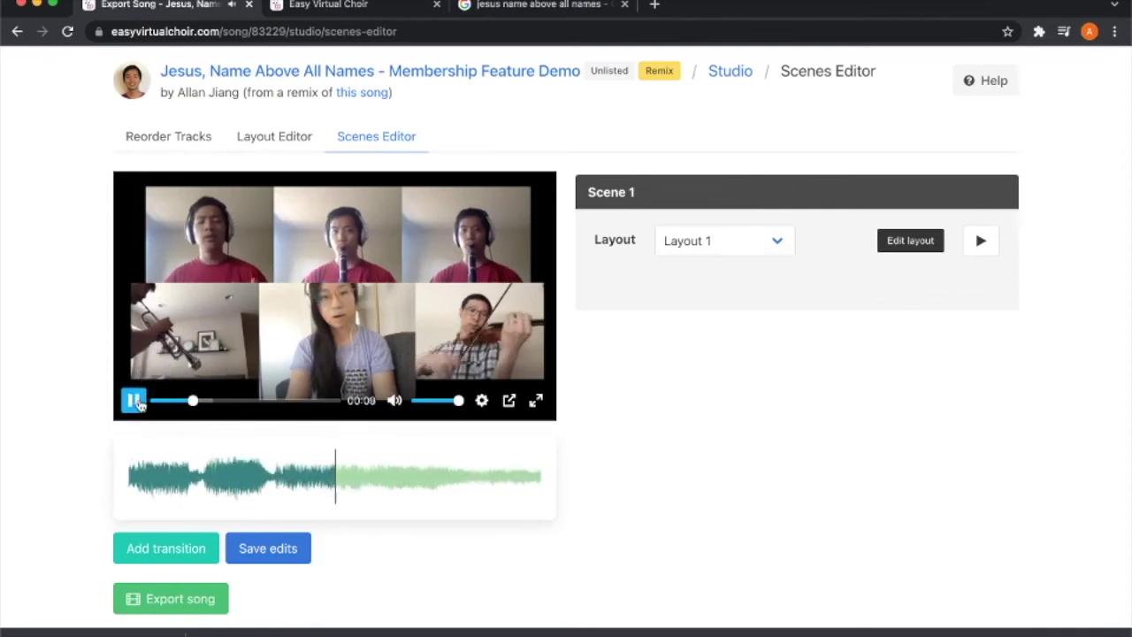
click(135, 401)
click(199, 402)
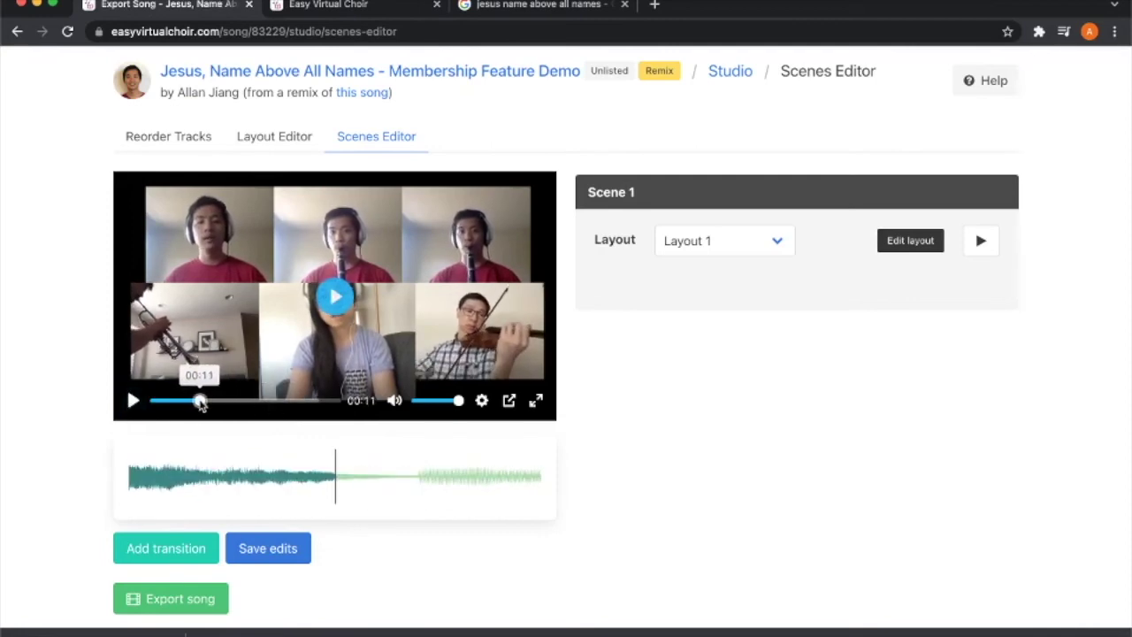
click(393, 474)
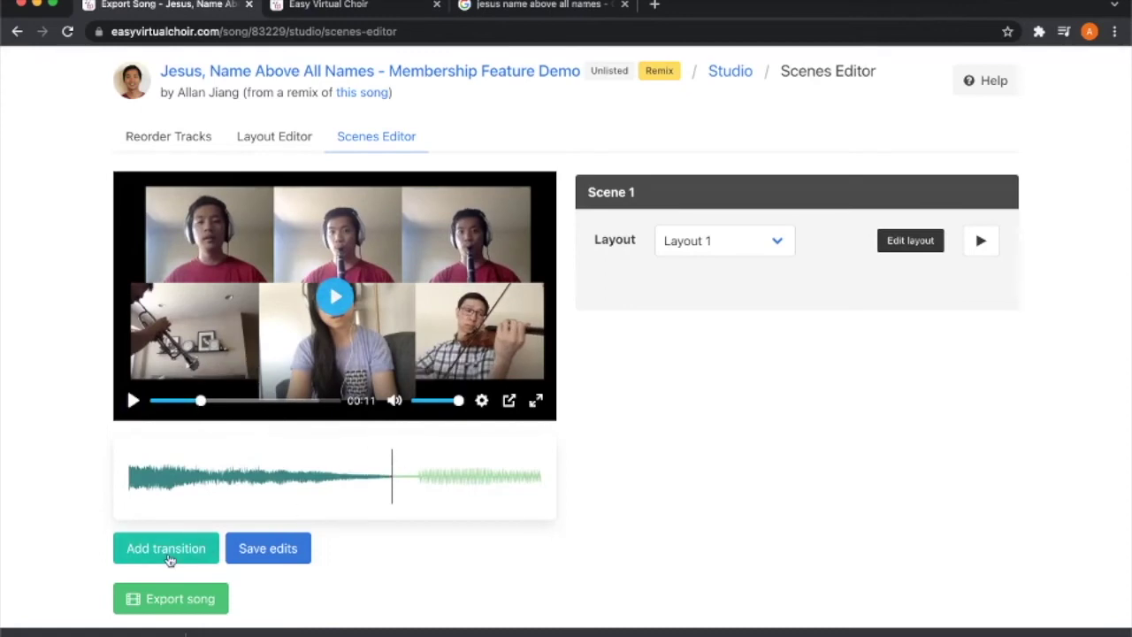
click(168, 550)
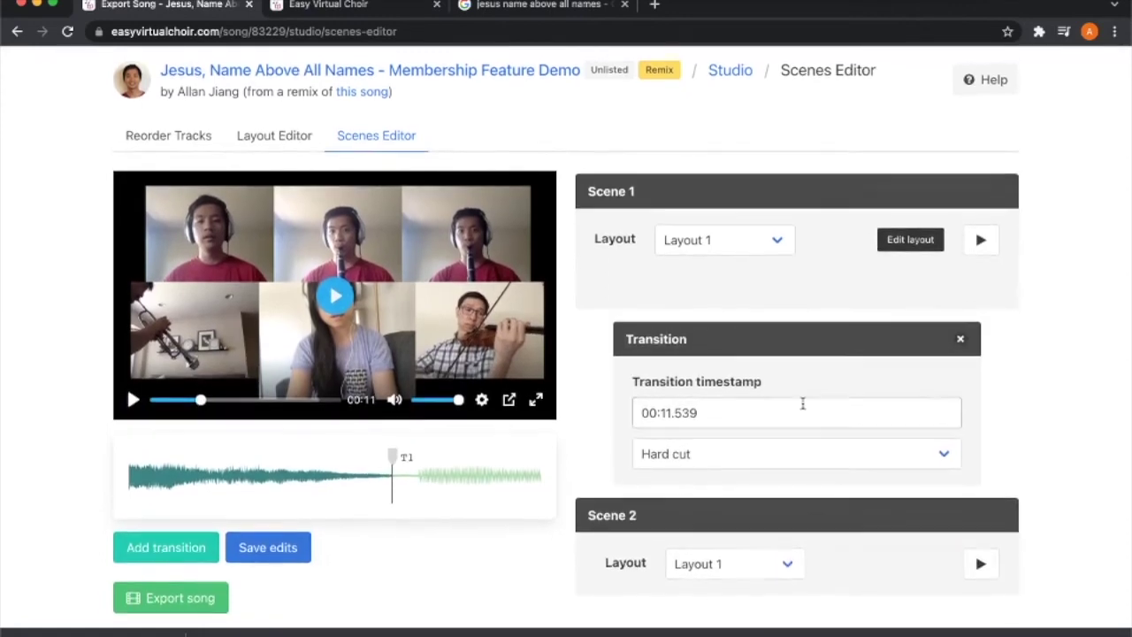
click(768, 463)
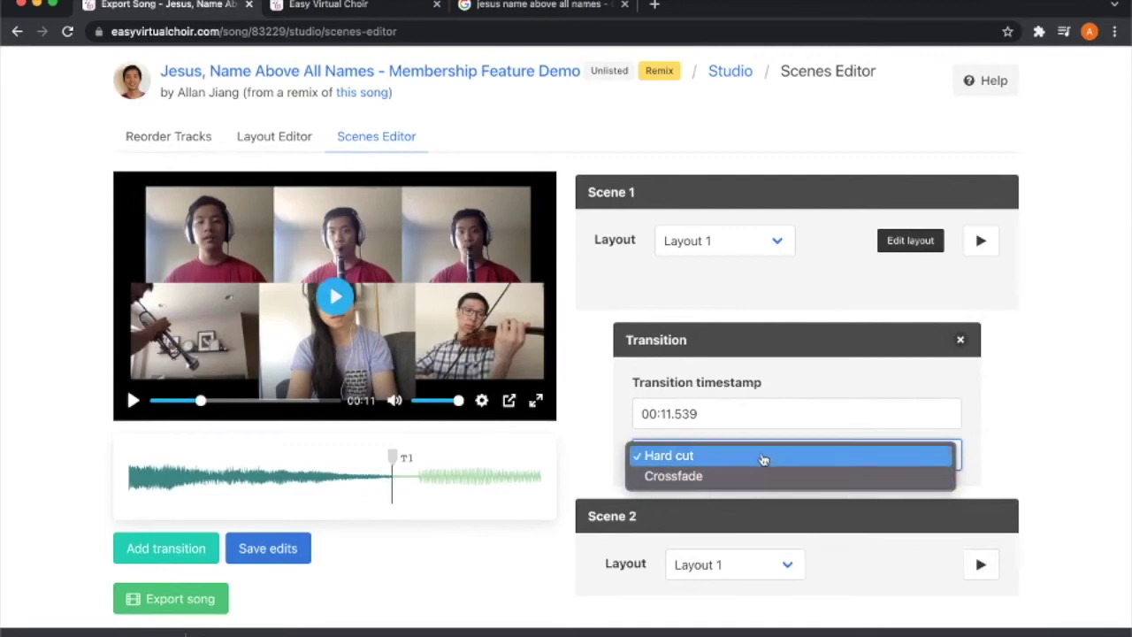
click(762, 475)
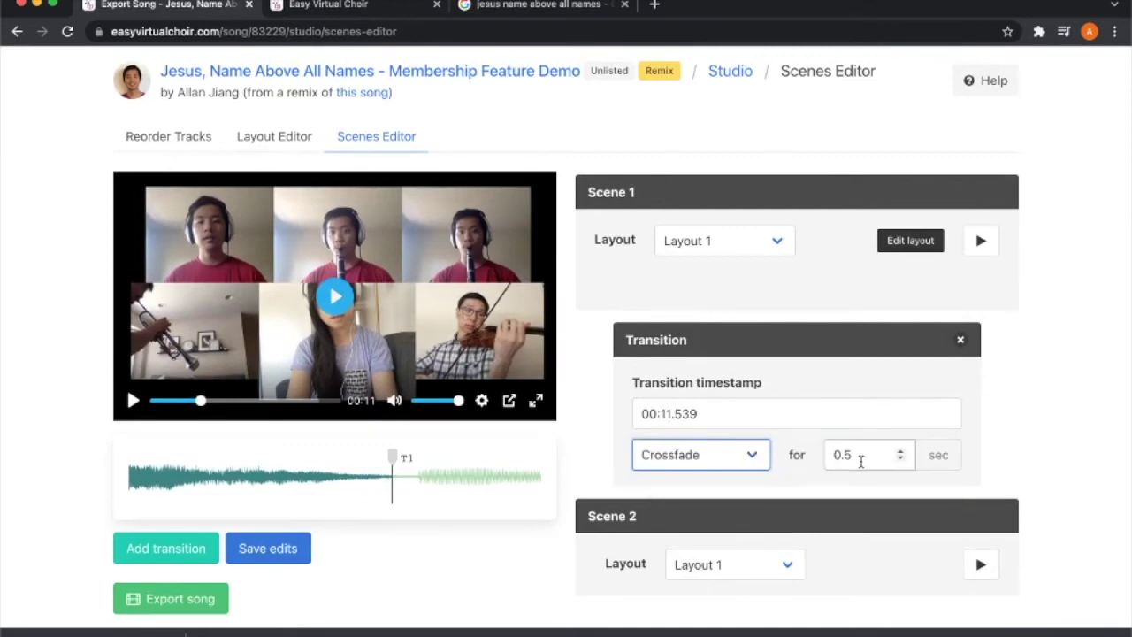
Step: Keep Layout 1 for Scene 2 and assign the Vocals only layout to Scene 1
click(742, 569)
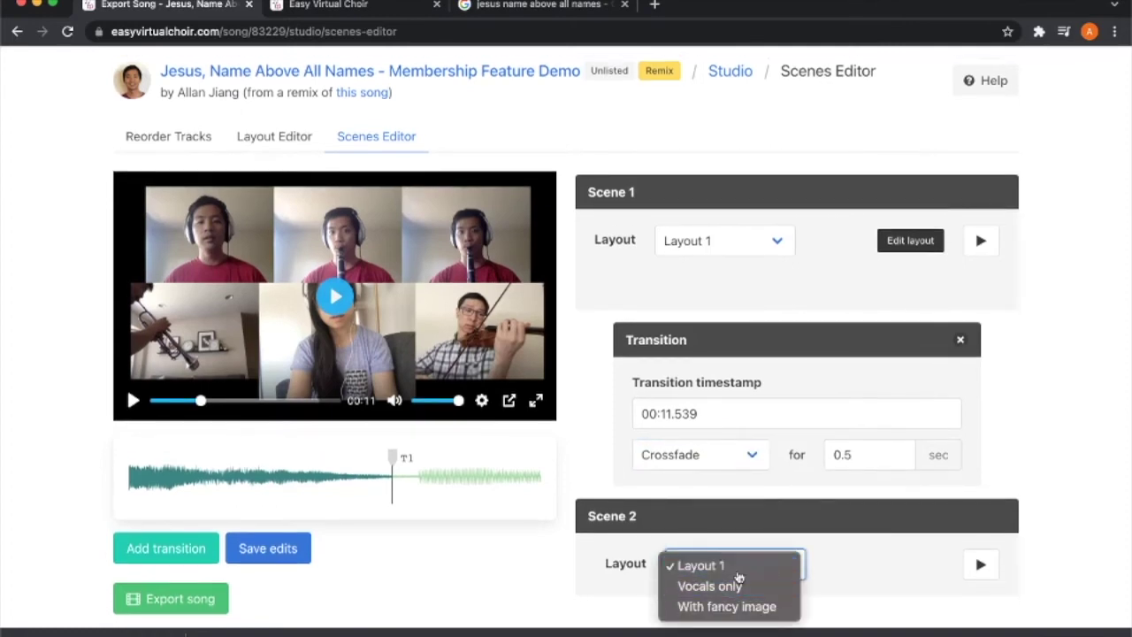
click(699, 565)
click(711, 241)
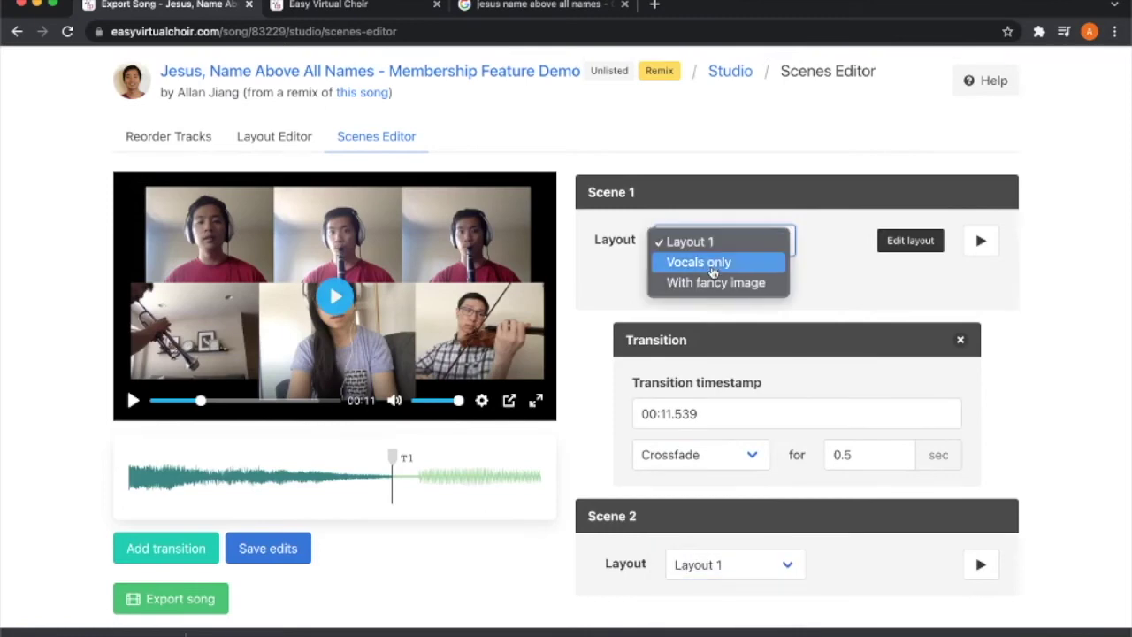
click(713, 265)
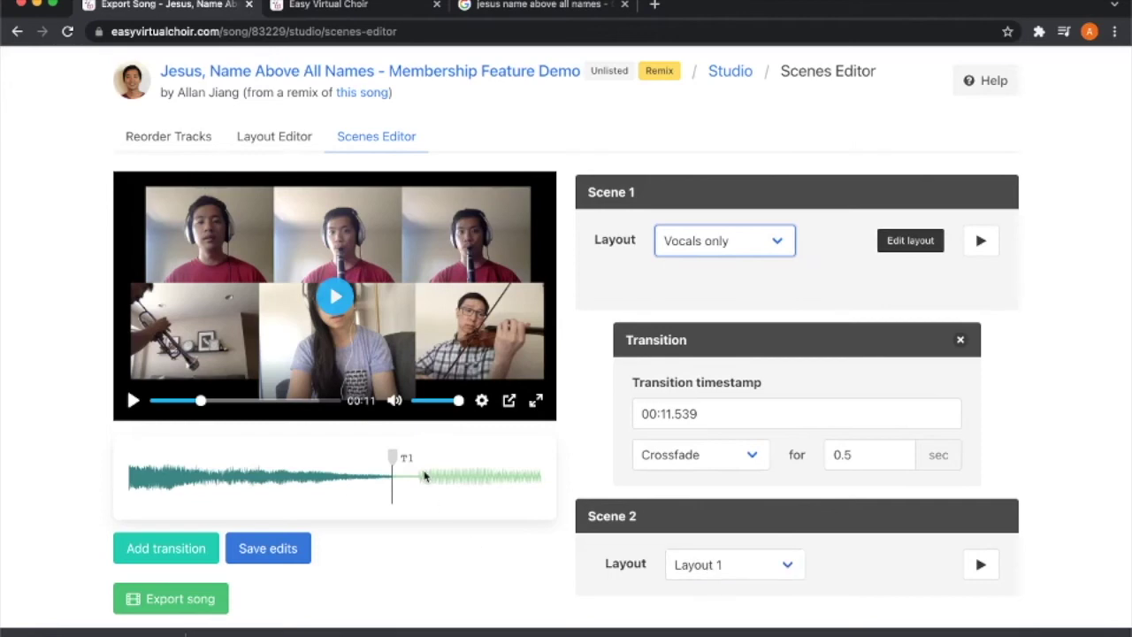
Step: Play parts of the song's second half to find a break and add a second transition at 00:24.451
click(274, 401)
mouse_move(274, 403)
mouse_down()
mouse_move(290, 407)
mouse_move(267, 409)
mouse_up()
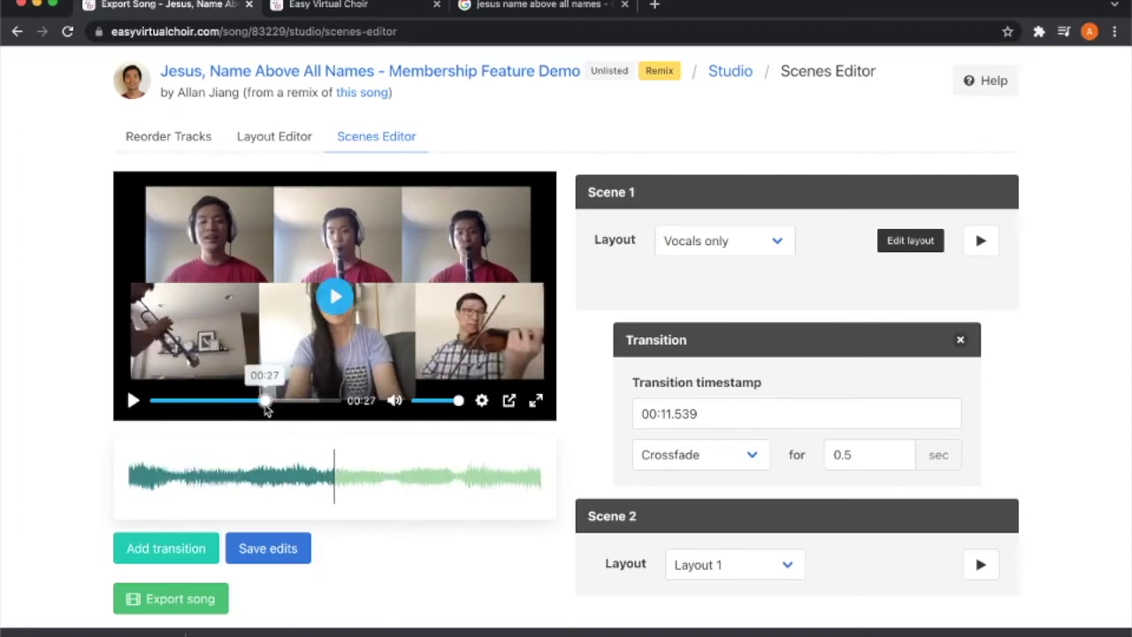
click(133, 400)
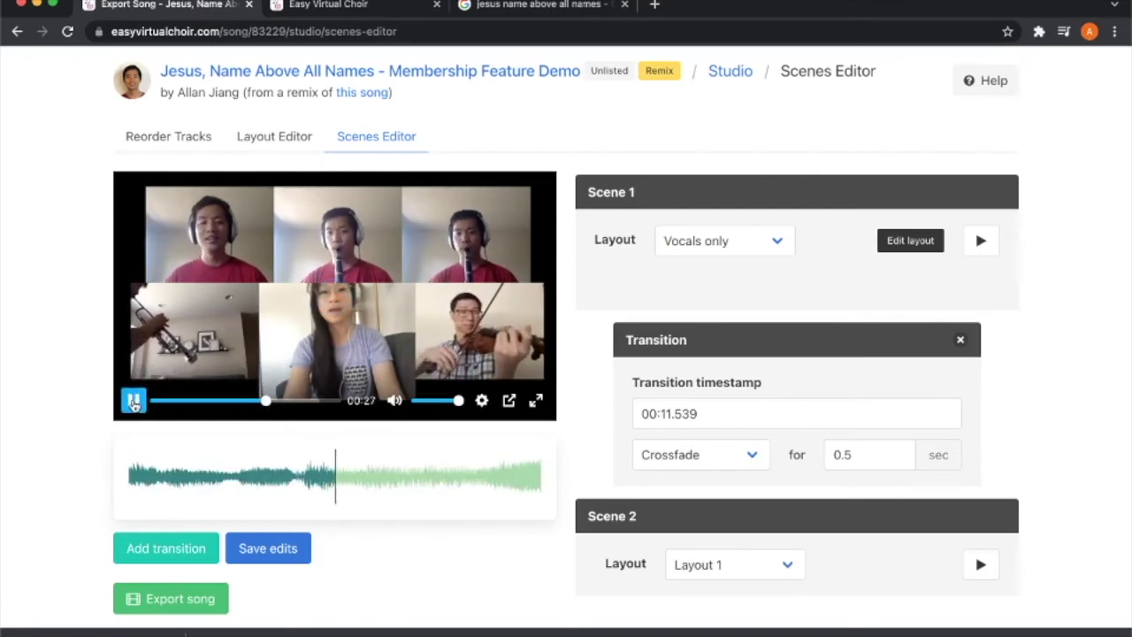
click(133, 401)
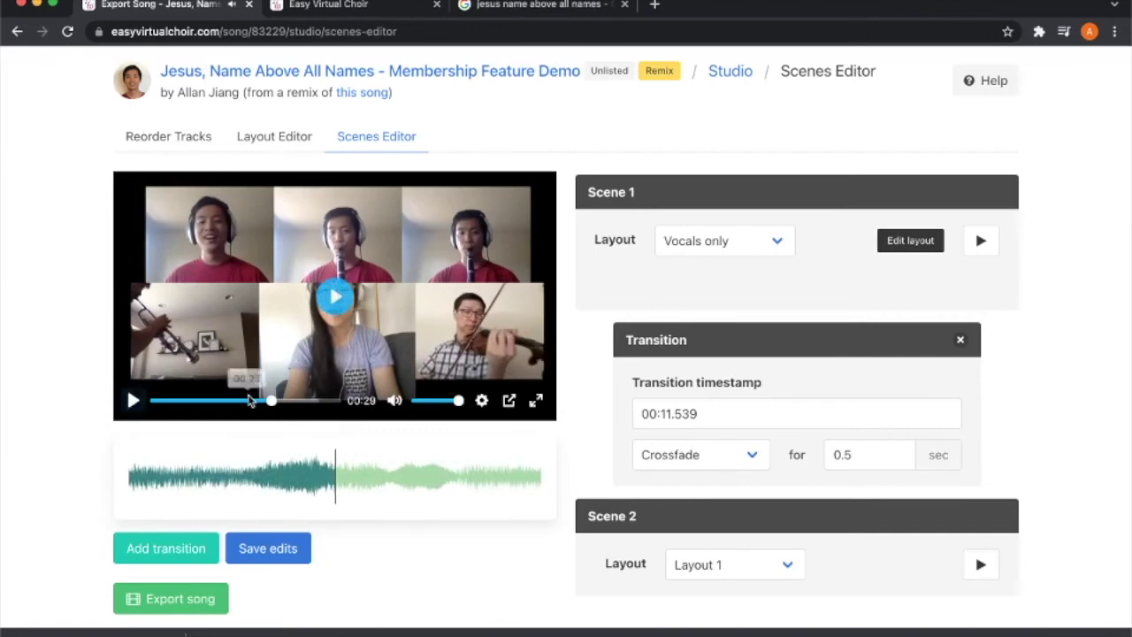
click(250, 401)
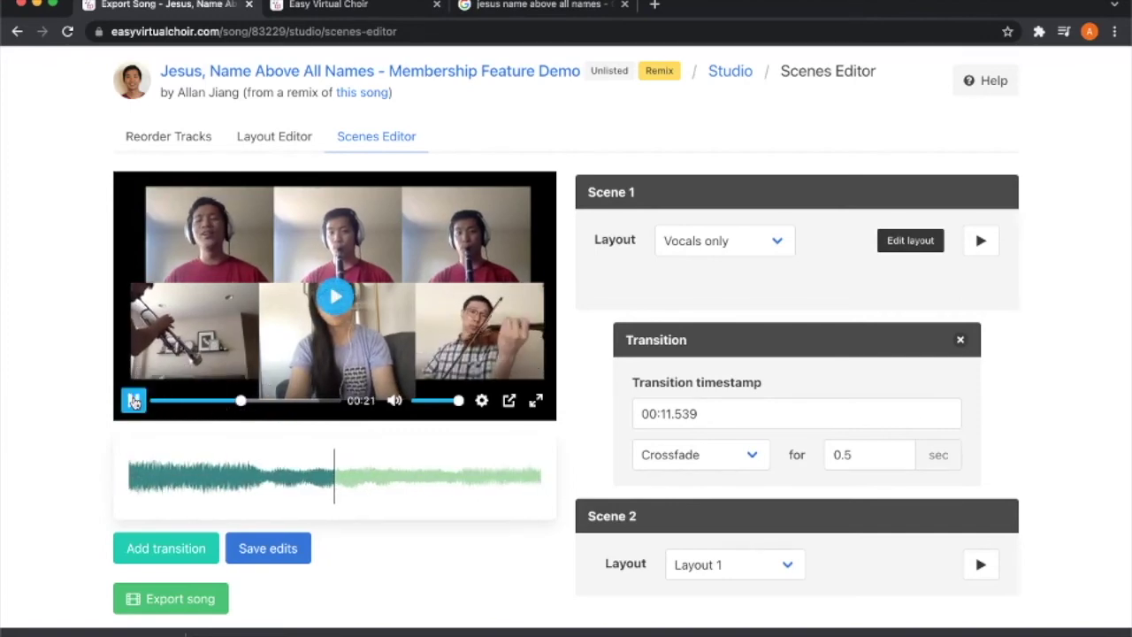
click(133, 400)
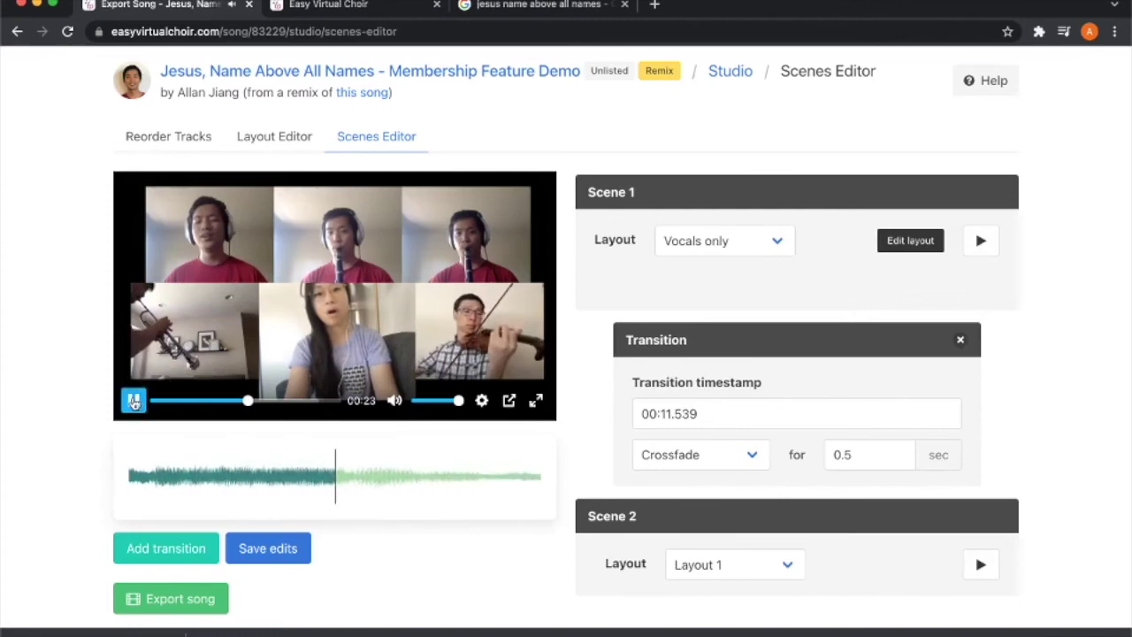
click(133, 401)
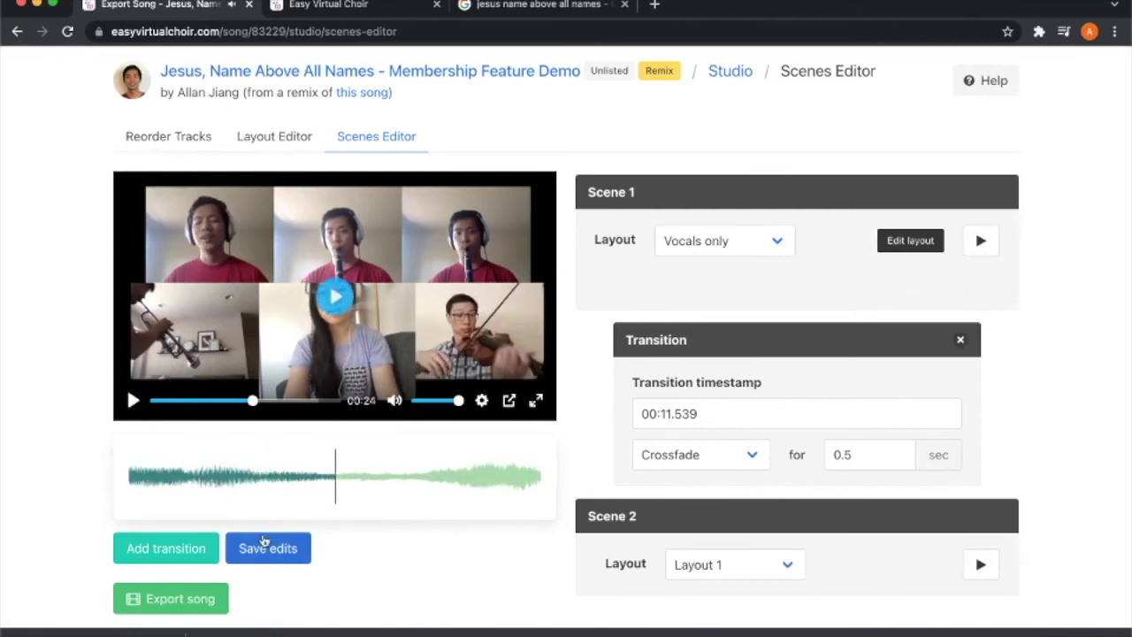
click(194, 554)
Step: Set the second transition to Crossfade and assign the With fancy image layout to Scene 3
scroll(758, 492, down, 5)
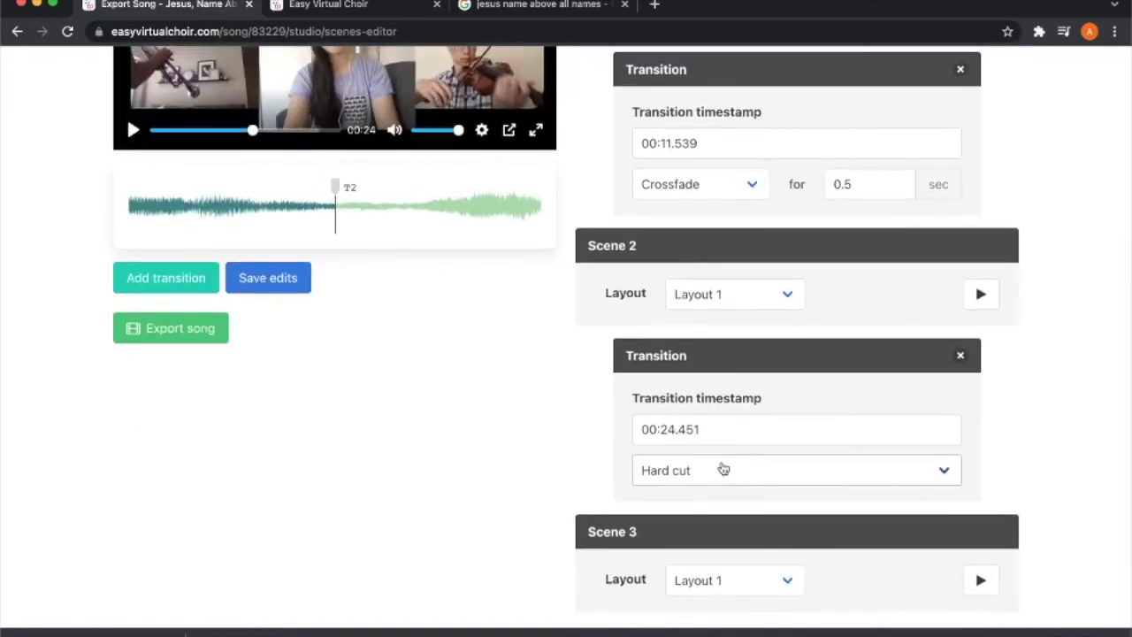
click(723, 466)
click(725, 492)
click(734, 576)
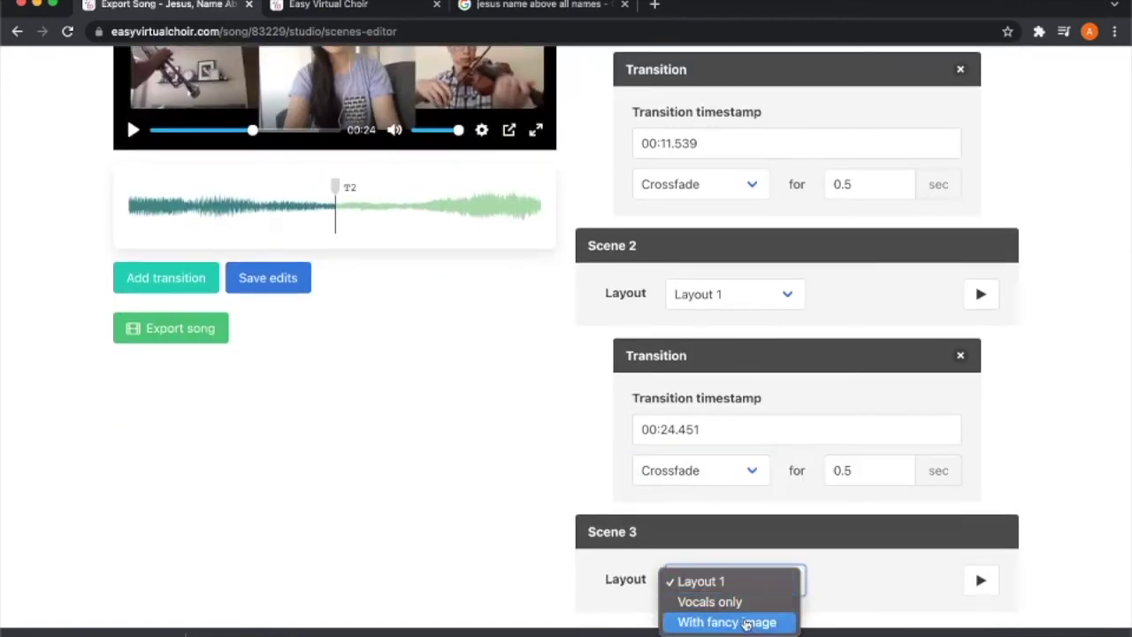
click(734, 621)
click(1027, 467)
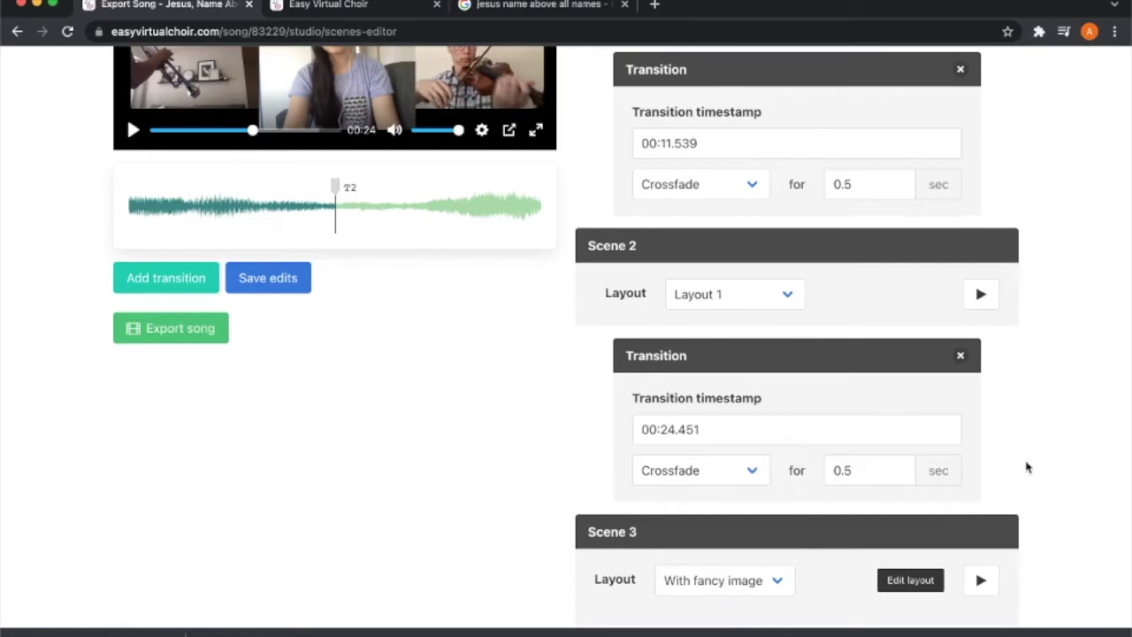
Step: Review the three scenes, save the scene edits, and open the song export page
scroll(382, 437, up, 2)
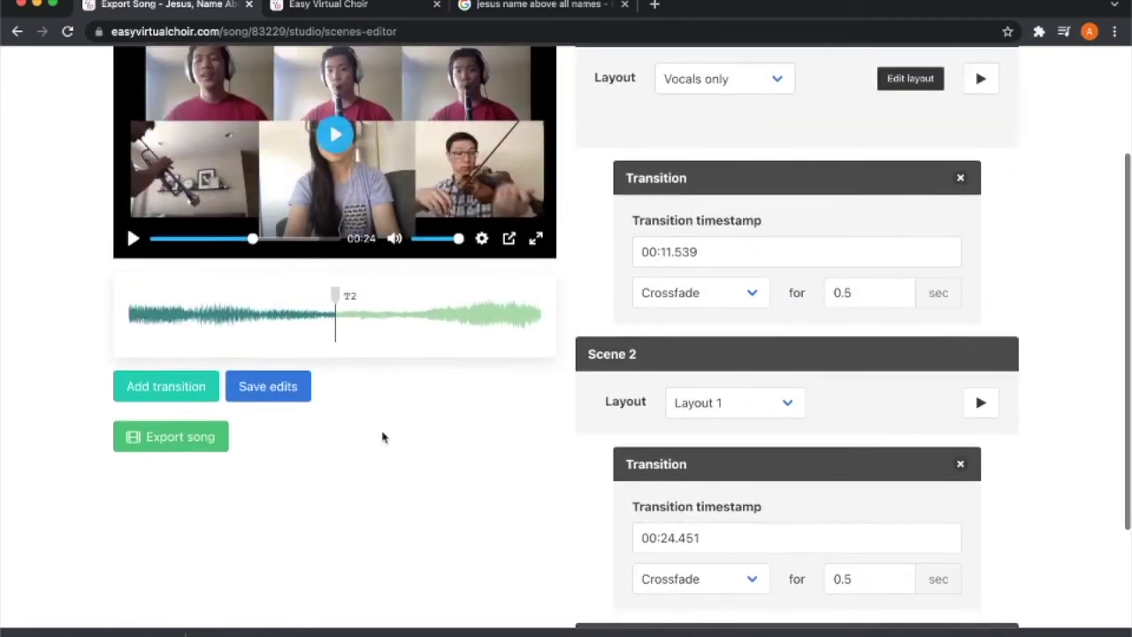
scroll(382, 437, up, 2)
scroll(430, 513, up, 1)
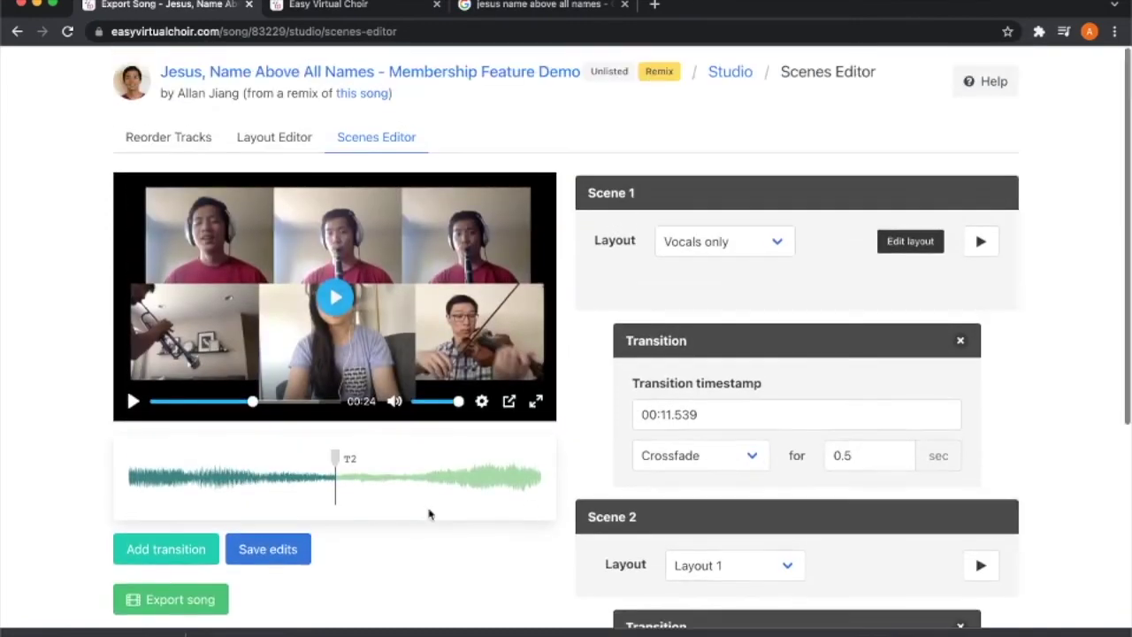
scroll(430, 513, down, 2)
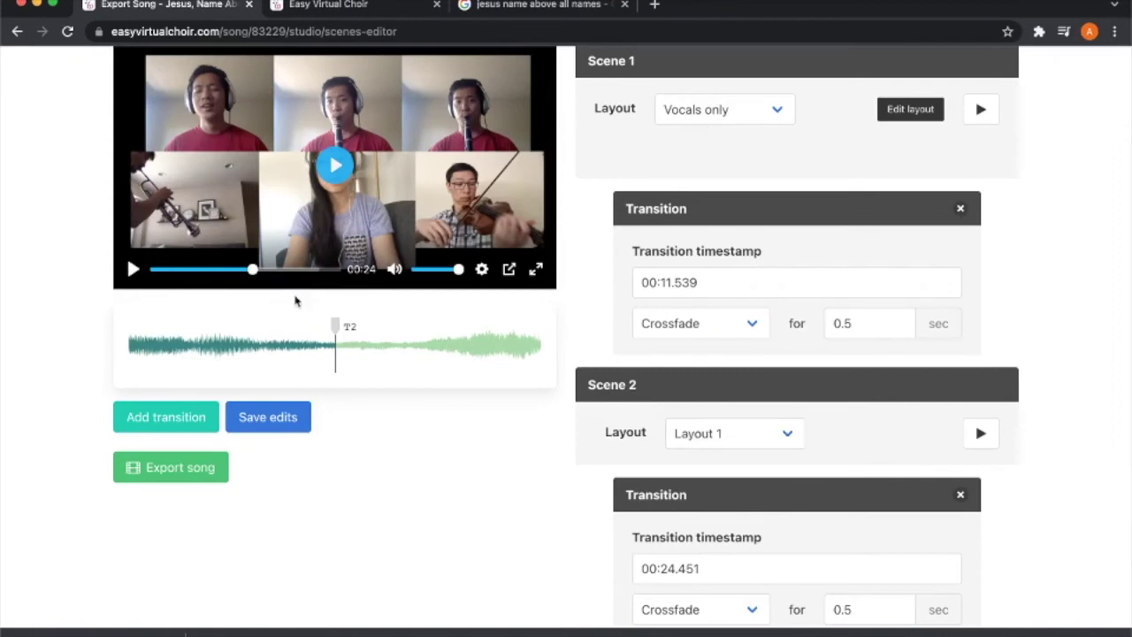
scroll(832, 260, down, 3)
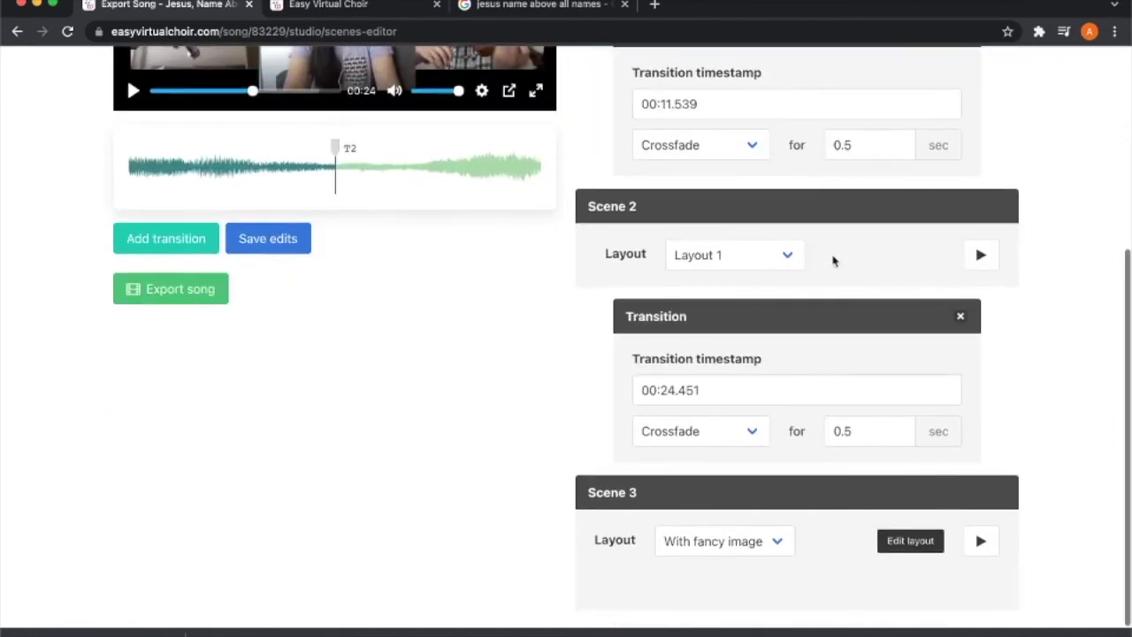
scroll(834, 257, up, 4)
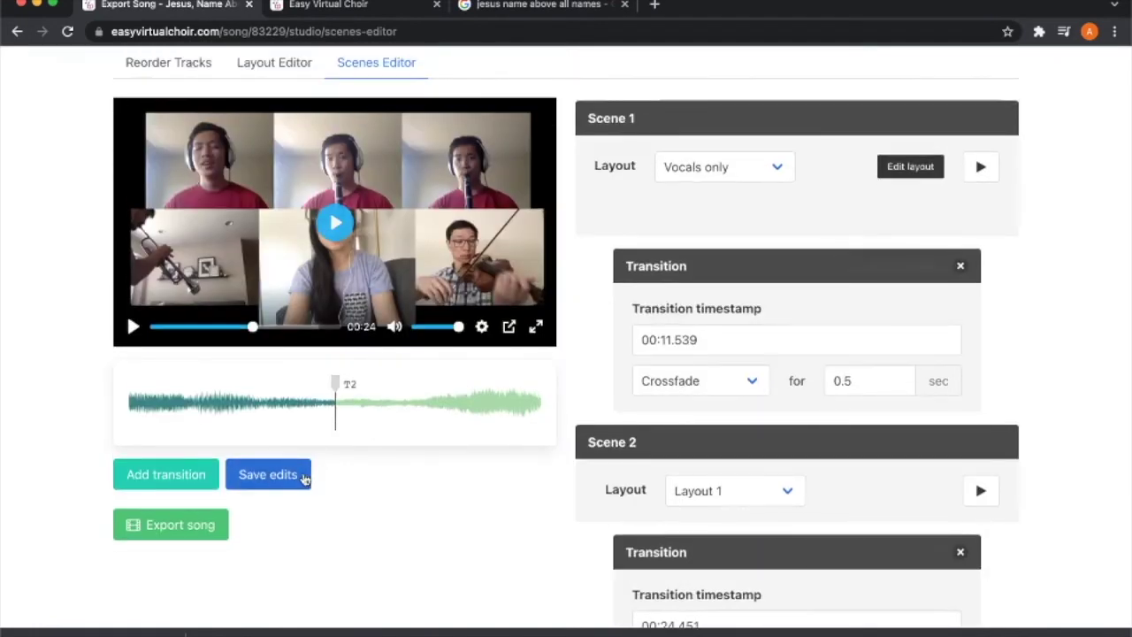
click(300, 479)
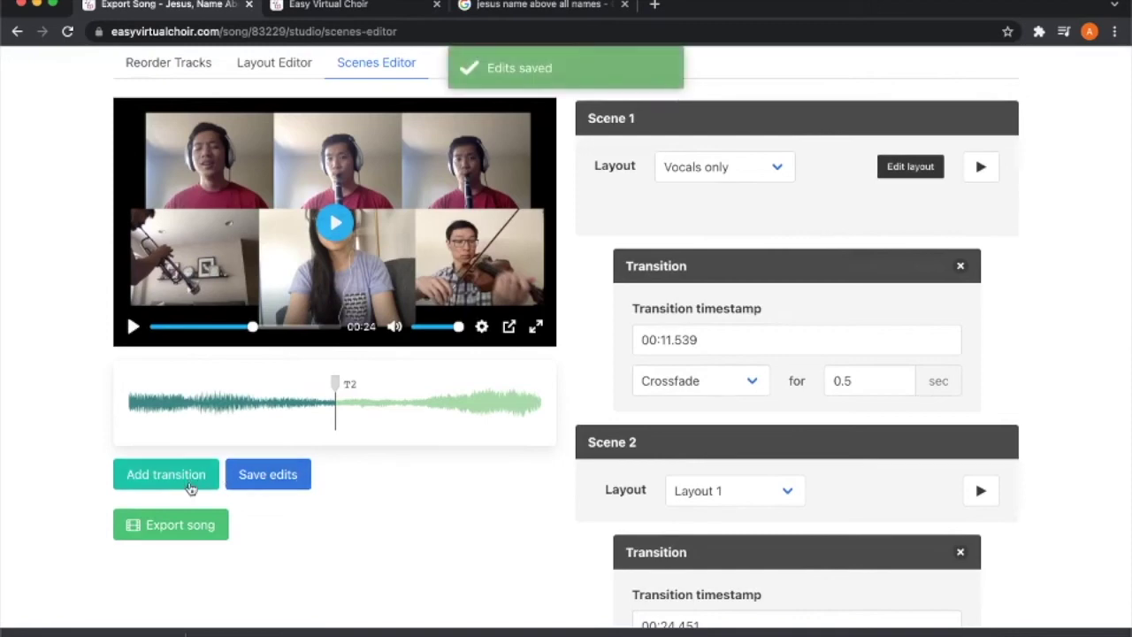
click(188, 528)
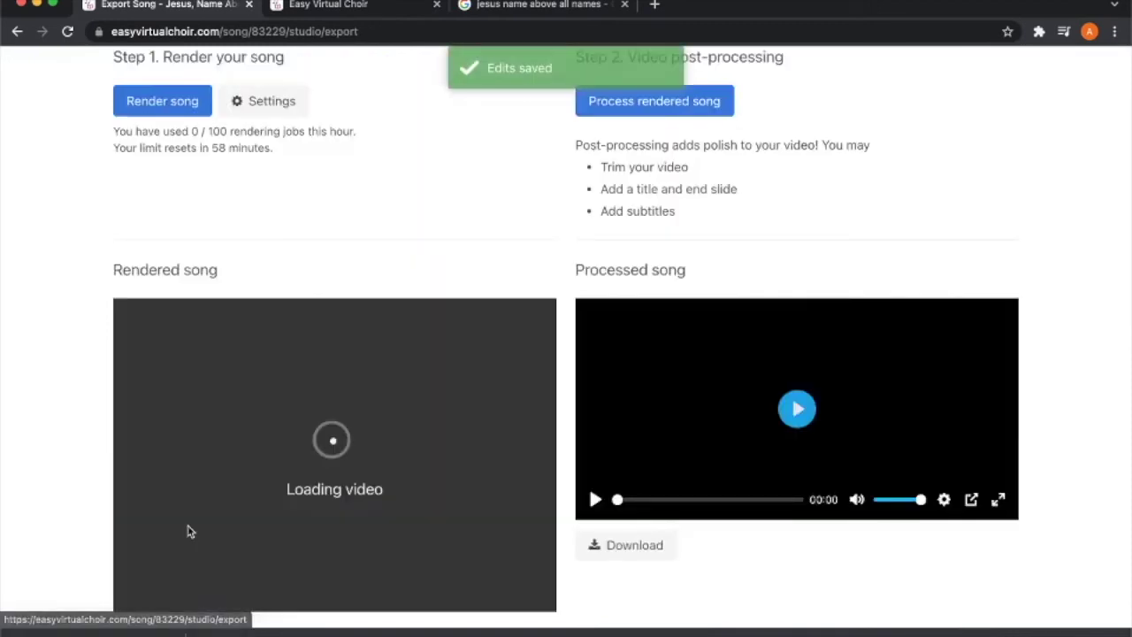
scroll(212, 194, up, 2)
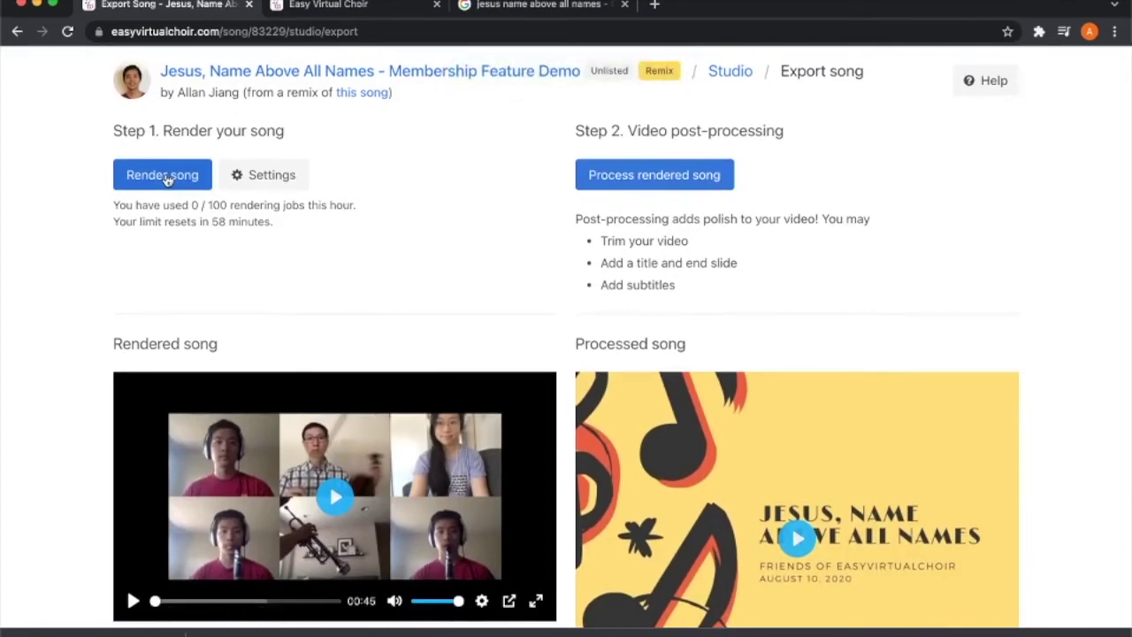
Step: Render the song and play the rendered video in full screen to review its scenes
click(165, 175)
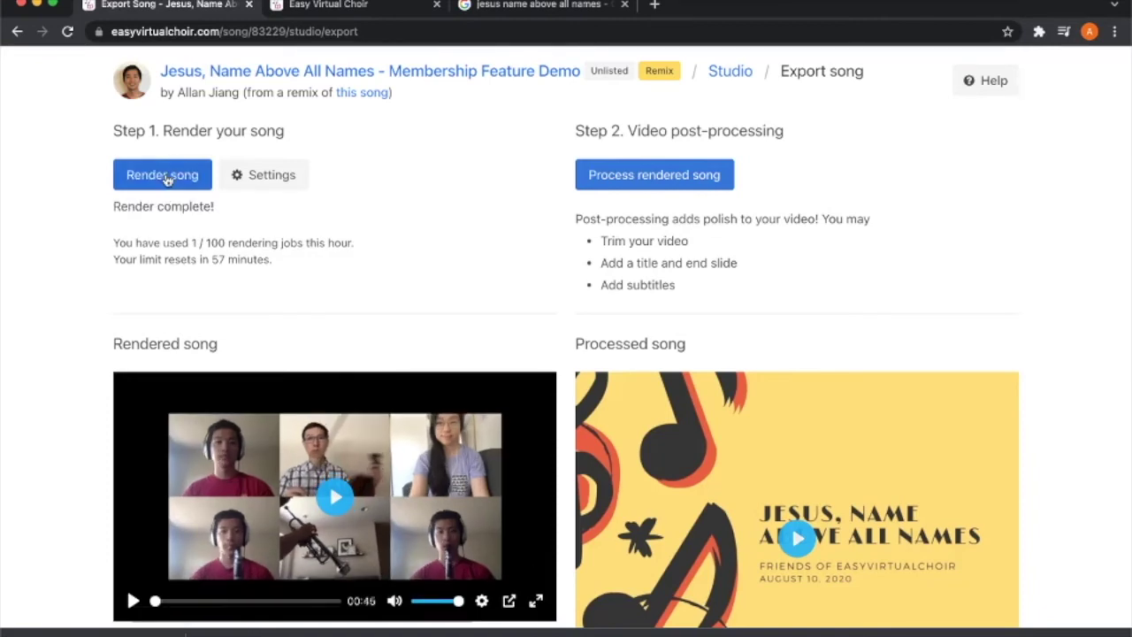
scroll(298, 386, down, 3)
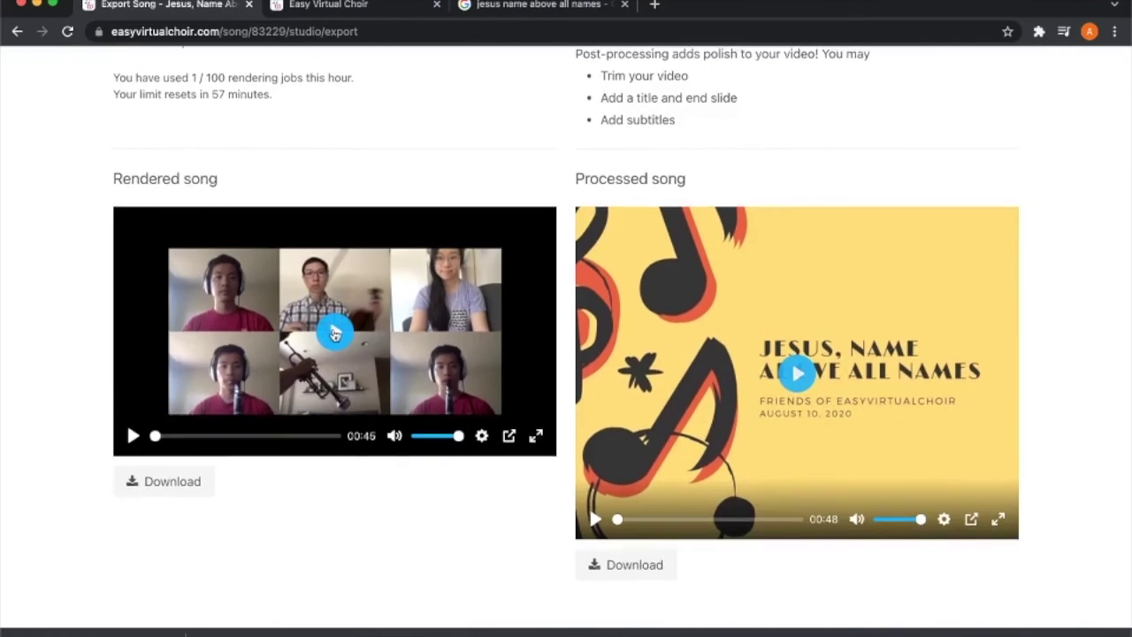
click(534, 436)
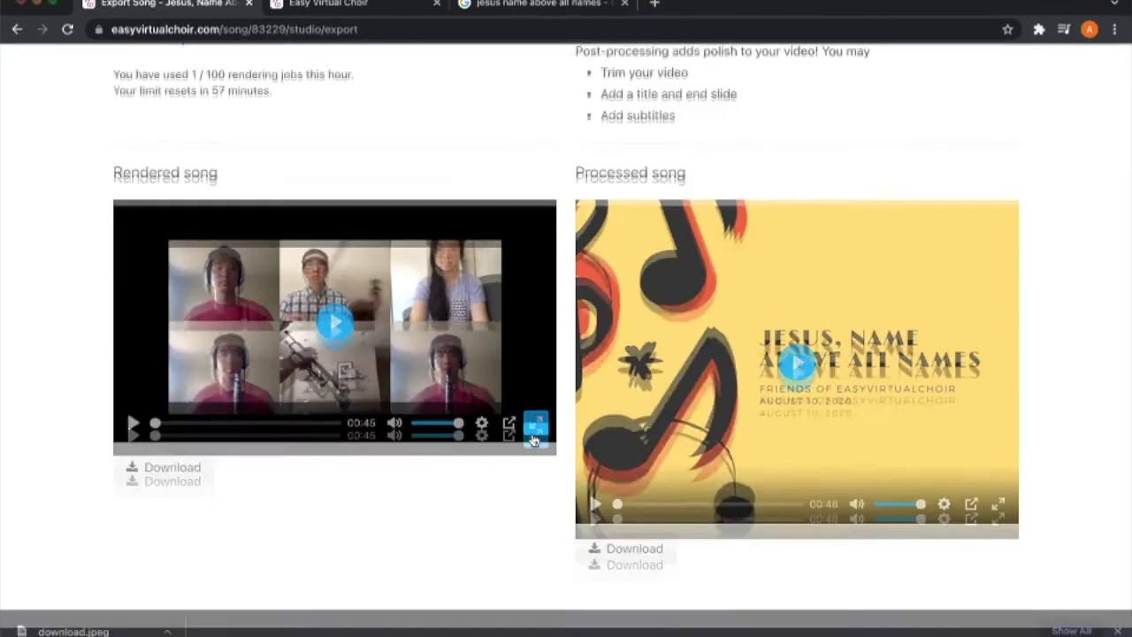
click(567, 319)
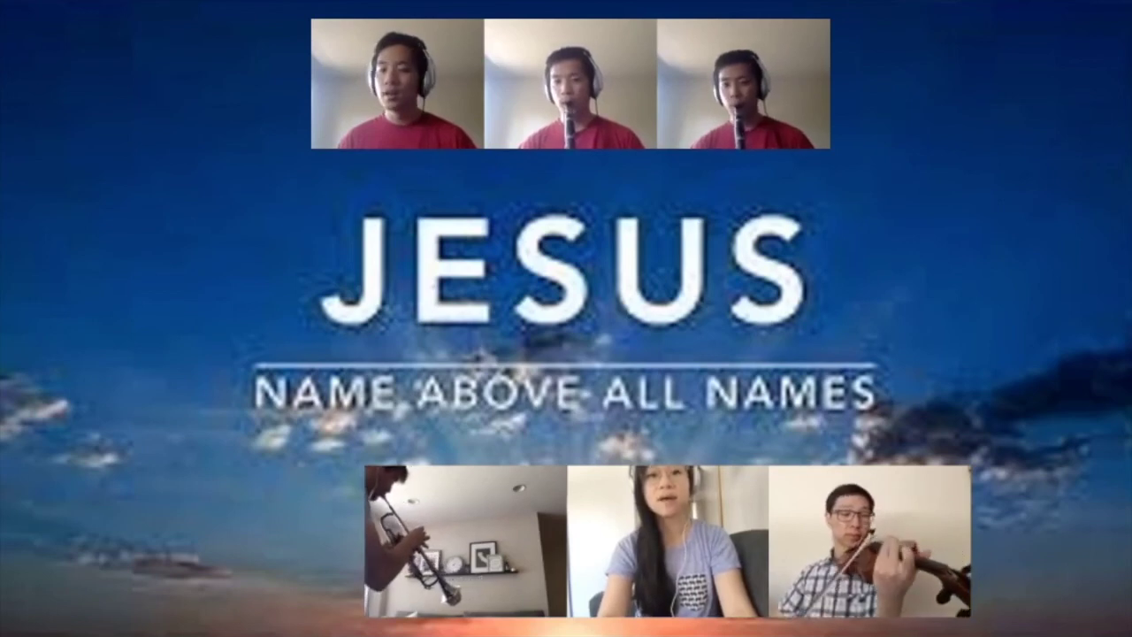
click(658, 302)
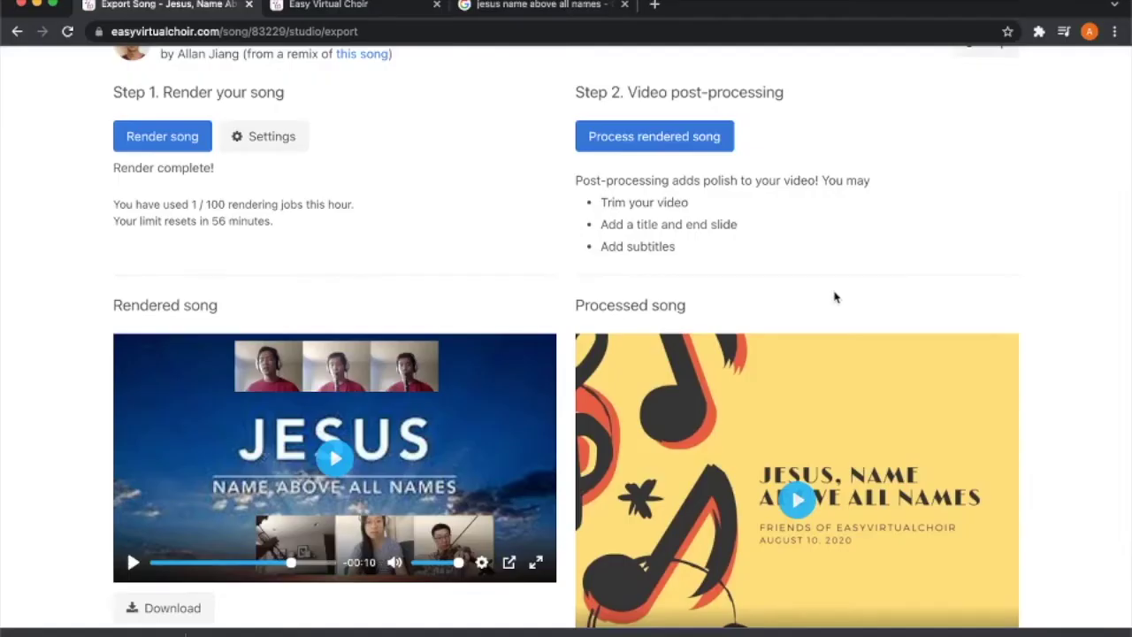
Step: Go back to the studio in edit mode and check the track list for the disabled piano track
scroll(401, 210, up, 1)
click(731, 72)
click(939, 174)
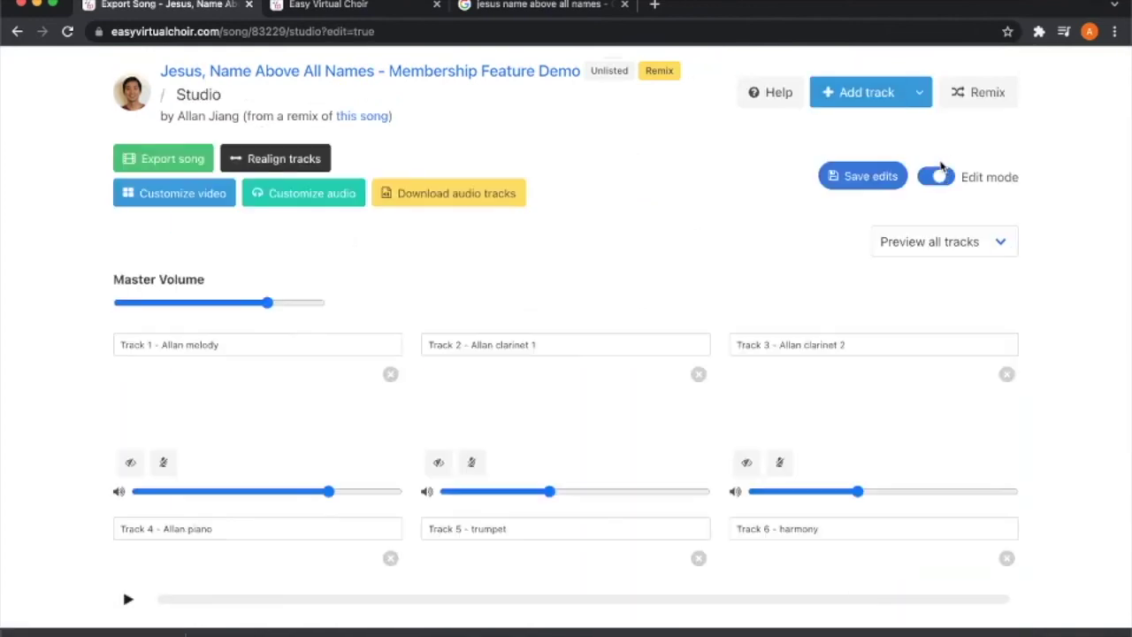
scroll(312, 407, down, 2)
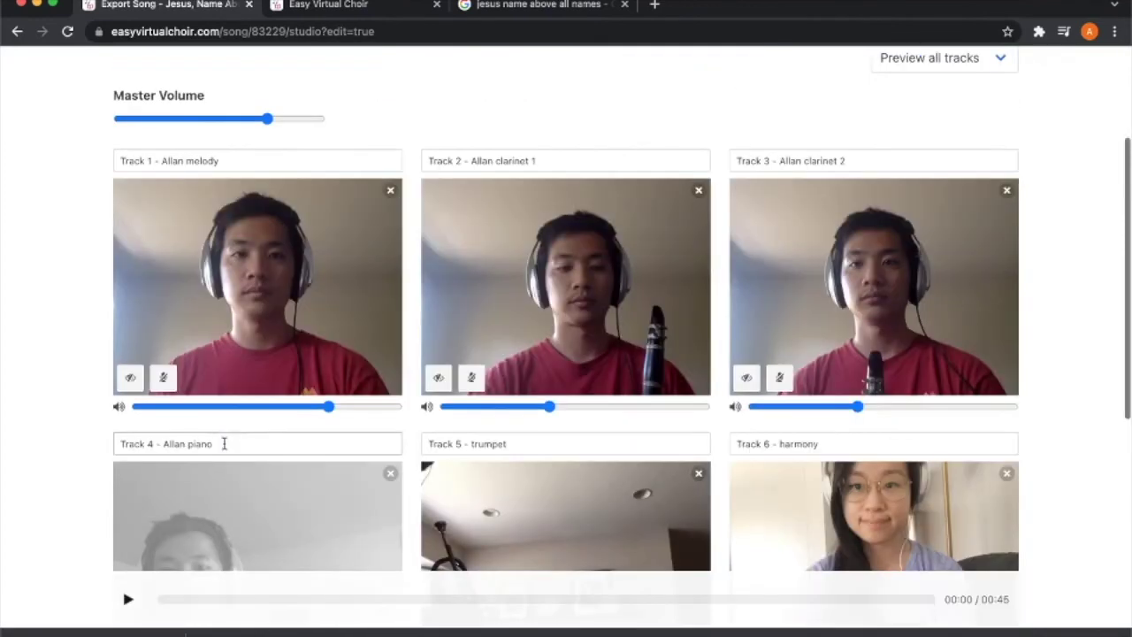
scroll(238, 478, down, 1)
scroll(257, 471, up, 3)
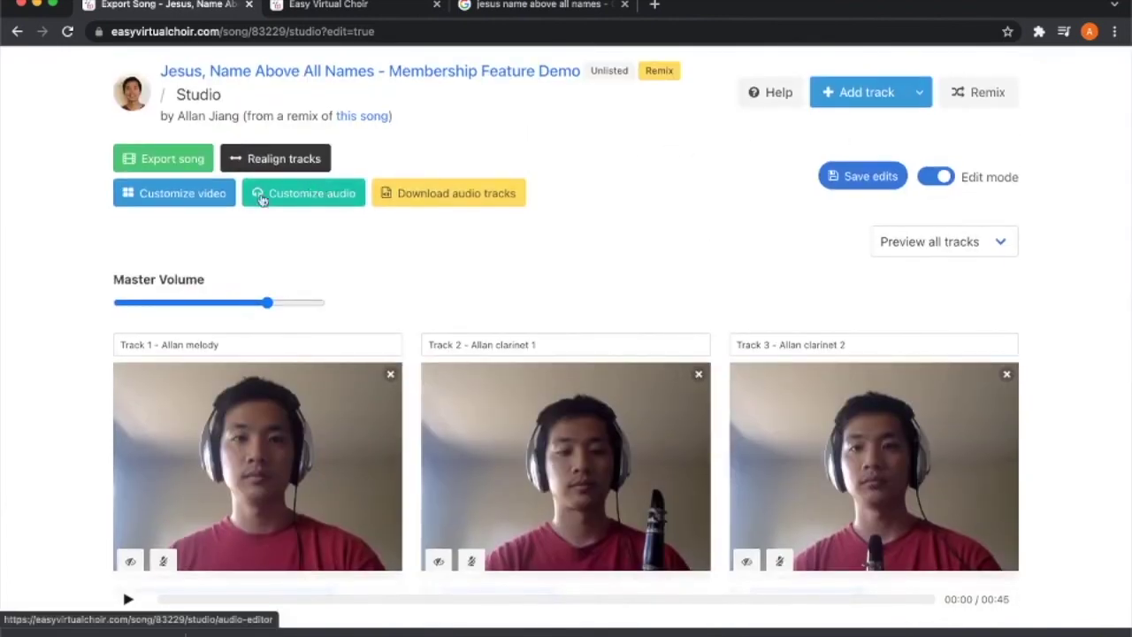
Step: Return to the export page and view the final scene of the rendered song
click(170, 158)
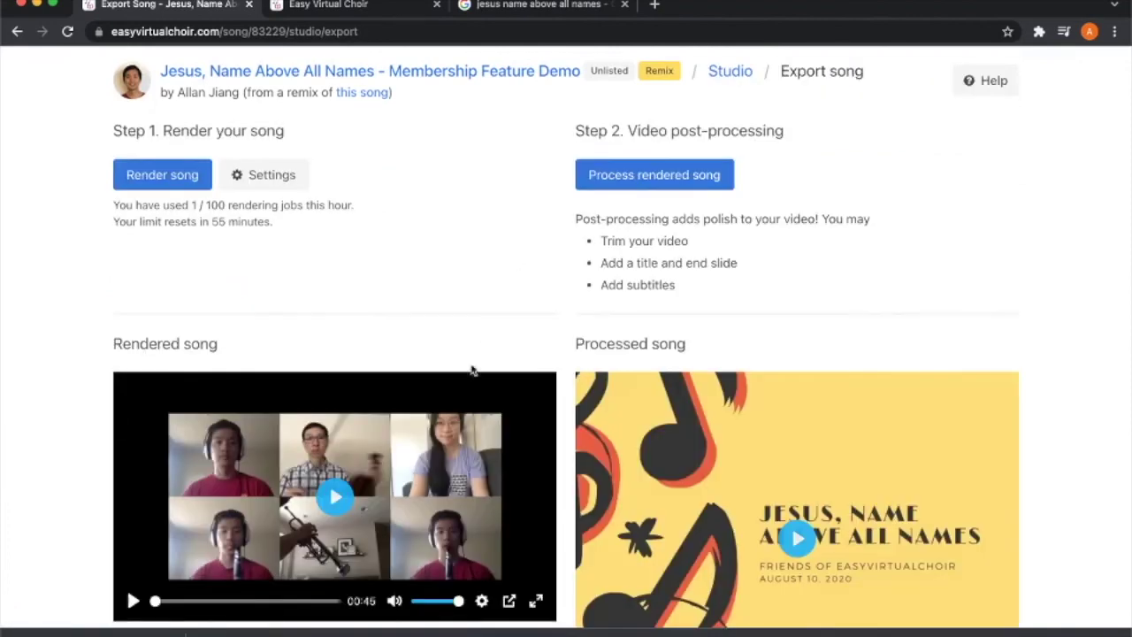
scroll(466, 392, down, 2)
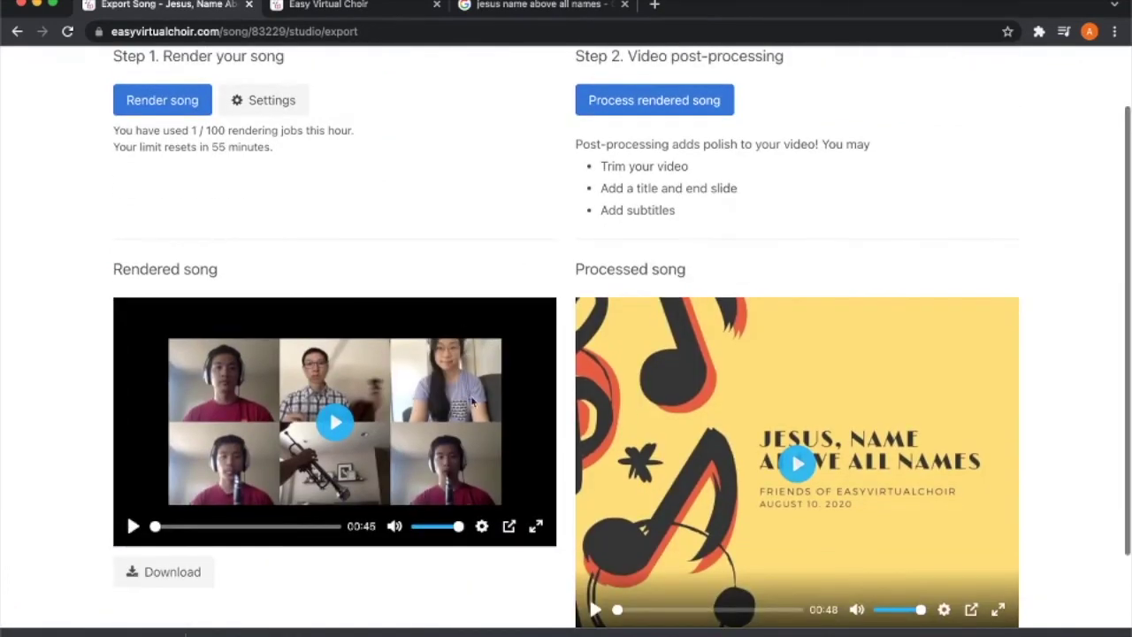
click(303, 526)
scroll(538, 326, up, 2)
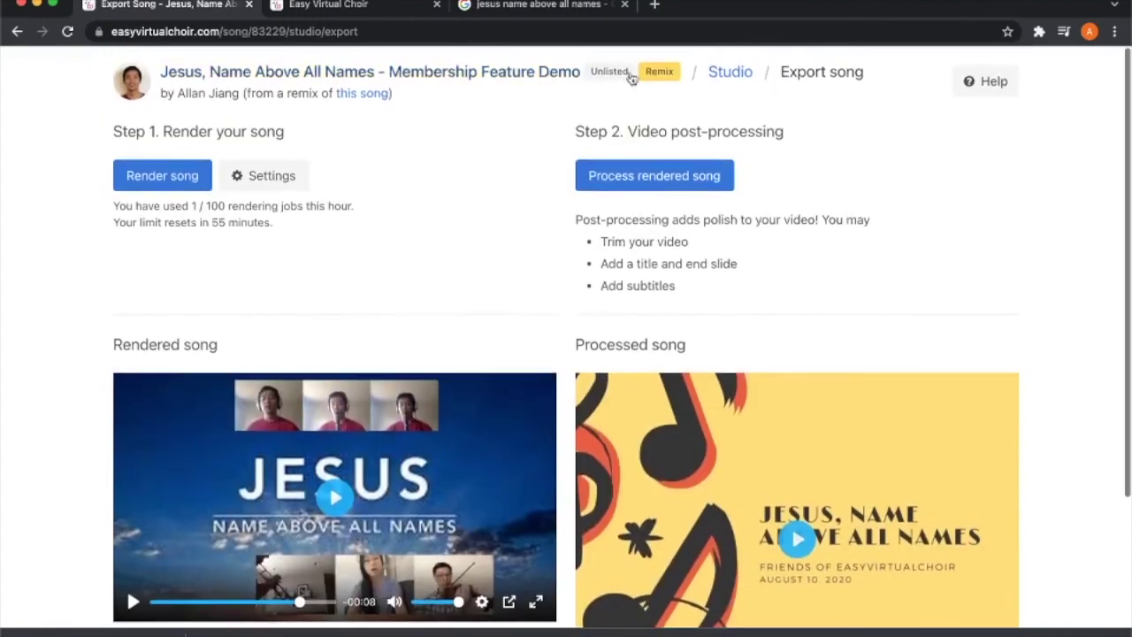
Step: Open the With fancy image layout in the layout editor from the studio's video customization
click(734, 78)
click(972, 167)
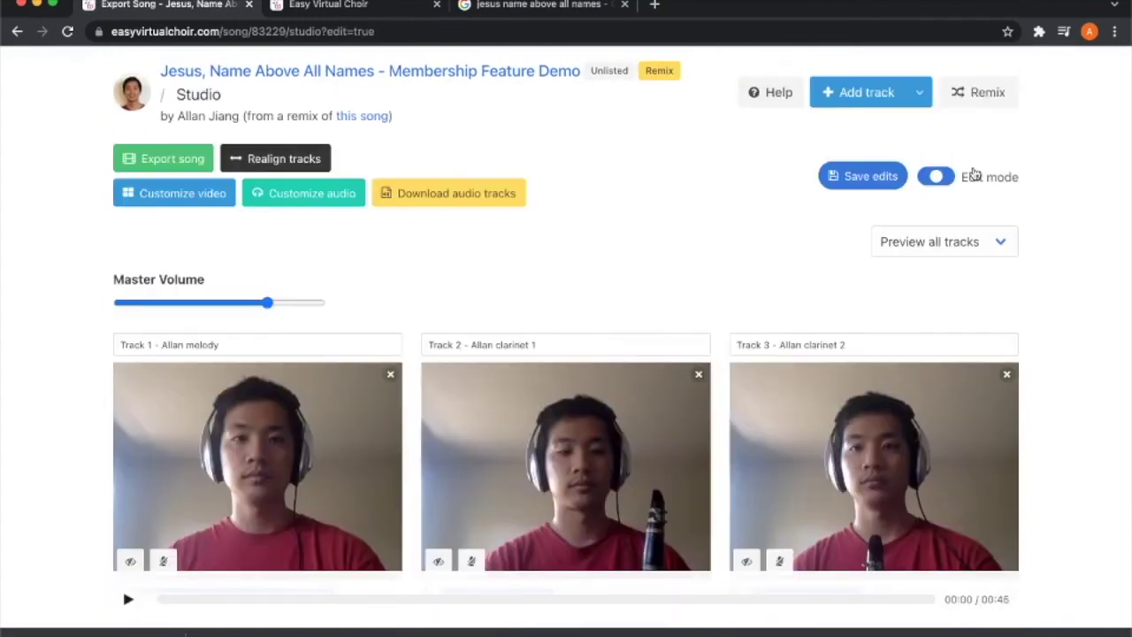
click(221, 202)
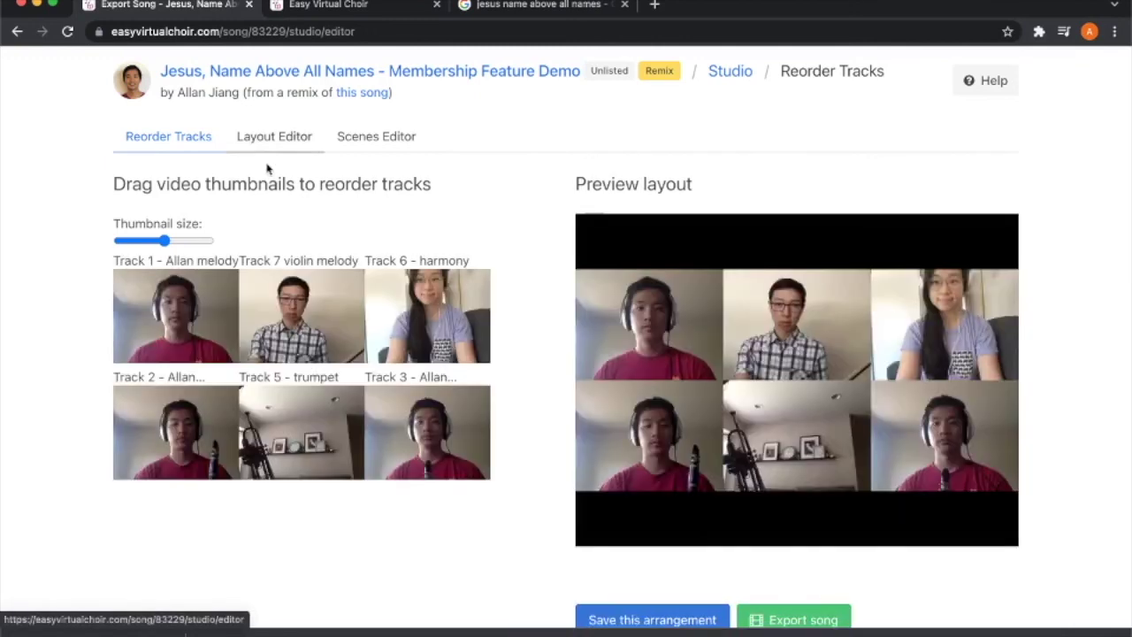
click(276, 141)
click(227, 202)
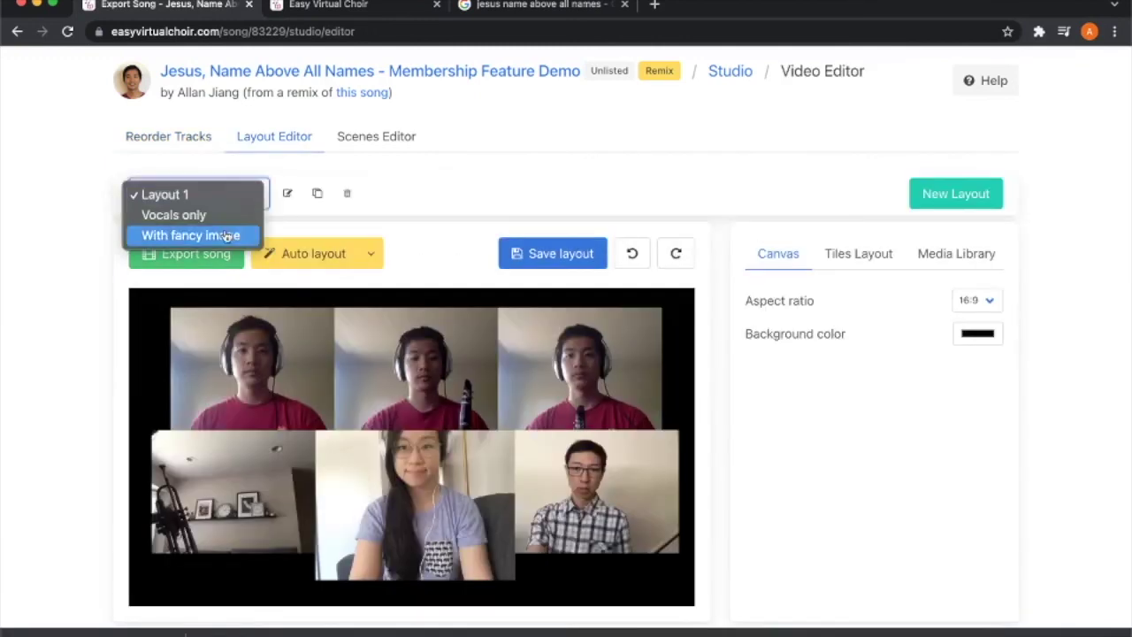
click(227, 237)
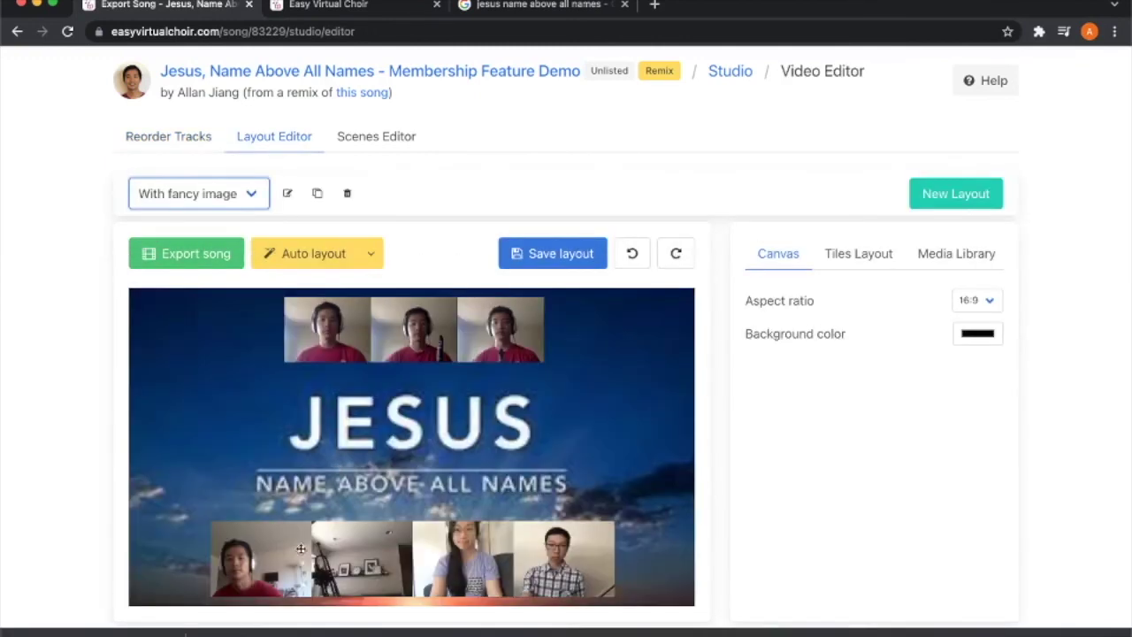
Step: Delete the piano track's tile from the lower row, recentre the three remaining tiles, and save the layout
click(281, 552)
key(Delete)
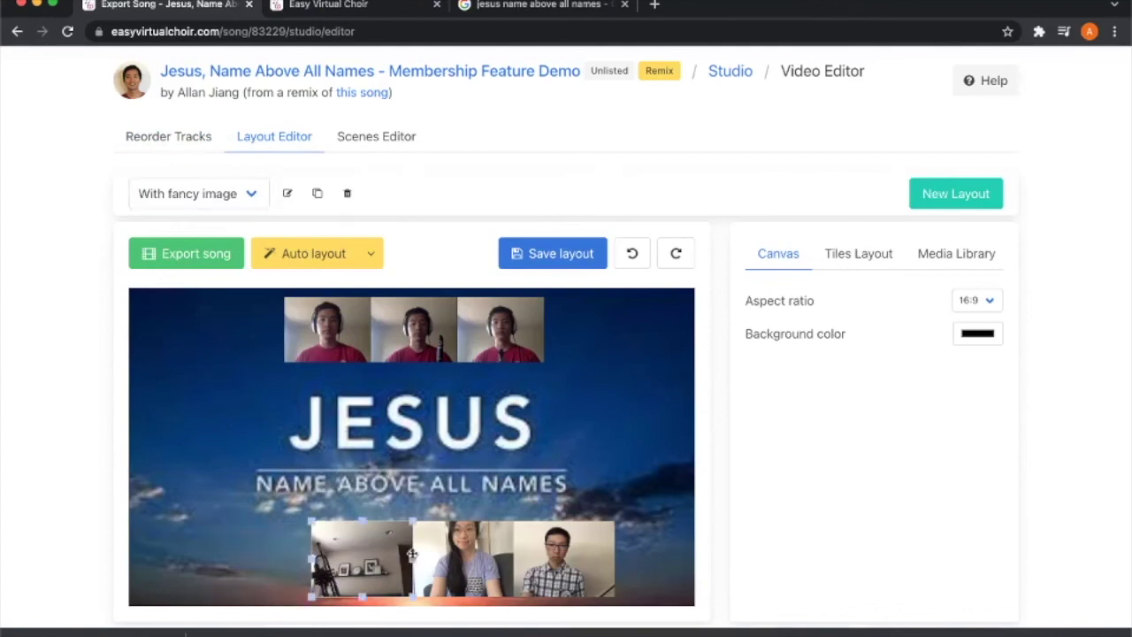
drag(566, 555, 510, 555)
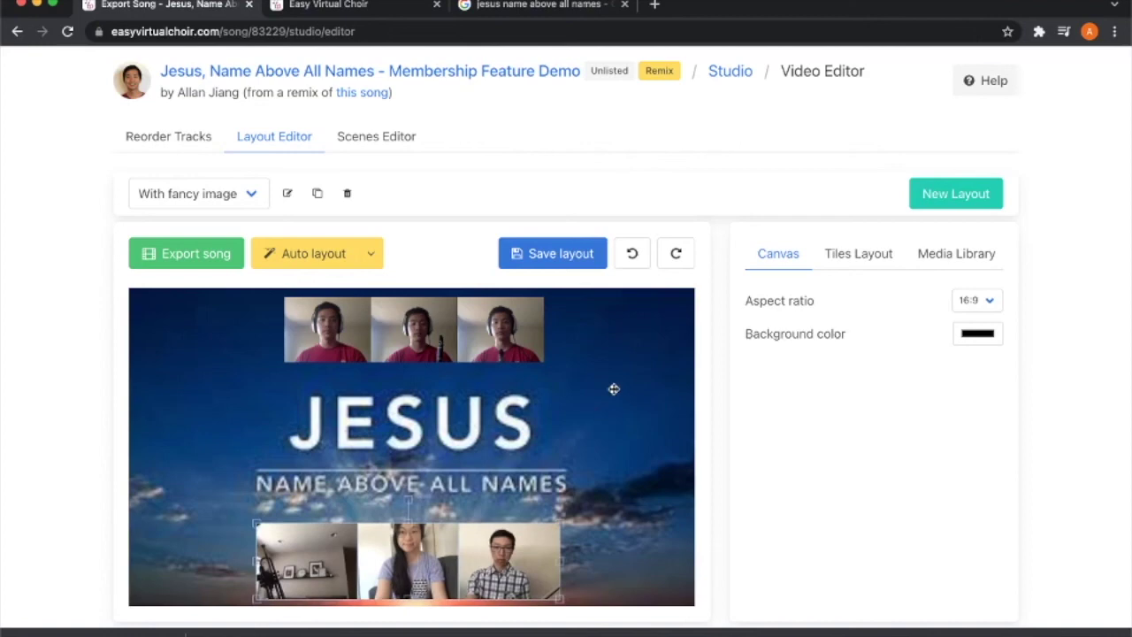
click(583, 262)
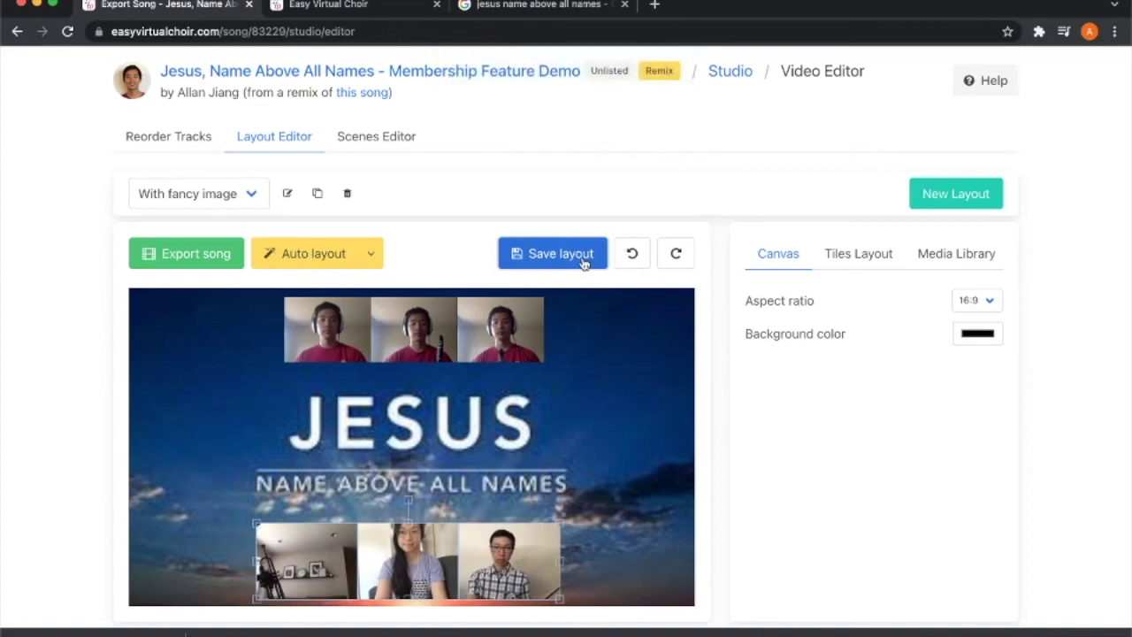
Step: Open video post-processing from the song export page and render the processed video
click(730, 78)
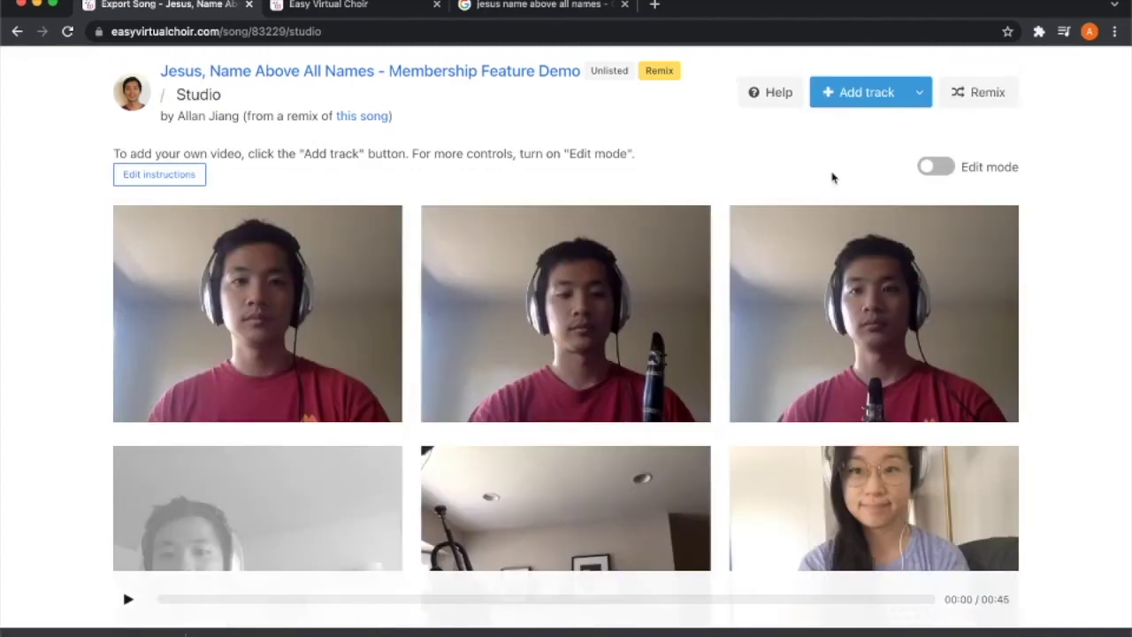
click(929, 173)
click(196, 166)
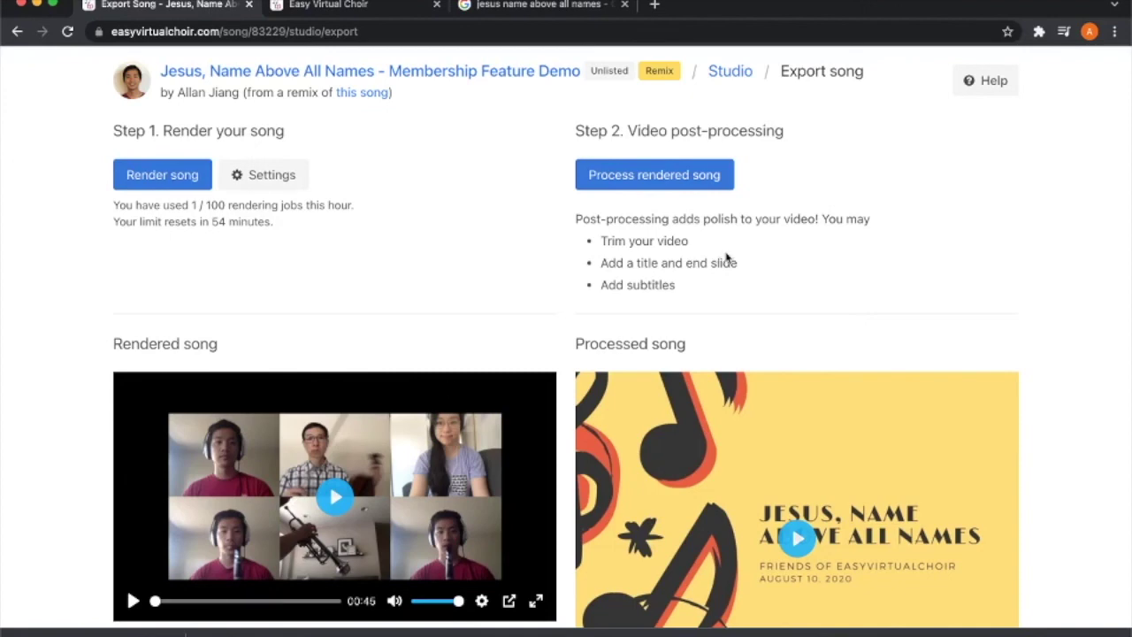
click(691, 176)
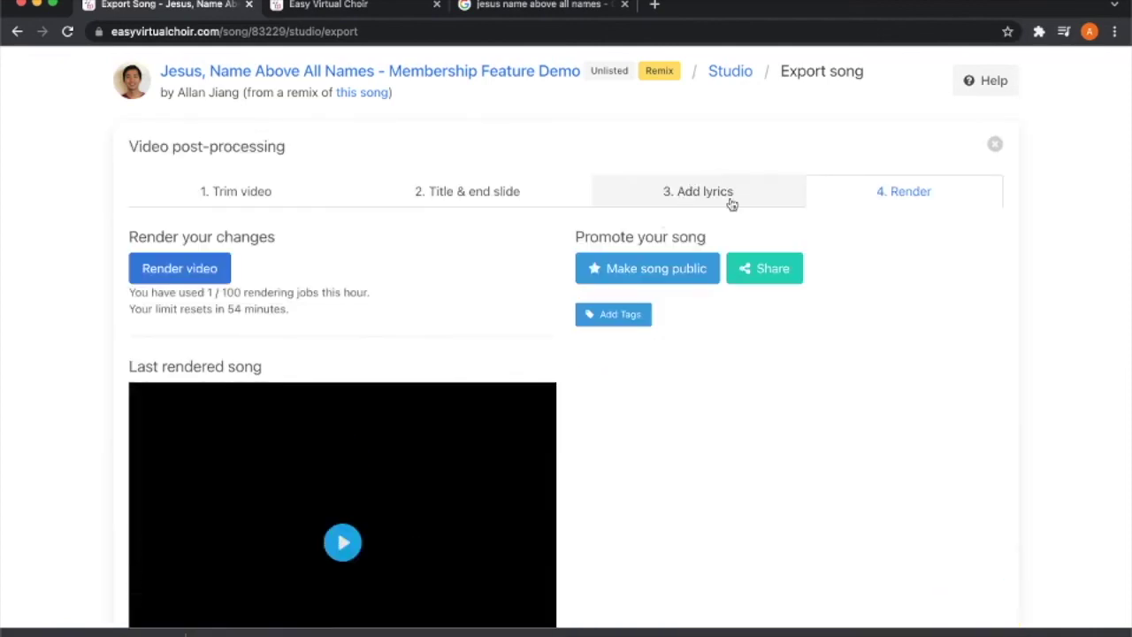
click(200, 276)
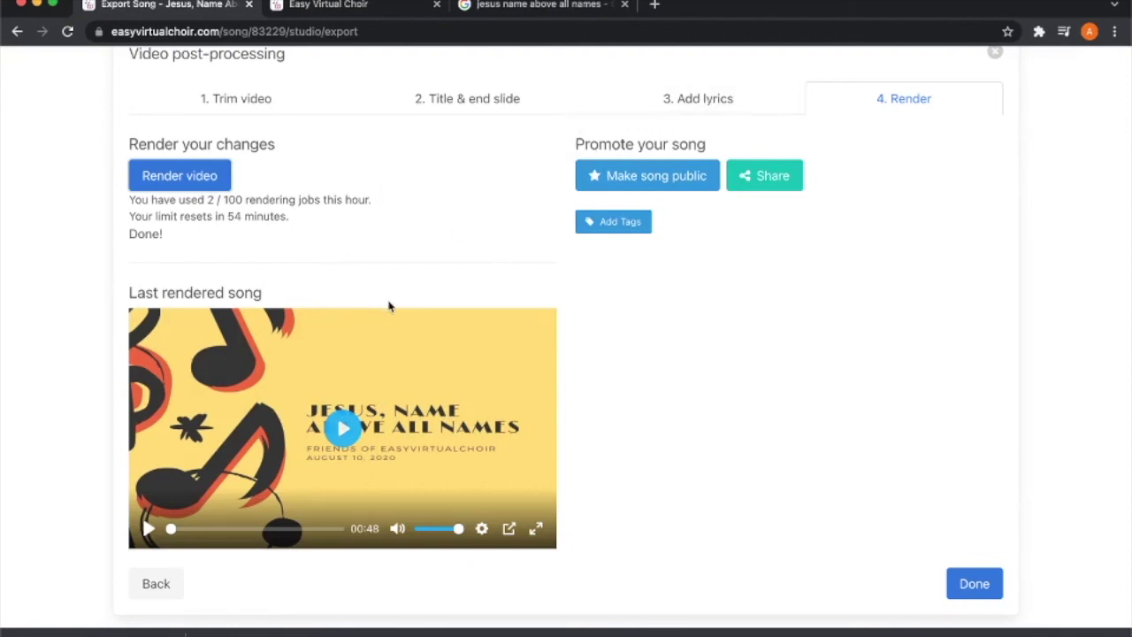
Step: Review the title and end slide settings and play the last rendered song to check its title slide and lyrics
click(473, 98)
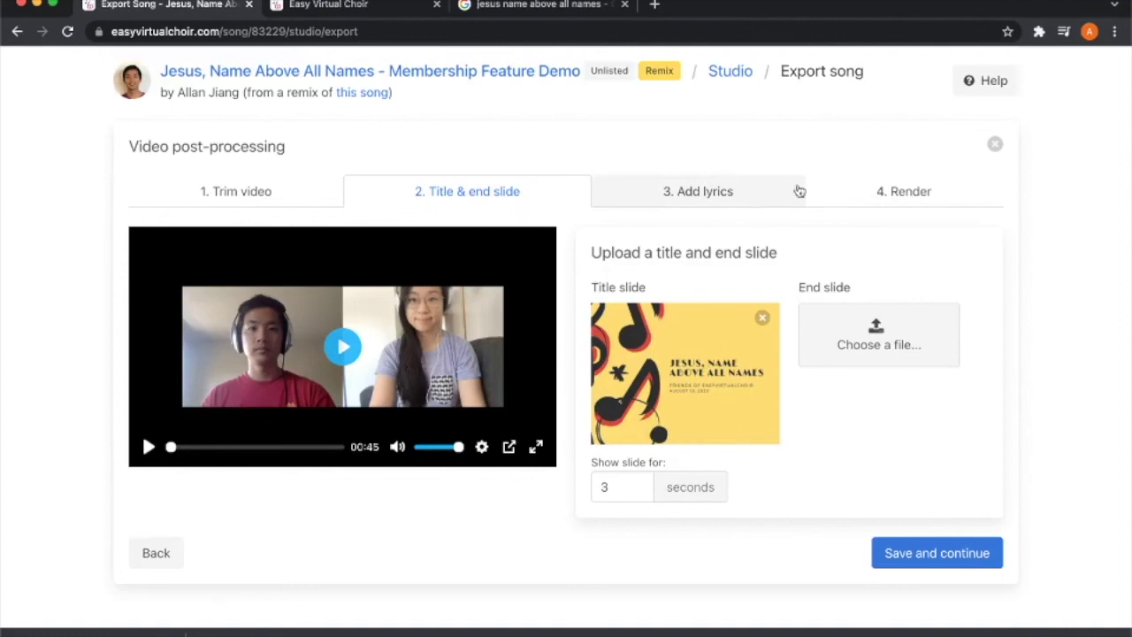
click(876, 192)
scroll(352, 513, down, 2)
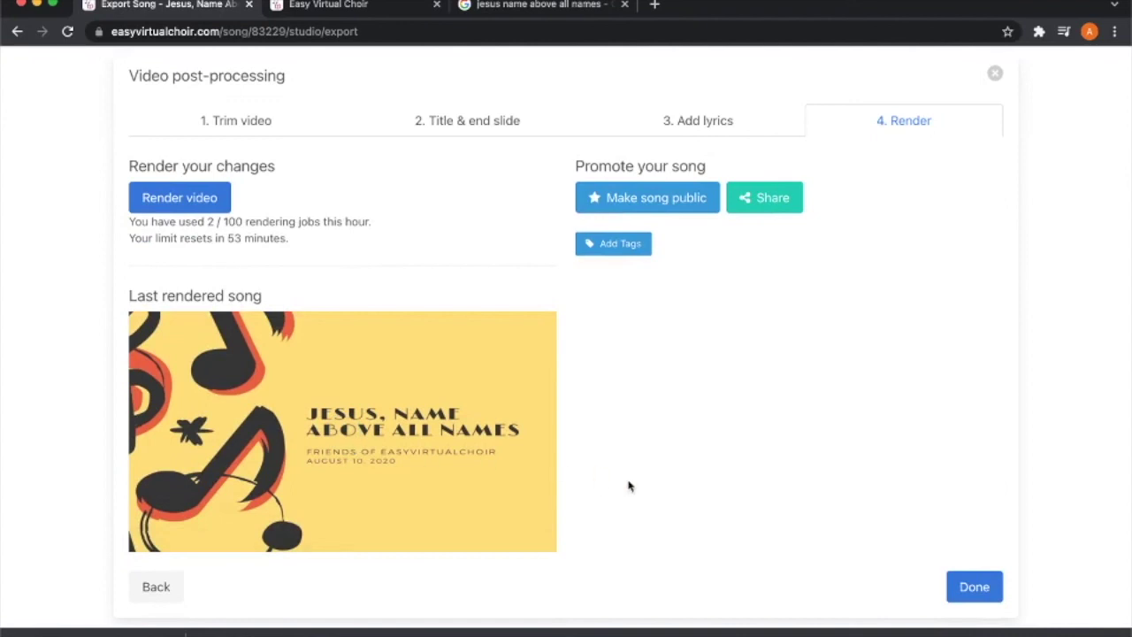
key(space)
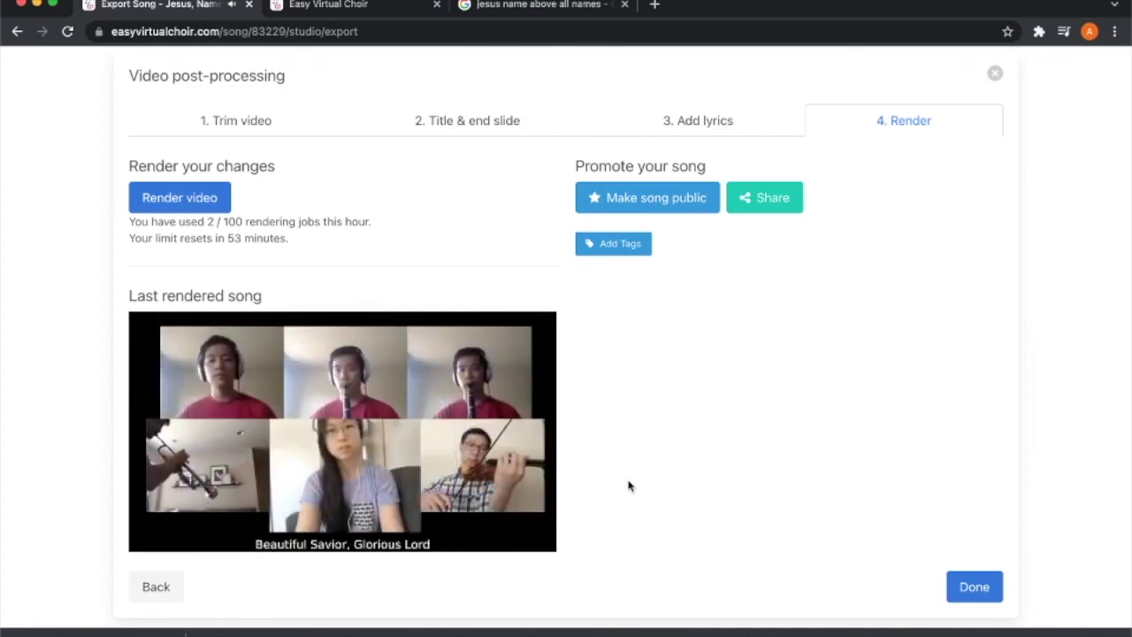
click(478, 452)
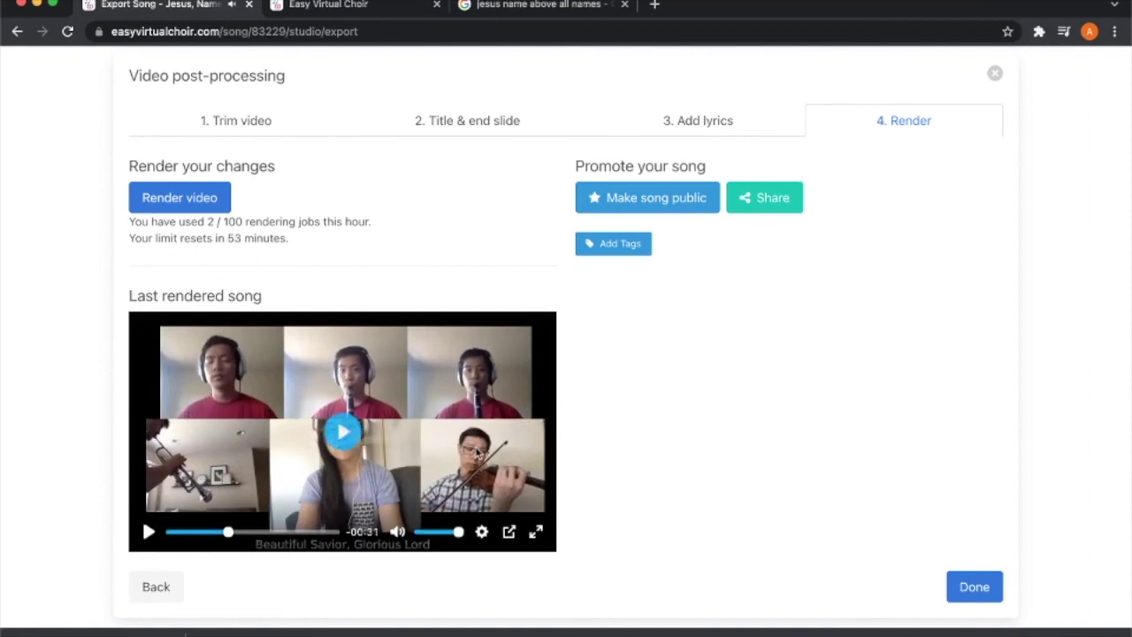
scroll(478, 453, up, 2)
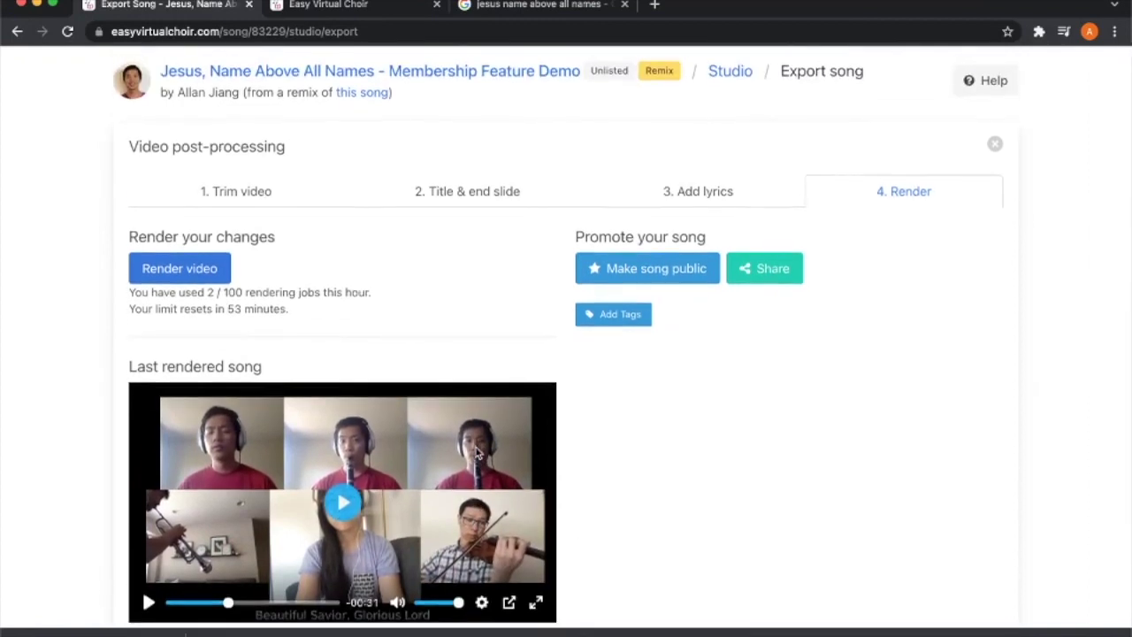